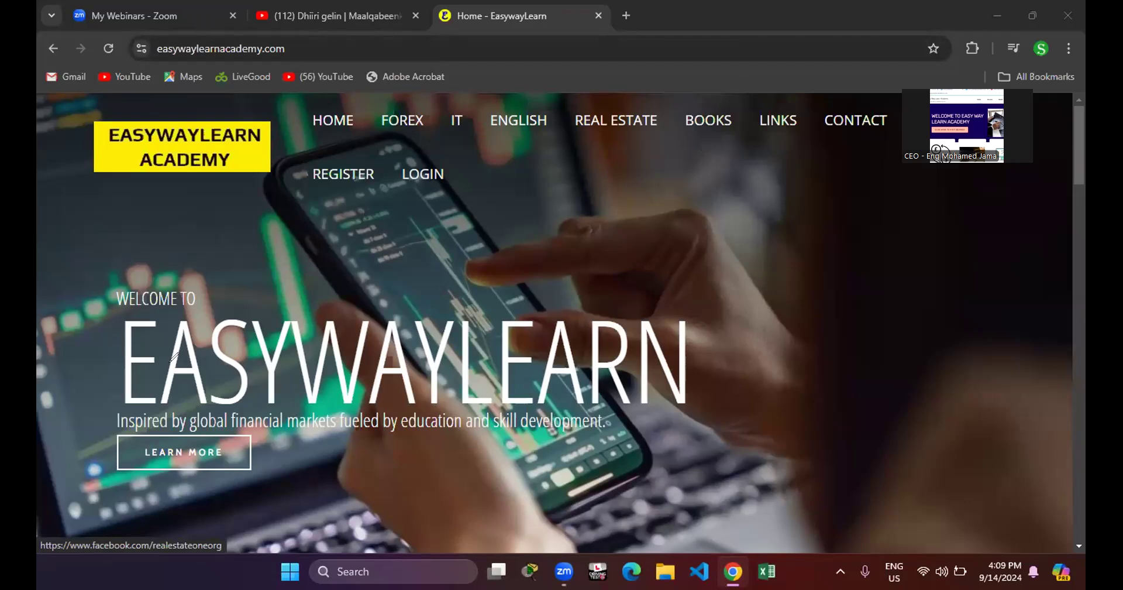
# - Underline the EASYWAYLEARN heading in red and draw a double-headed arrow across the hero image
pyautogui.moveTo(124, 406); pyautogui.dragTo(684, 398)
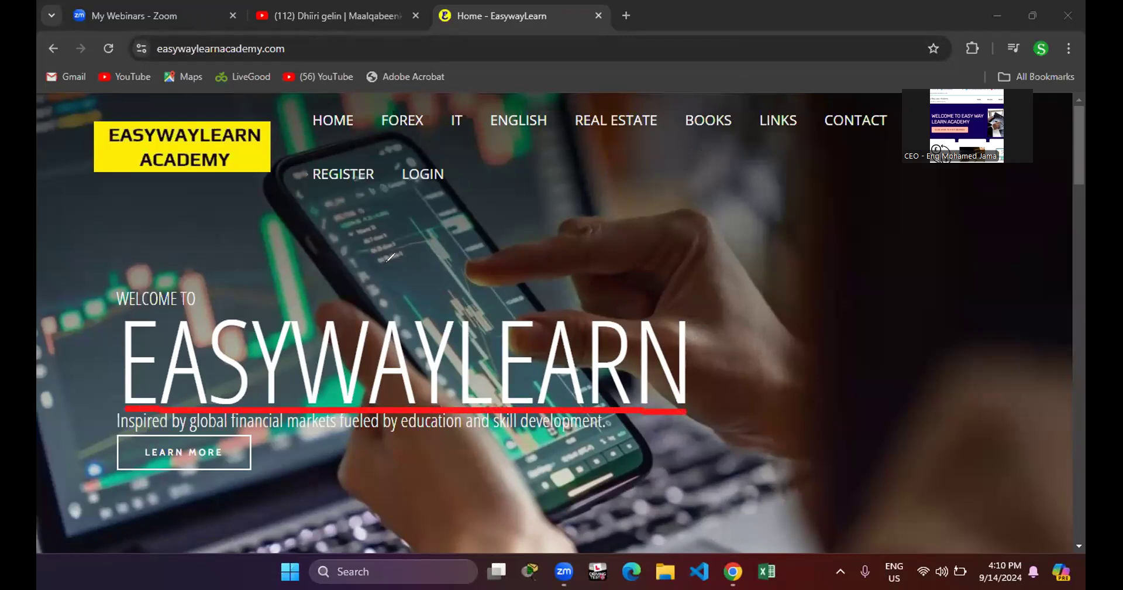
pyautogui.moveTo(261, 223)
pyautogui.mouseDown()
pyautogui.moveTo(436, 223)
pyautogui.moveTo(443, 207)
pyautogui.moveTo(446, 225)
pyautogui.mouseUp()
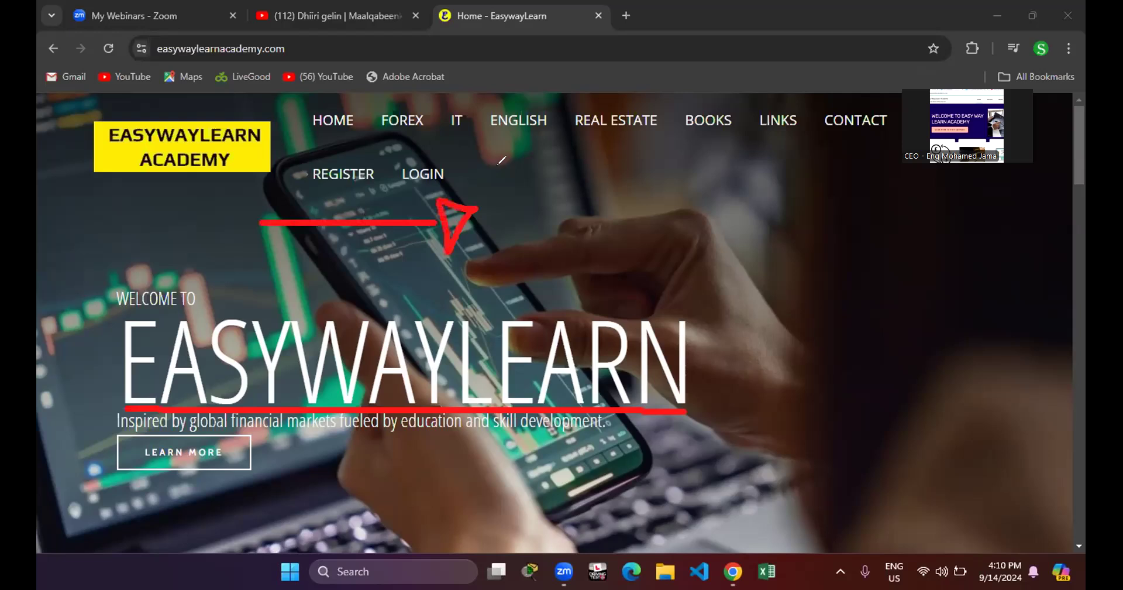
pyautogui.moveTo(261, 200)
pyautogui.mouseDown()
pyautogui.moveTo(202, 234)
pyautogui.moveTo(241, 266)
pyautogui.moveTo(262, 196)
pyautogui.mouseUp()
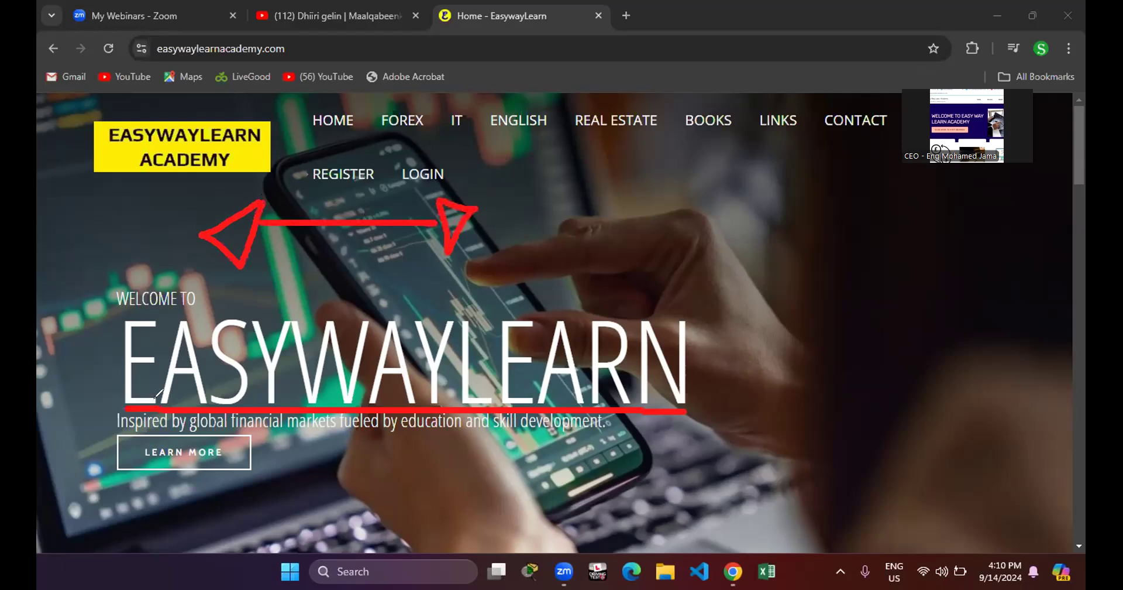
pyautogui.moveTo(123, 406)
pyautogui.mouseDown()
pyautogui.moveTo(582, 302)
pyautogui.moveTo(682, 410)
pyautogui.mouseUp()
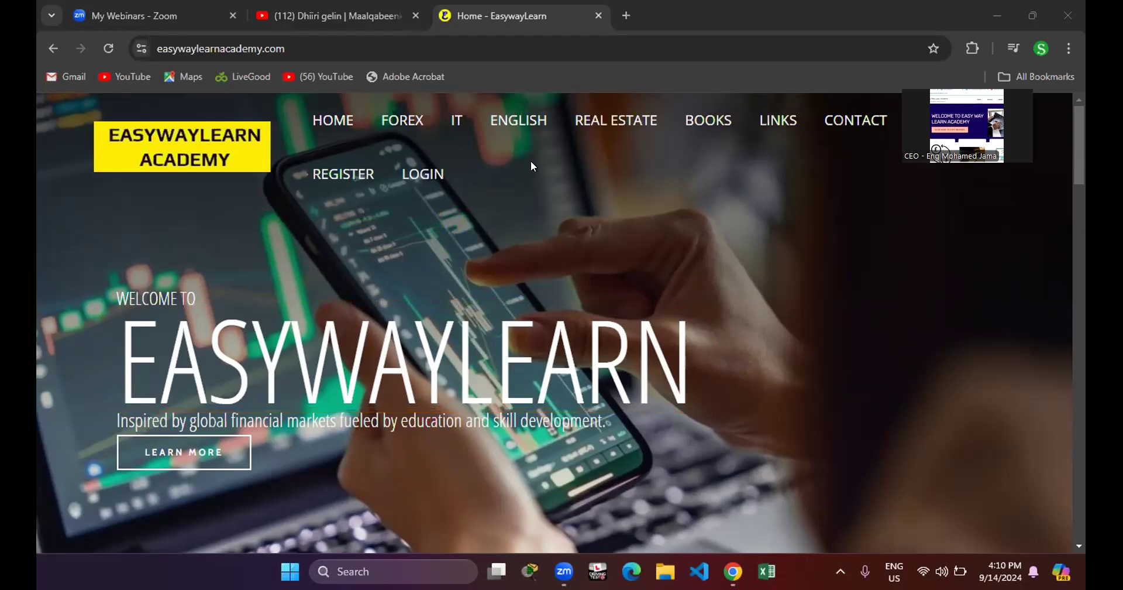
# - Handwrite 'Forex' in red over the hero image and box it, then erase it
pyautogui.moveTo(481, 150); pyautogui.dragTo(627, 142)
pyautogui.moveTo(496, 152); pyautogui.dragTo(488, 337)
pyautogui.moveTo(461, 270); pyautogui.dragTo(539, 251)
pyautogui.moveTo(600, 220)
pyautogui.mouseDown()
pyautogui.moveTo(584, 217)
pyautogui.moveTo(673, 204)
pyautogui.mouseUp()
pyautogui.moveTo(667, 253); pyautogui.dragTo(740, 266)
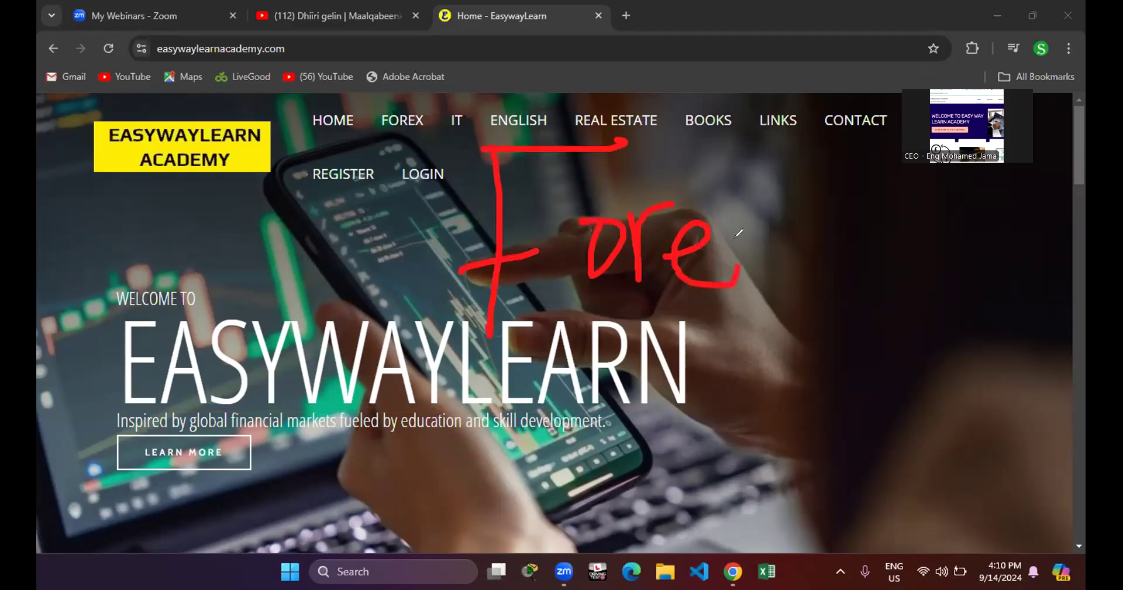
pyautogui.moveTo(753, 241); pyautogui.dragTo(797, 285)
pyautogui.moveTo(799, 209); pyautogui.dragTo(742, 304)
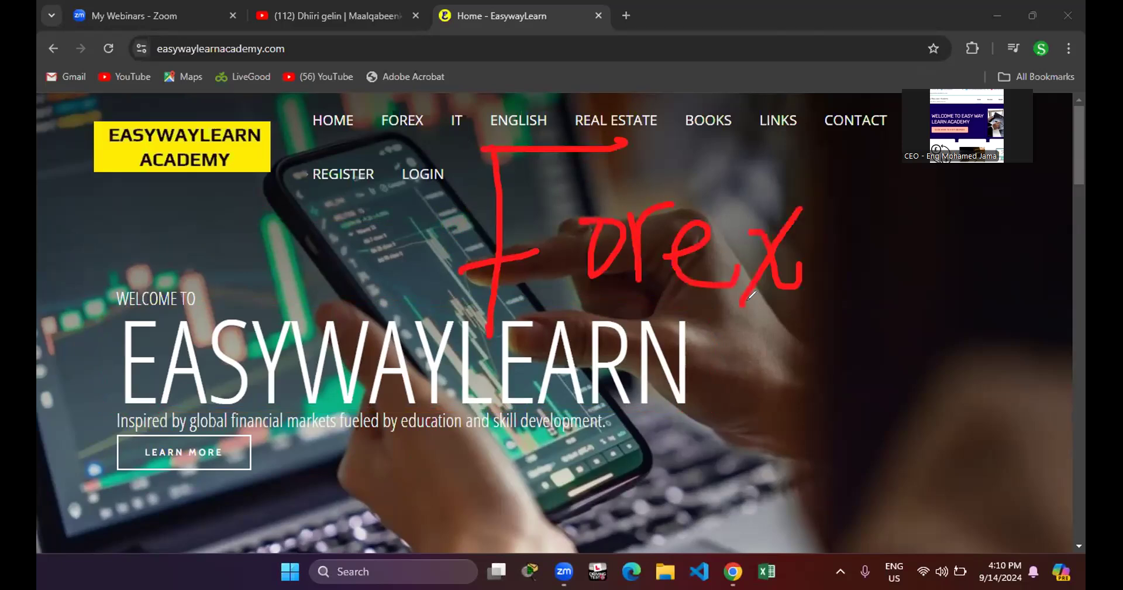
pyautogui.moveTo(441, 320)
pyautogui.mouseDown()
pyautogui.moveTo(870, 306)
pyautogui.moveTo(854, 120)
pyautogui.moveTo(434, 109)
pyautogui.moveTo(420, 322)
pyautogui.moveTo(448, 329)
pyautogui.moveTo(416, 298)
pyautogui.mouseUp()
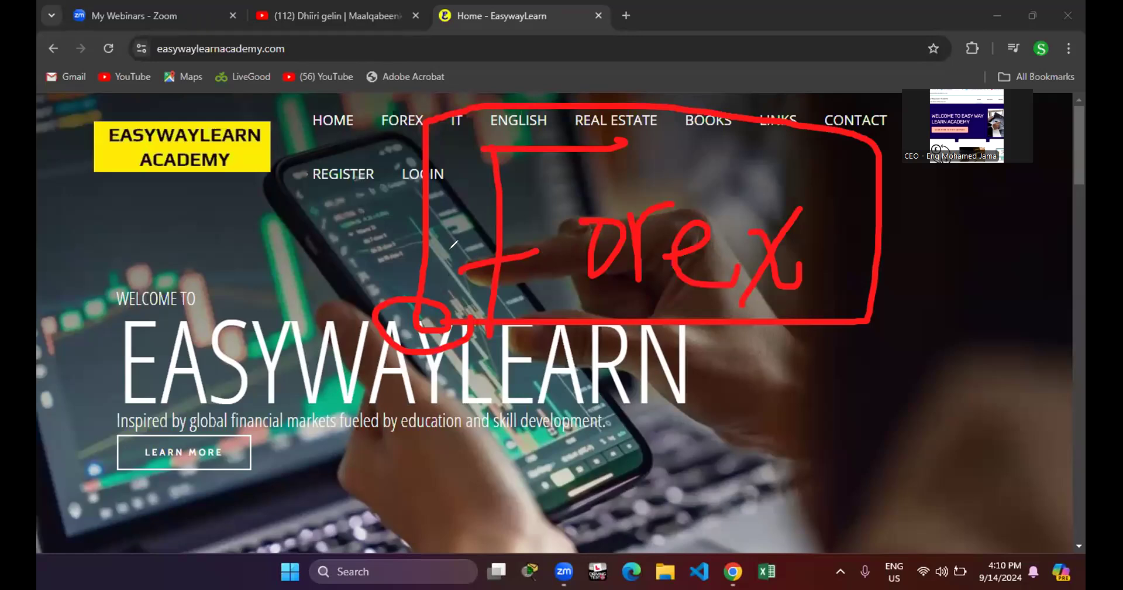
pyautogui.moveTo(130, 401)
pyautogui.mouseDown()
pyautogui.moveTo(714, 309)
pyautogui.moveTo(132, 402)
pyautogui.mouseUp()
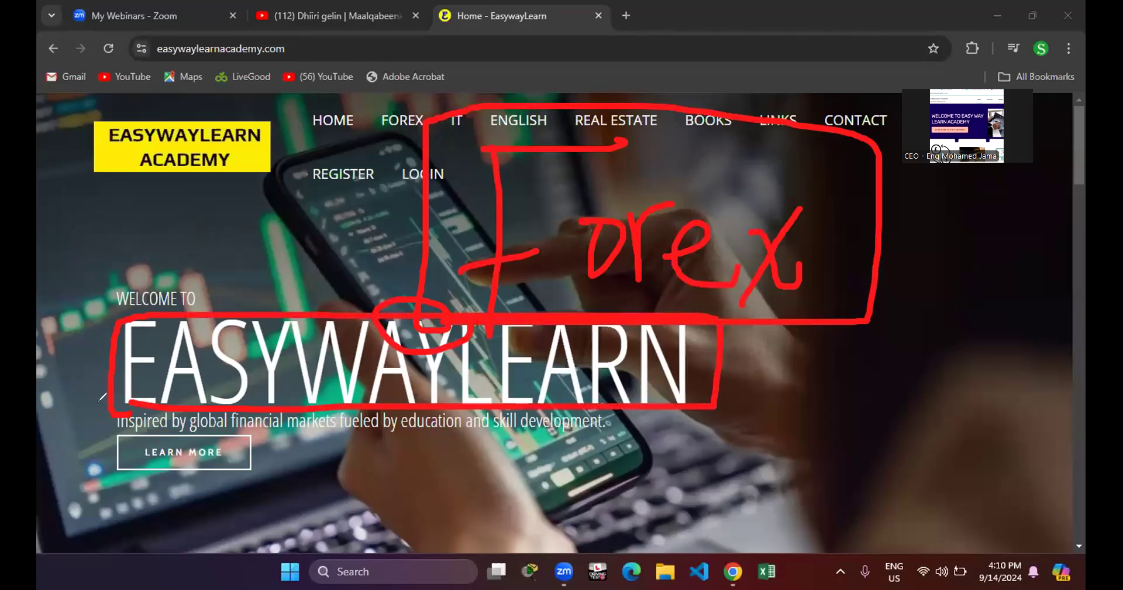
pyautogui.moveTo(173, 243)
pyautogui.mouseDown()
pyautogui.moveTo(747, 224)
pyautogui.moveTo(719, 351)
pyautogui.mouseUp()
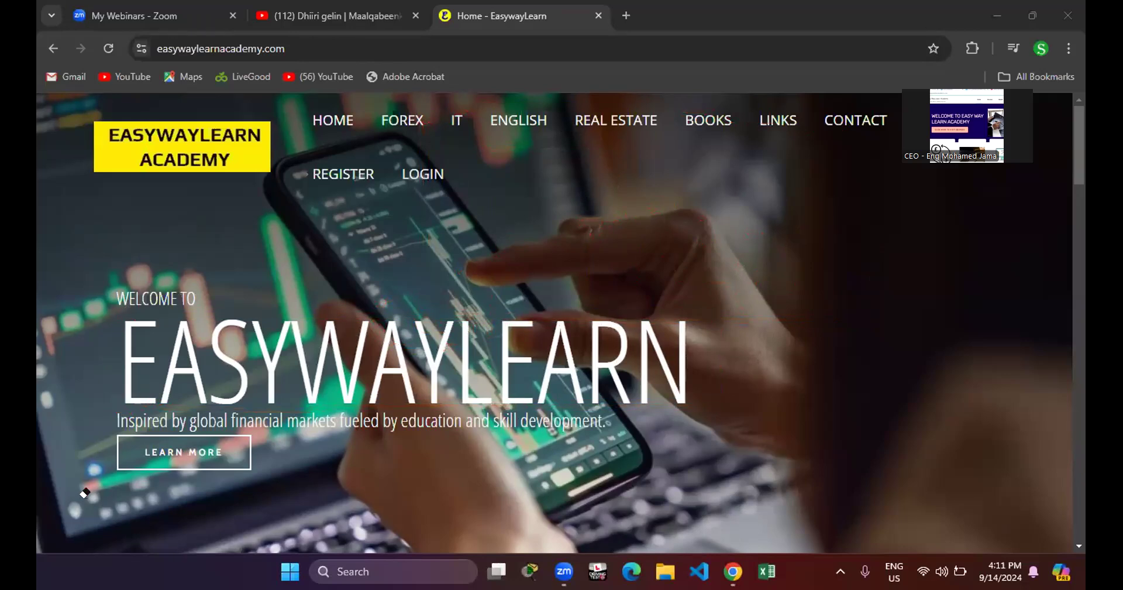
# - Handwrite 'Level 1' in red and draw a box around it
pyautogui.moveTo(481, 138); pyautogui.dragTo(516, 236)
pyautogui.moveTo(529, 221)
pyautogui.mouseDown()
pyautogui.moveTo(570, 227)
pyautogui.moveTo(624, 175)
pyautogui.moveTo(668, 224)
pyautogui.mouseUp()
pyautogui.moveTo(678, 139); pyautogui.dragTo(679, 231)
pyautogui.moveTo(724, 187)
pyautogui.mouseDown()
pyautogui.moveTo(746, 152)
pyautogui.moveTo(725, 231)
pyautogui.moveTo(773, 225)
pyautogui.mouseUp()
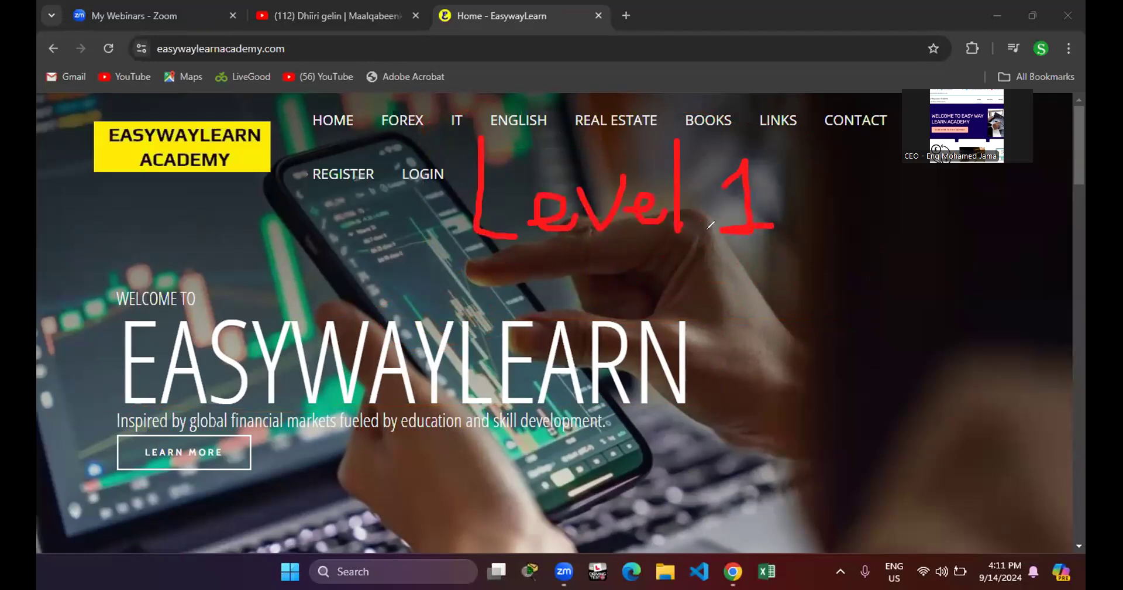
pyautogui.moveTo(430, 267)
pyautogui.mouseDown()
pyautogui.moveTo(793, 260)
pyautogui.moveTo(587, 132)
pyautogui.mouseUp()
pyautogui.moveTo(497, 120)
pyautogui.mouseDown()
pyautogui.moveTo(406, 197)
pyautogui.moveTo(446, 261)
pyautogui.mouseUp()
# - Write 'Basic' beside Level 1, underline and outline both, and add a red checkmark
pyautogui.moveTo(836, 198); pyautogui.dragTo(841, 255)
pyautogui.moveTo(799, 199)
pyautogui.mouseDown()
pyautogui.moveTo(887, 231)
pyautogui.moveTo(929, 207)
pyautogui.moveTo(983, 245)
pyautogui.moveTo(1038, 219)
pyautogui.moveTo(1063, 225)
pyautogui.mouseUp()
pyautogui.moveTo(1025, 196); pyautogui.dragTo(1023, 203)
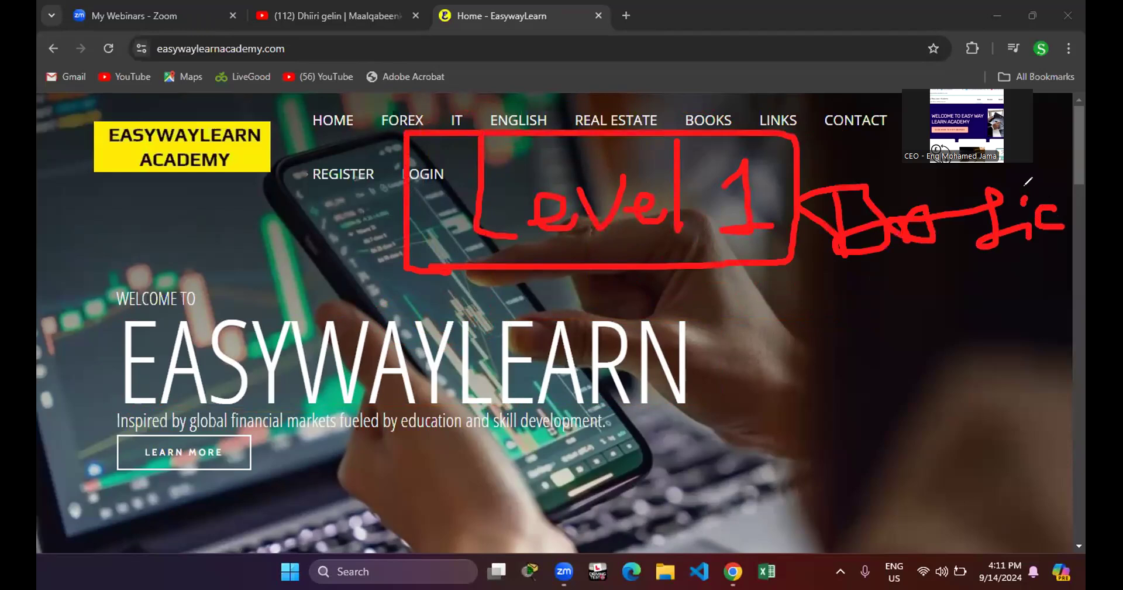
pyautogui.moveTo(784, 258)
pyautogui.mouseDown()
pyautogui.moveTo(1047, 257)
pyautogui.moveTo(1080, 225)
pyautogui.mouseUp()
pyautogui.moveTo(1079, 184)
pyautogui.mouseDown()
pyautogui.moveTo(1036, 126)
pyautogui.moveTo(766, 120)
pyautogui.mouseUp()
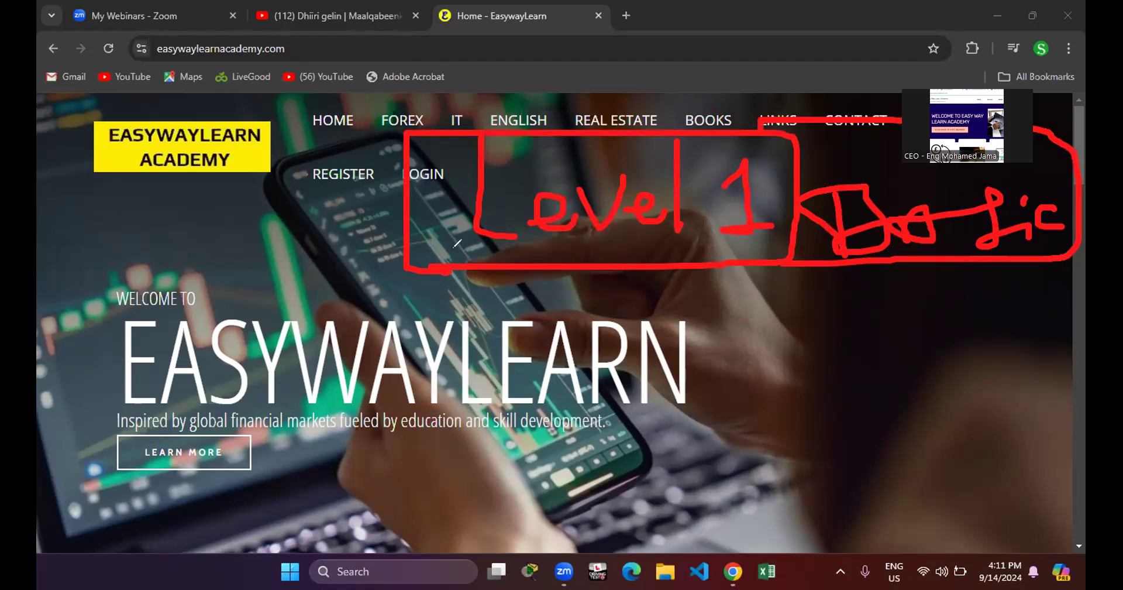
pyautogui.moveTo(422, 256)
pyautogui.mouseDown()
pyautogui.moveTo(702, 251)
pyautogui.moveTo(784, 144)
pyautogui.moveTo(449, 139)
pyautogui.moveTo(430, 249)
pyautogui.mouseUp()
pyautogui.moveTo(281, 219)
pyautogui.mouseDown()
pyautogui.moveTo(320, 252)
pyautogui.moveTo(369, 150)
pyautogui.mouseUp()
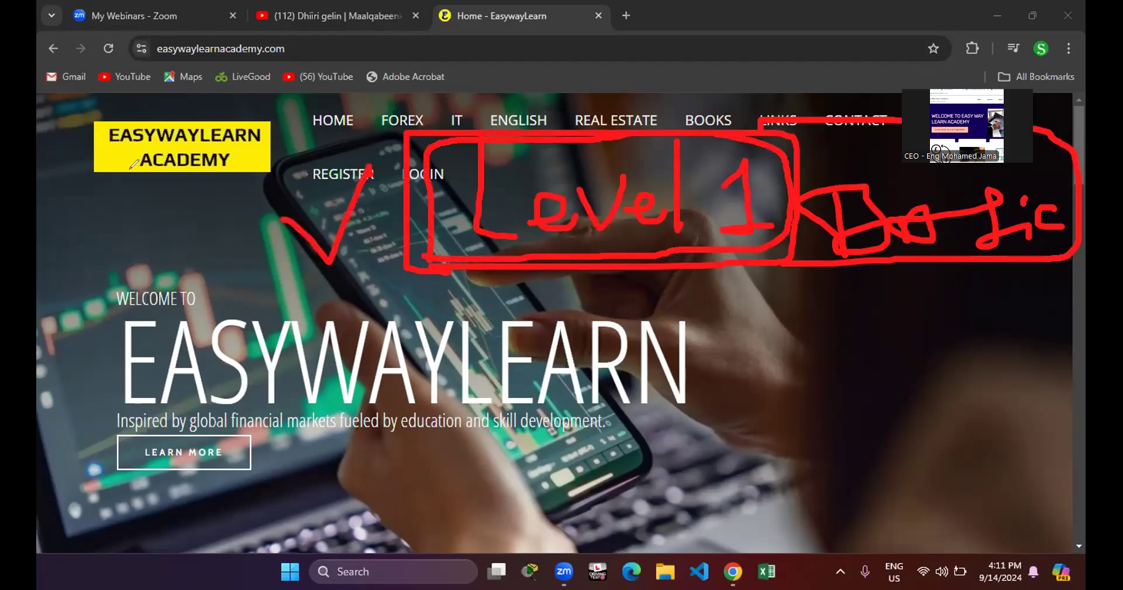
# - Write the 'L2.T' and 'L1' labels in red below the academy logo
pyautogui.moveTo(132, 175); pyautogui.dragTo(161, 229)
pyautogui.moveTo(175, 189)
pyautogui.mouseDown()
pyautogui.moveTo(170, 222)
pyautogui.moveTo(209, 231)
pyautogui.moveTo(208, 242)
pyautogui.mouseUp()
pyautogui.click(222, 242)
pyautogui.moveTo(245, 182)
pyautogui.mouseDown()
pyautogui.moveTo(247, 241)
pyautogui.moveTo(266, 171)
pyautogui.mouseUp()
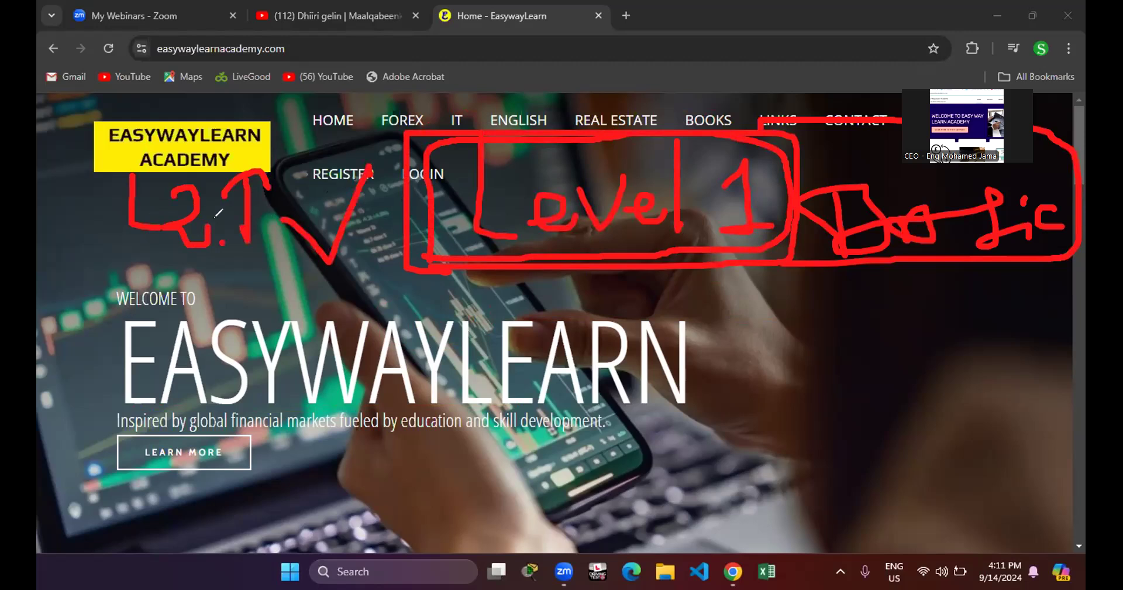
pyautogui.moveTo(134, 241); pyautogui.dragTo(154, 297)
pyautogui.moveTo(178, 258); pyautogui.dragTo(164, 296)
pyautogui.moveTo(248, 251); pyautogui.dragTo(250, 298)
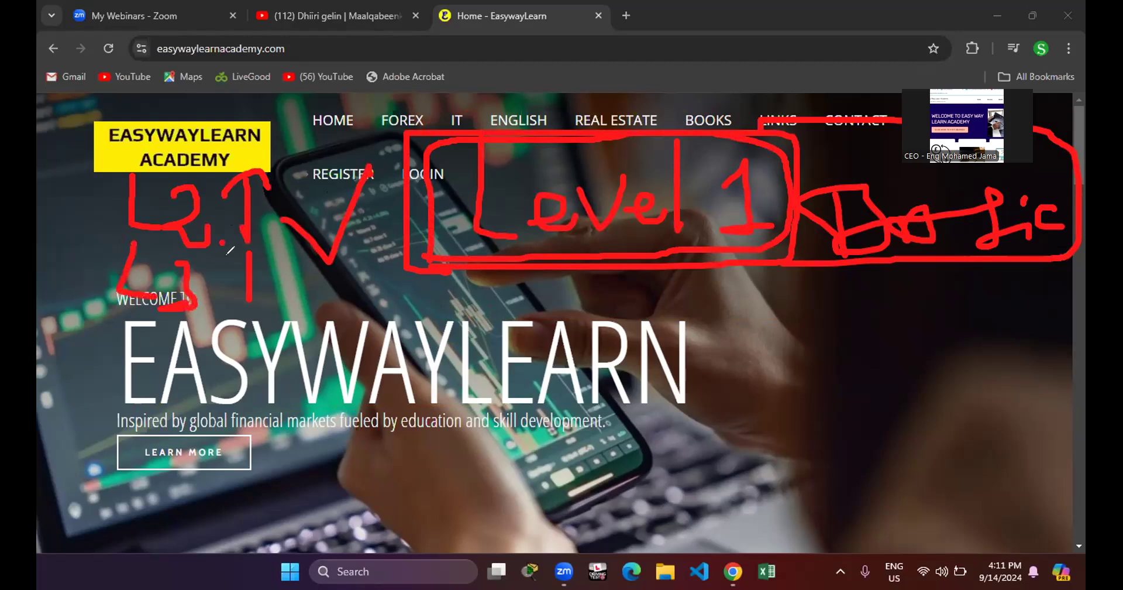
pyautogui.moveTo(231, 262); pyautogui.dragTo(248, 254)
pyautogui.moveTo(225, 301); pyautogui.dragTo(273, 306)
# - Add 'LA' and 'LS' labels, outline the label column, and write a boxed 'Sb' beside it
pyautogui.moveTo(117, 313)
pyautogui.mouseDown()
pyautogui.moveTo(159, 386)
pyautogui.moveTo(210, 384)
pyautogui.moveTo(201, 373)
pyautogui.mouseUp()
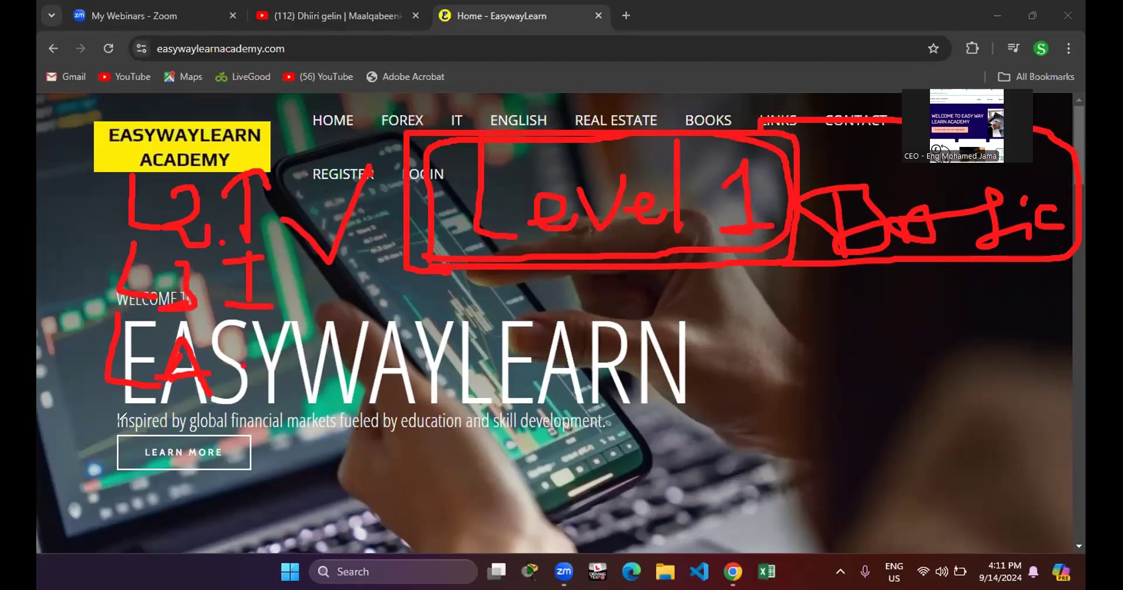
pyautogui.moveTo(119, 416); pyautogui.dragTo(175, 454)
pyautogui.moveTo(199, 408); pyautogui.dragTo(178, 454)
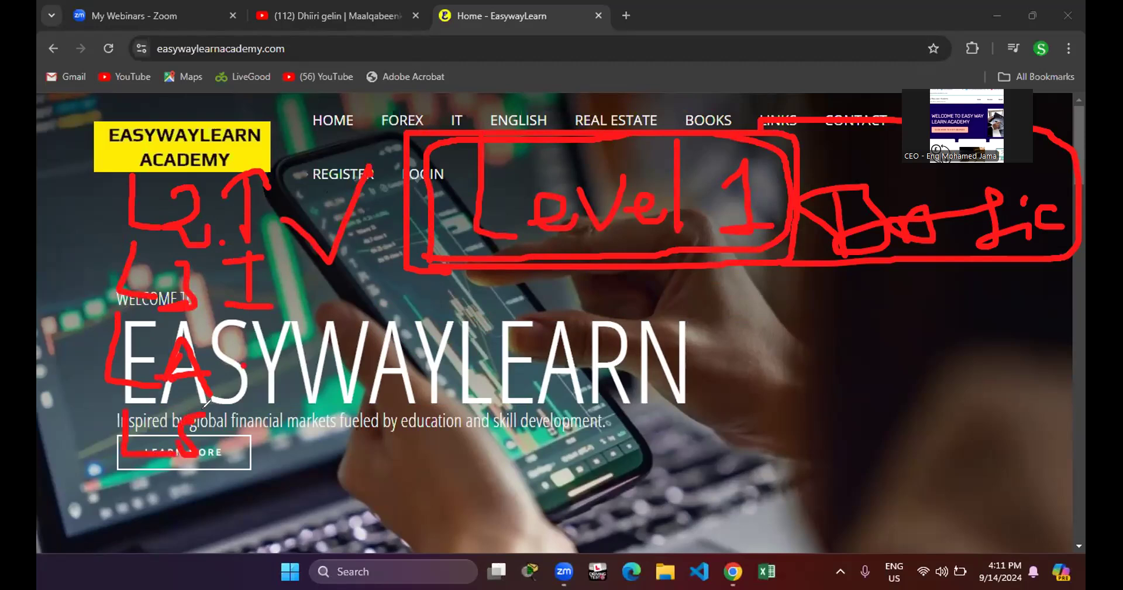
pyautogui.moveTo(105, 483)
pyautogui.mouseDown()
pyautogui.moveTo(168, 482)
pyautogui.moveTo(223, 150)
pyautogui.mouseUp()
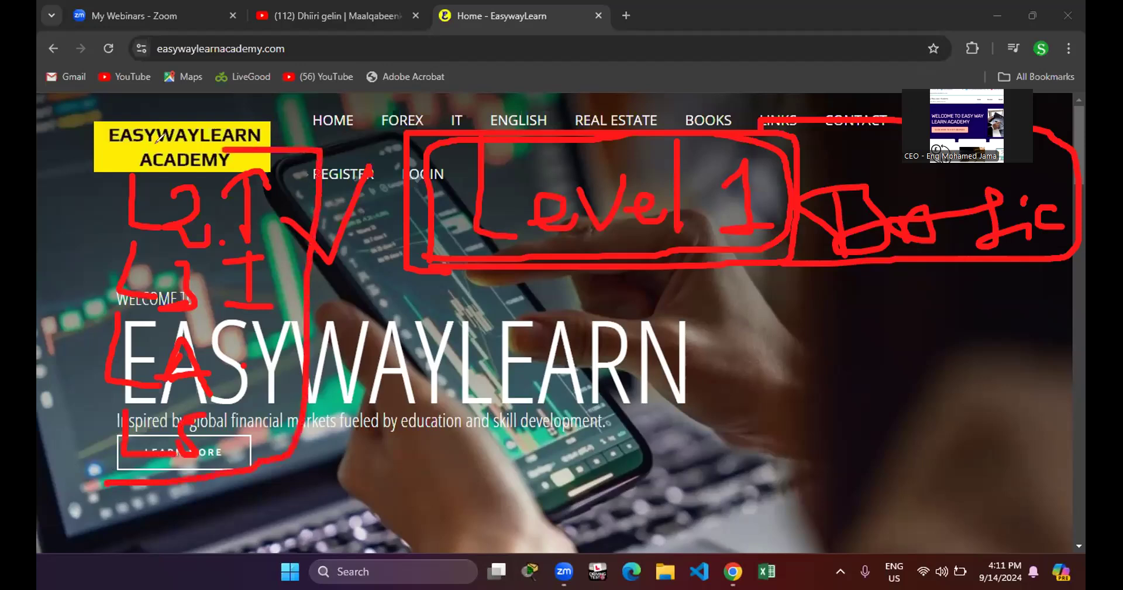
pyautogui.moveTo(157, 140); pyautogui.dragTo(108, 494)
pyautogui.moveTo(370, 272)
pyautogui.mouseDown()
pyautogui.moveTo(351, 324)
pyautogui.moveTo(389, 325)
pyautogui.mouseUp()
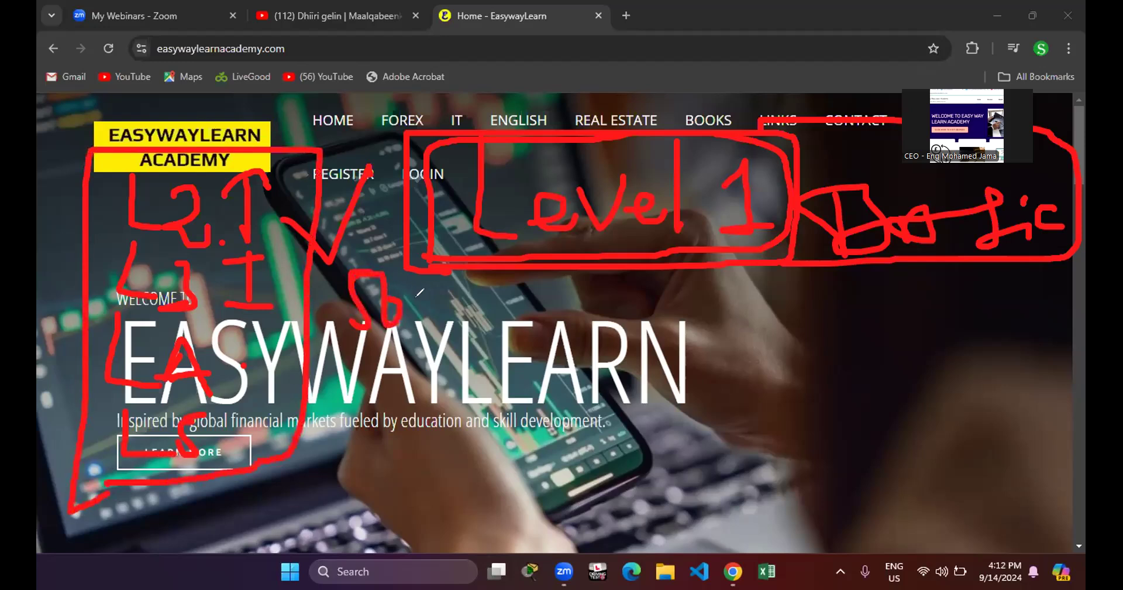
pyautogui.moveTo(307, 338)
pyautogui.mouseDown()
pyautogui.moveTo(462, 255)
pyautogui.moveTo(318, 237)
pyautogui.mouseUp()
# - Write '6 = Real' right of the heading and begin an L7 line below it
pyautogui.moveTo(746, 279); pyautogui.dragTo(751, 337)
pyautogui.moveTo(800, 300)
pyautogui.mouseDown()
pyautogui.moveTo(749, 343)
pyautogui.moveTo(760, 345)
pyautogui.mouseUp()
pyautogui.moveTo(819, 319)
pyautogui.mouseDown()
pyautogui.moveTo(848, 316)
pyautogui.moveTo(860, 334)
pyautogui.mouseUp()
pyautogui.moveTo(877, 281)
pyautogui.mouseDown()
pyautogui.moveTo(884, 319)
pyautogui.moveTo(959, 337)
pyautogui.moveTo(1012, 263)
pyautogui.moveTo(1045, 323)
pyautogui.mouseUp()
pyautogui.moveTo(756, 379)
pyautogui.mouseDown()
pyautogui.moveTo(754, 436)
pyautogui.moveTo(780, 418)
pyautogui.moveTo(812, 436)
pyautogui.moveTo(810, 417)
pyautogui.moveTo(865, 391)
pyautogui.moveTo(868, 408)
pyautogui.mouseUp()
# - Finish '7 = Real', box both Real notes, and write and circle a new label below
pyautogui.moveTo(887, 383)
pyautogui.mouseDown()
pyautogui.moveTo(886, 409)
pyautogui.moveTo(904, 391)
pyautogui.moveTo(930, 412)
pyautogui.moveTo(1002, 404)
pyautogui.moveTo(1006, 422)
pyautogui.mouseUp()
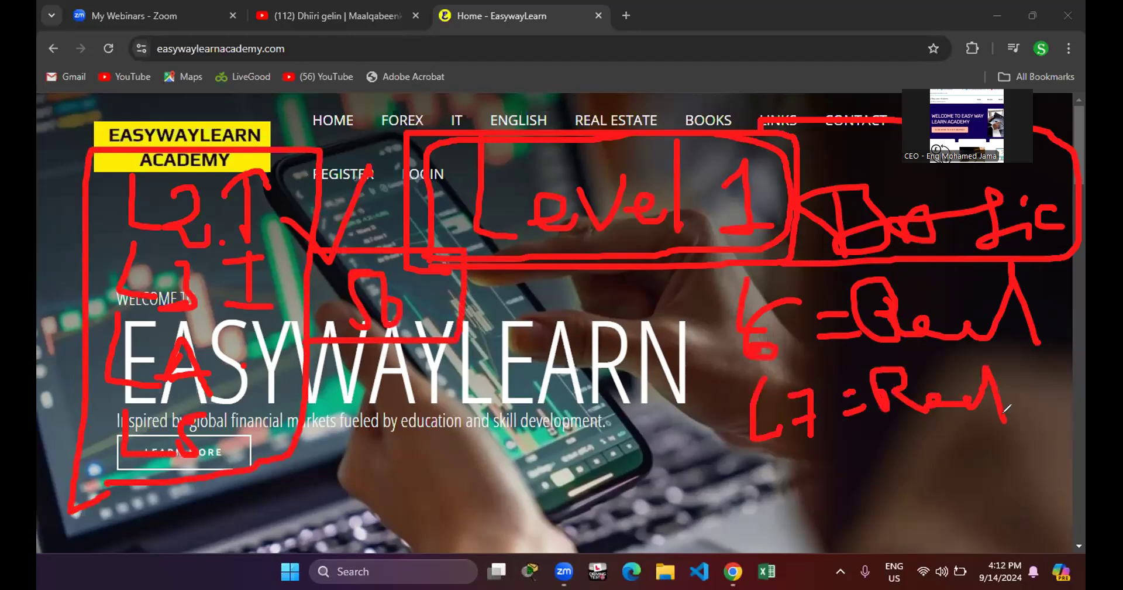
pyautogui.moveTo(702, 358)
pyautogui.mouseDown()
pyautogui.moveTo(1029, 273)
pyautogui.moveTo(1062, 421)
pyautogui.moveTo(727, 431)
pyautogui.moveTo(711, 323)
pyautogui.mouseUp()
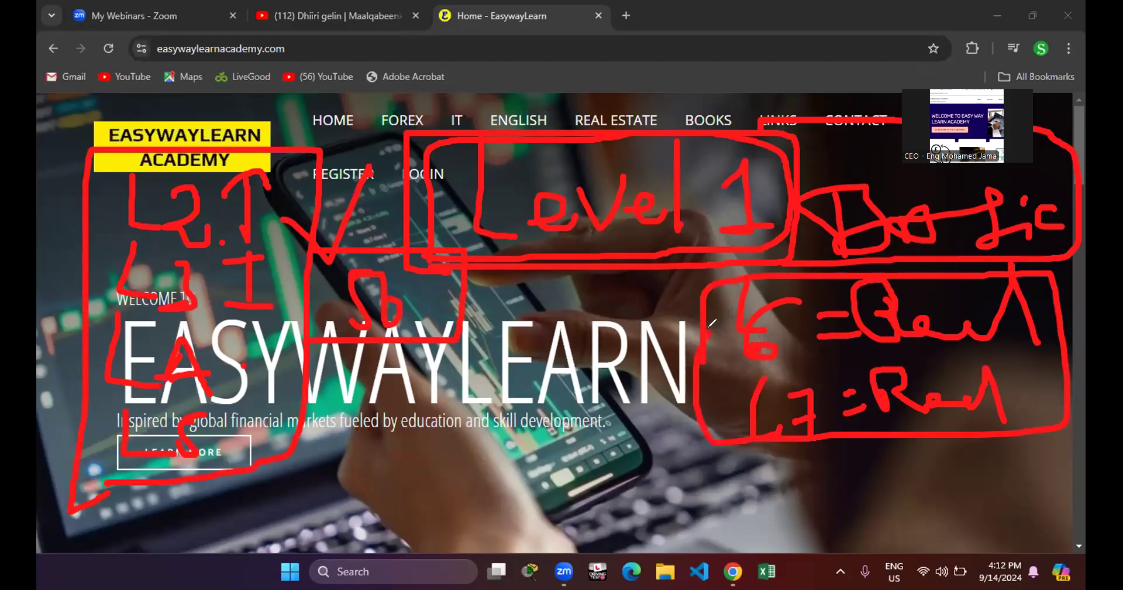
pyautogui.moveTo(728, 455); pyautogui.dragTo(792, 523)
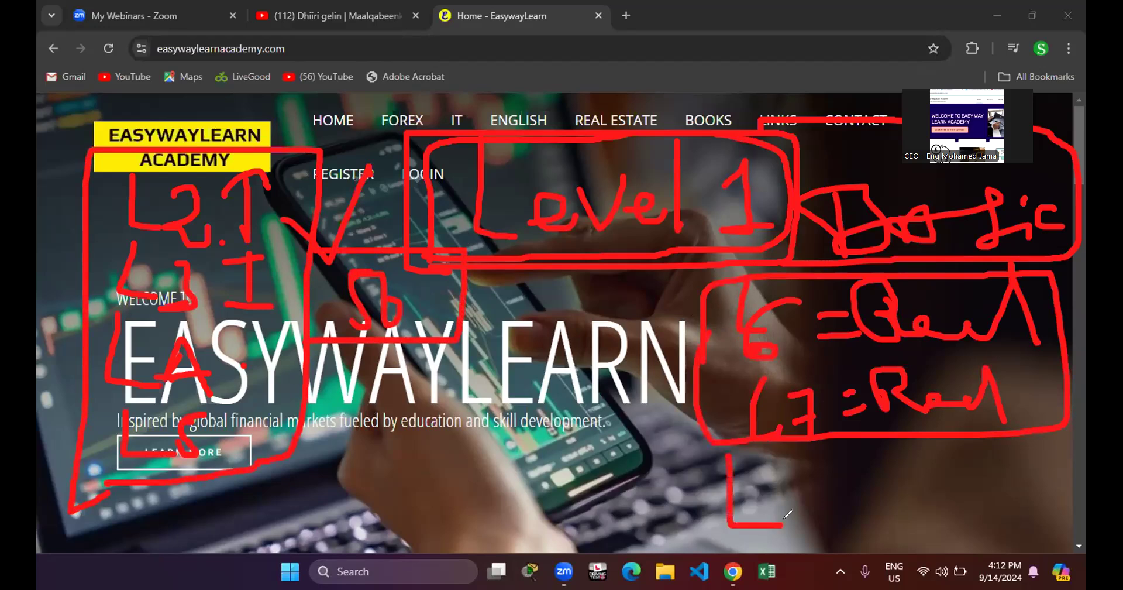
pyautogui.moveTo(876, 474); pyautogui.dragTo(842, 503)
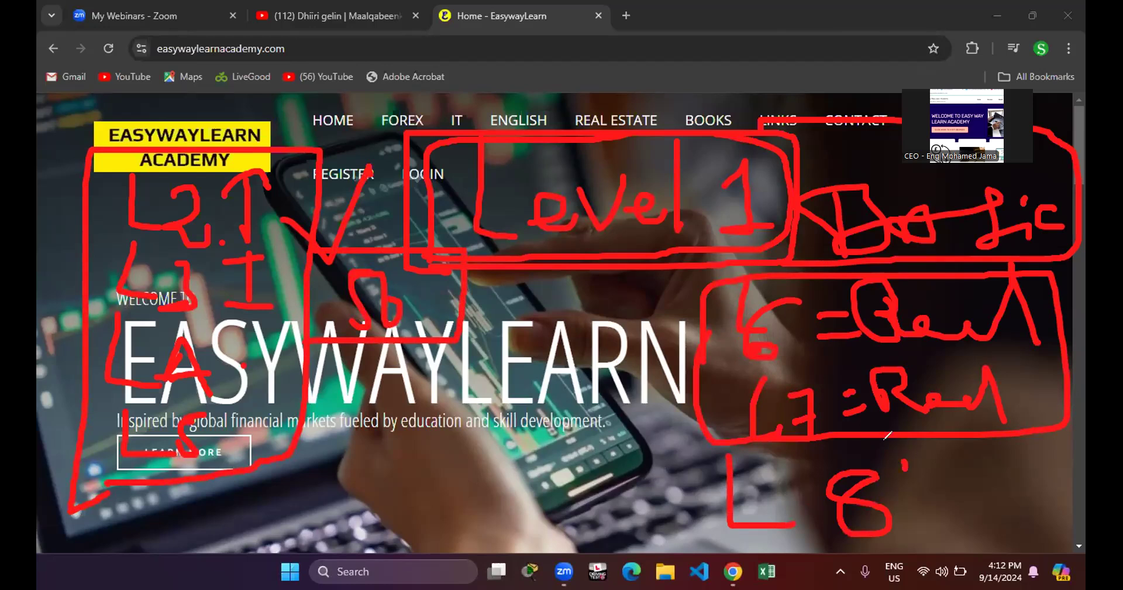
pyautogui.moveTo(898, 447); pyautogui.dragTo(894, 458)
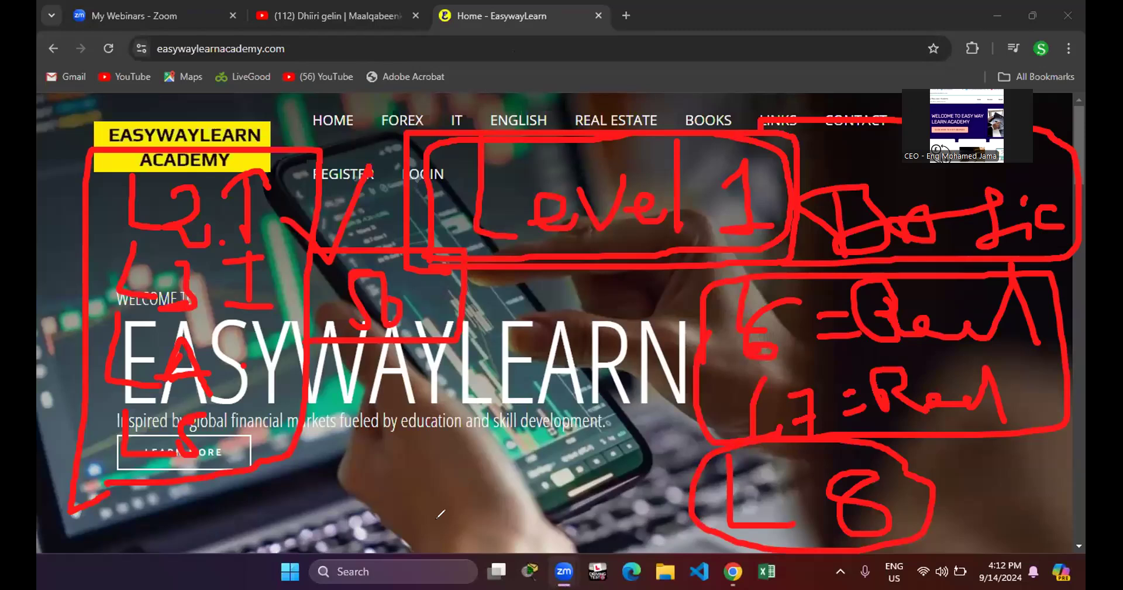
# - Draw a red mark near the page bottom, then erase the stray marks and the left-side level notes
pyautogui.moveTo(357, 478)
pyautogui.mouseDown()
pyautogui.moveTo(414, 535)
pyautogui.moveTo(517, 527)
pyautogui.mouseUp()
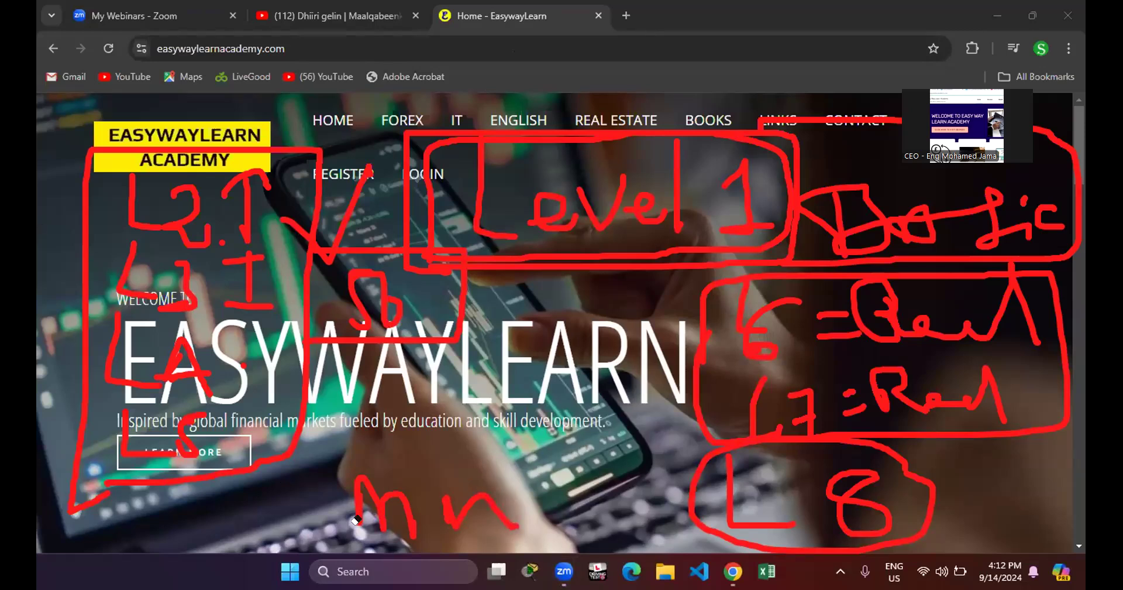
pyautogui.moveTo(386, 503); pyautogui.dragTo(452, 484)
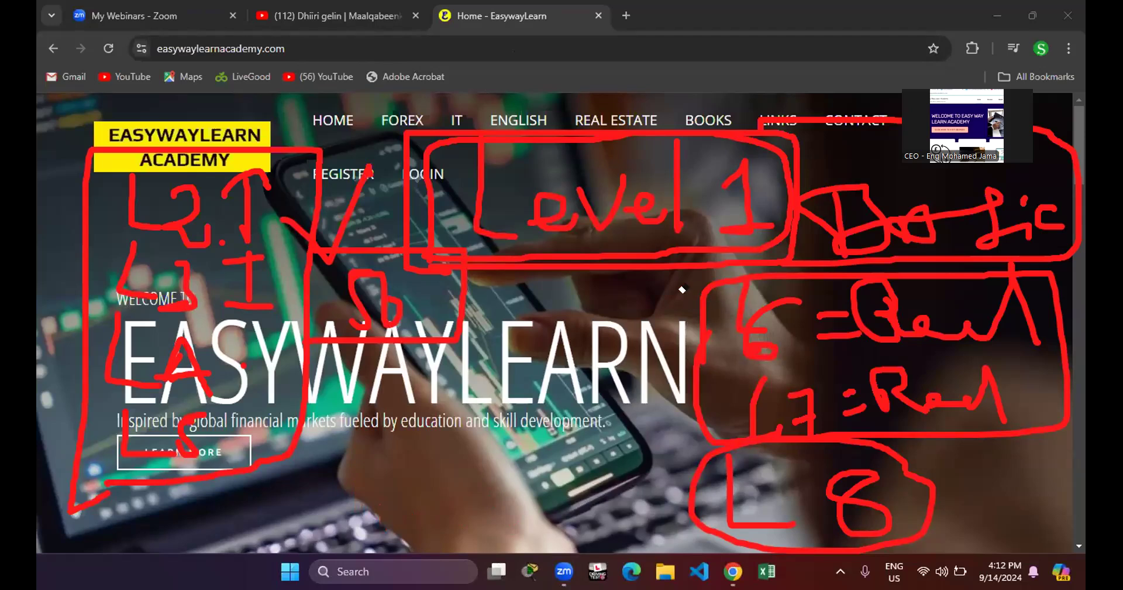
pyautogui.moveTo(199, 363)
pyautogui.mouseDown()
pyautogui.moveTo(136, 262)
pyautogui.moveTo(236, 316)
pyautogui.moveTo(837, 96)
pyautogui.moveTo(788, 324)
pyautogui.moveTo(870, 396)
pyautogui.moveTo(745, 410)
pyautogui.moveTo(792, 502)
pyautogui.moveTo(889, 499)
pyautogui.mouseUp()
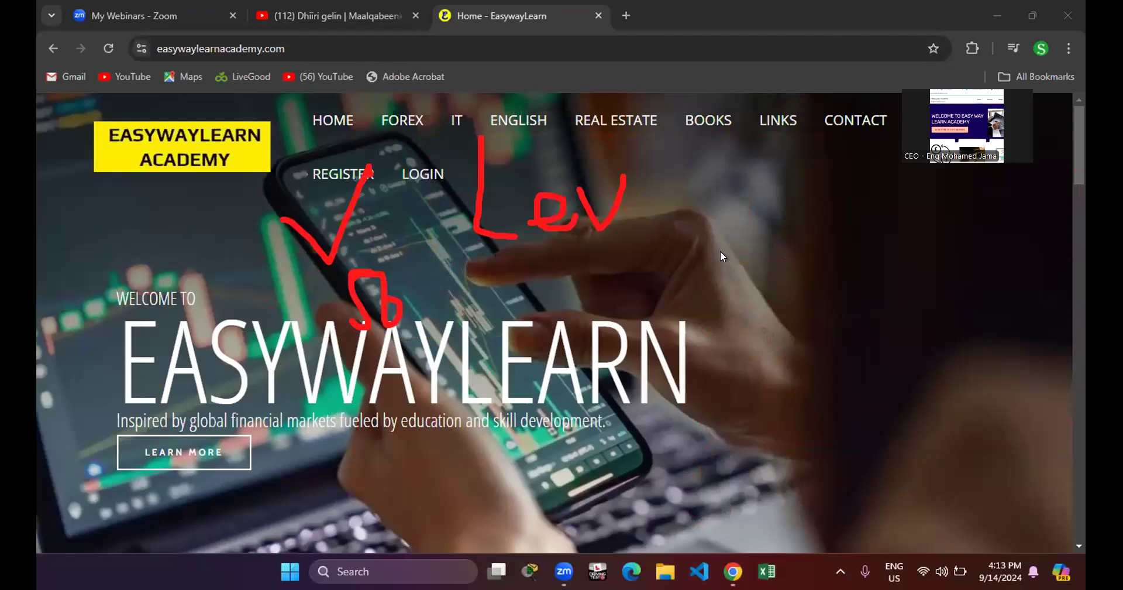
# - Handwrite a red word right of 'Lev', box it, and draw a double-headed arrow below
pyautogui.moveTo(723, 256)
pyautogui.mouseDown()
pyautogui.moveTo(857, 231)
pyautogui.moveTo(972, 251)
pyautogui.moveTo(979, 282)
pyautogui.mouseUp()
pyautogui.moveTo(694, 300)
pyautogui.mouseDown()
pyautogui.moveTo(1054, 184)
pyautogui.moveTo(685, 151)
pyautogui.moveTo(661, 251)
pyautogui.moveTo(705, 297)
pyautogui.mouseUp()
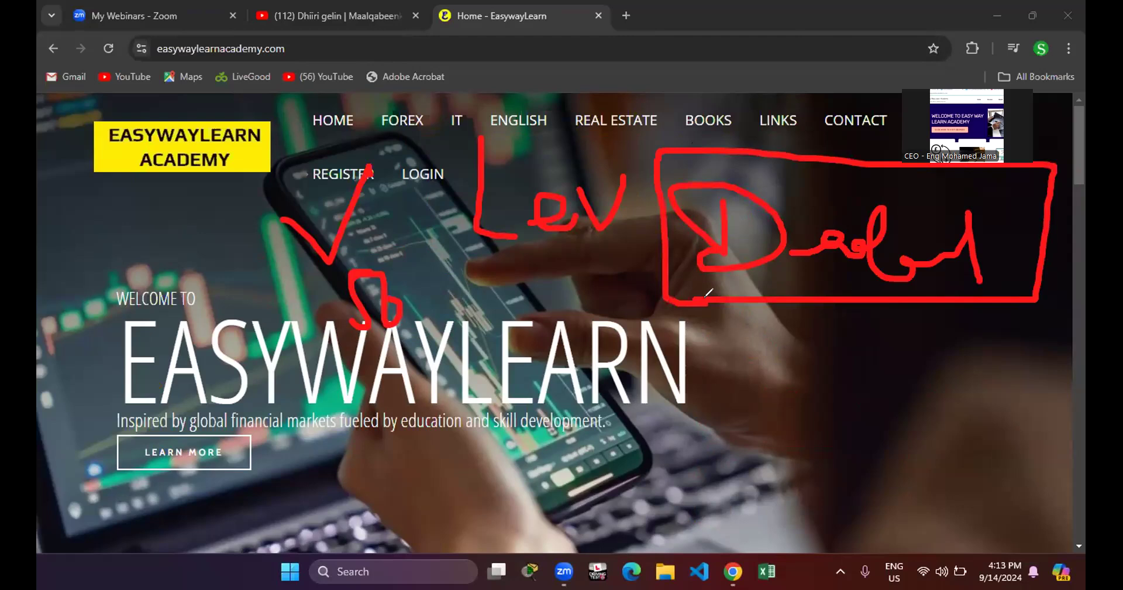
pyautogui.moveTo(752, 350)
pyautogui.mouseDown()
pyautogui.moveTo(965, 368)
pyautogui.moveTo(921, 401)
pyautogui.moveTo(906, 350)
pyautogui.mouseUp()
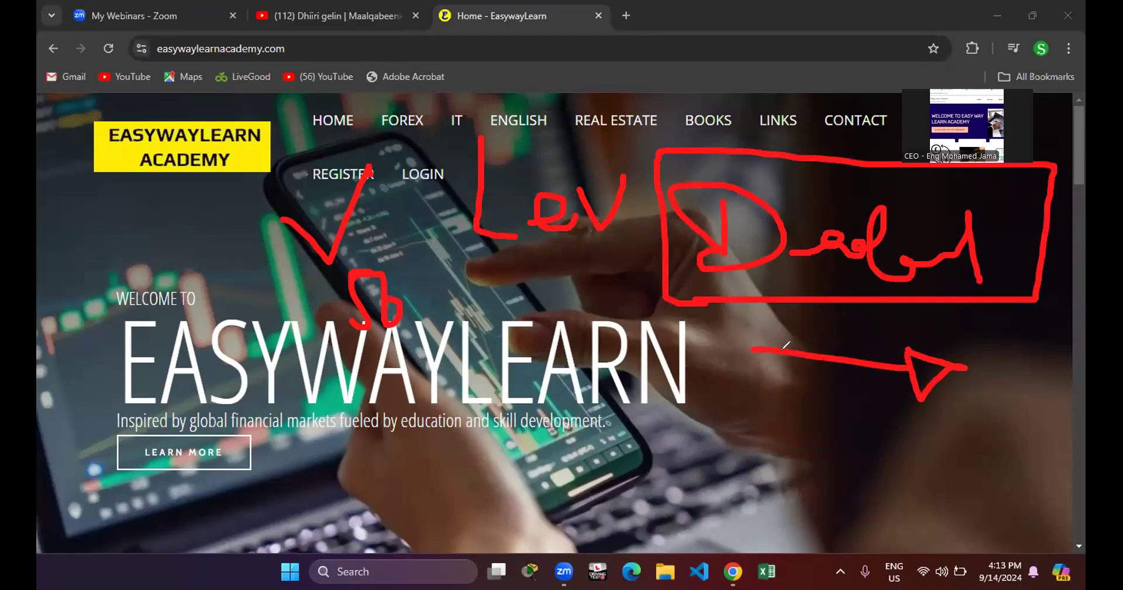
pyautogui.moveTo(759, 320); pyautogui.dragTo(754, 393)
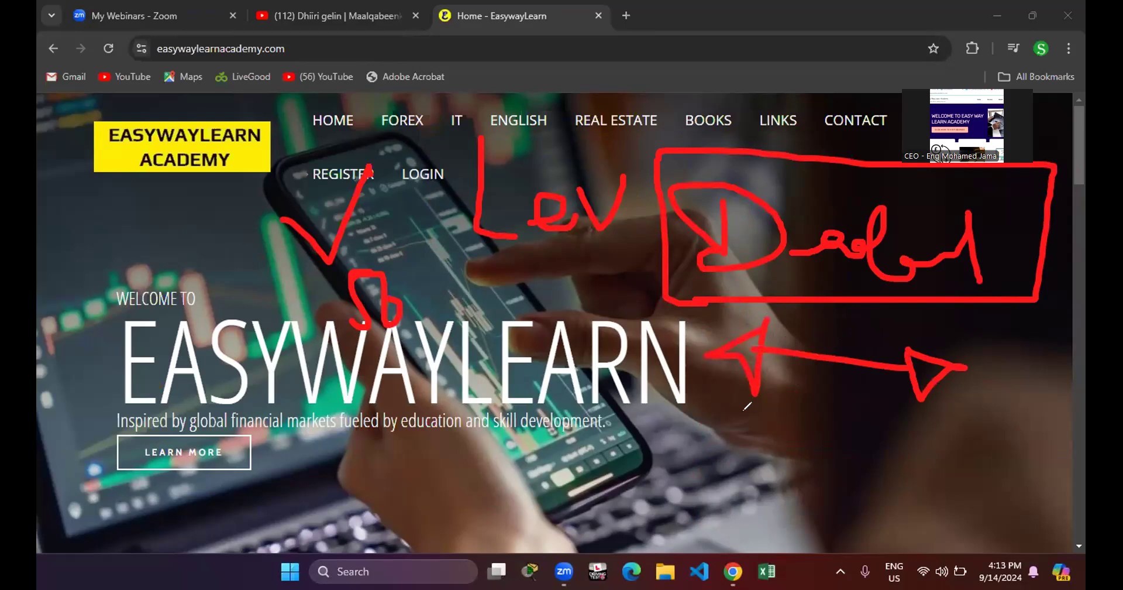
# - Write and box 'Live' under the arrow, then write 'Active' at the upper left
pyautogui.moveTo(721, 387)
pyautogui.mouseDown()
pyautogui.moveTo(717, 475)
pyautogui.moveTo(829, 485)
pyautogui.moveTo(842, 449)
pyautogui.moveTo(897, 485)
pyautogui.mouseUp()
pyautogui.click(789, 432)
pyautogui.moveTo(656, 501)
pyautogui.mouseDown()
pyautogui.moveTo(705, 499)
pyautogui.moveTo(957, 401)
pyautogui.moveTo(677, 380)
pyautogui.moveTo(664, 492)
pyautogui.mouseUp()
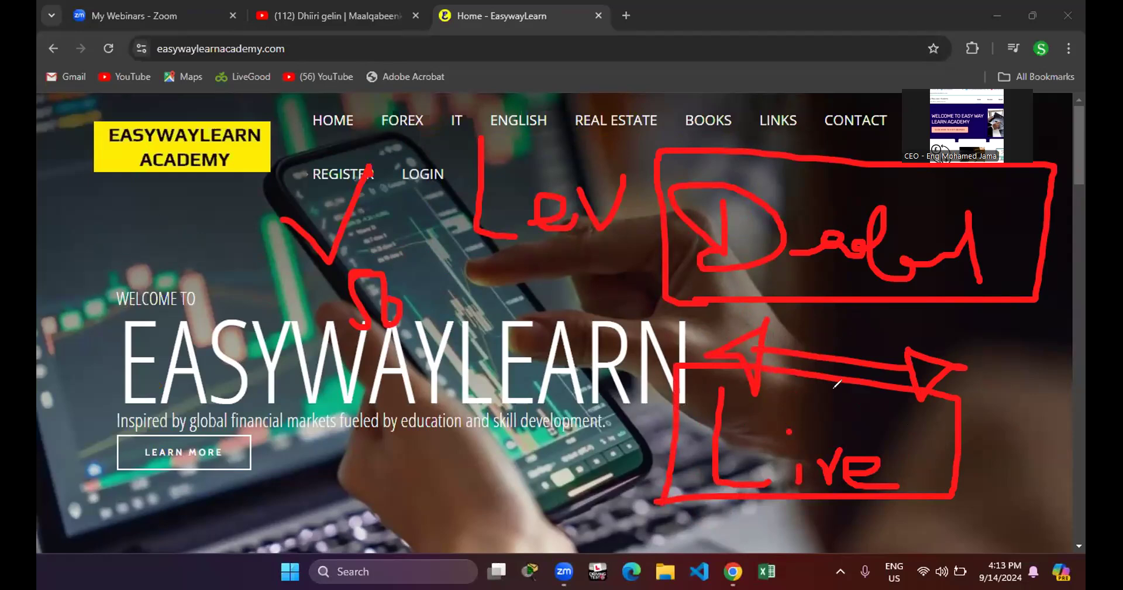
pyautogui.moveTo(91, 260)
pyautogui.mouseDown()
pyautogui.moveTo(96, 193)
pyautogui.moveTo(155, 275)
pyautogui.moveTo(144, 243)
pyautogui.moveTo(191, 237)
pyautogui.moveTo(199, 271)
pyautogui.mouseUp()
pyautogui.moveTo(212, 214)
pyautogui.mouseDown()
pyautogui.moveTo(240, 274)
pyautogui.moveTo(251, 241)
pyautogui.moveTo(253, 272)
pyautogui.moveTo(279, 280)
pyautogui.moveTo(286, 235)
pyautogui.moveTo(342, 281)
pyautogui.mouseUp()
pyautogui.click(239, 225)
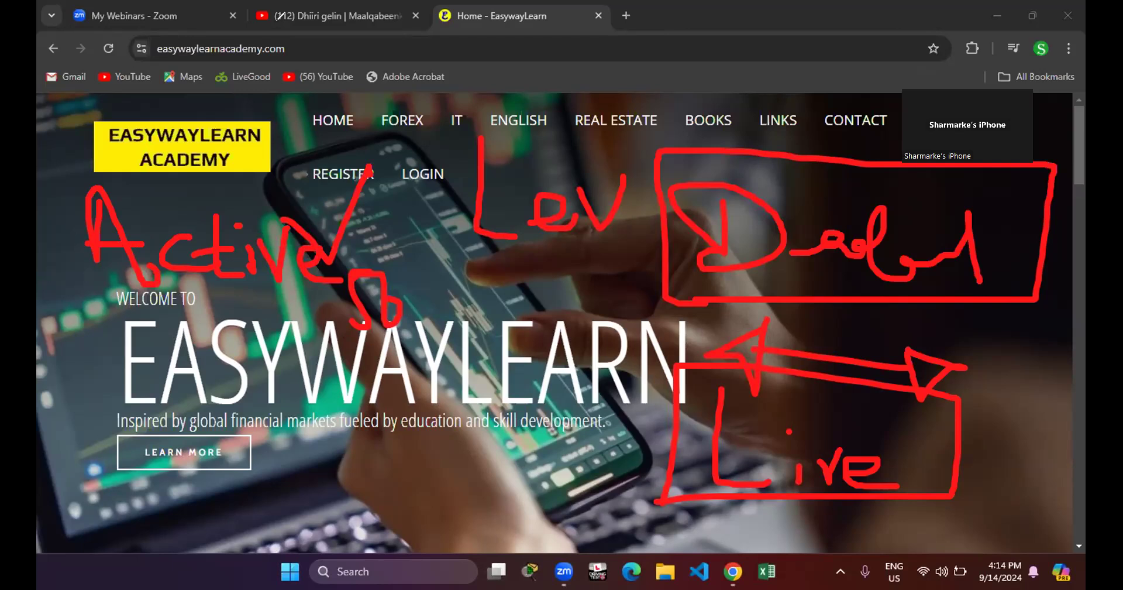
# - Erase the Active, Live and boxed-word marks, then the leftover 'Lev' strokes and arrowhead
pyautogui.moveTo(113, 191)
pyautogui.mouseDown()
pyautogui.moveTo(375, 304)
pyautogui.moveTo(737, 216)
pyautogui.moveTo(872, 249)
pyautogui.moveTo(912, 409)
pyautogui.moveTo(945, 369)
pyautogui.moveTo(761, 495)
pyautogui.mouseUp()
pyautogui.moveTo(479, 234); pyautogui.dragTo(483, 141)
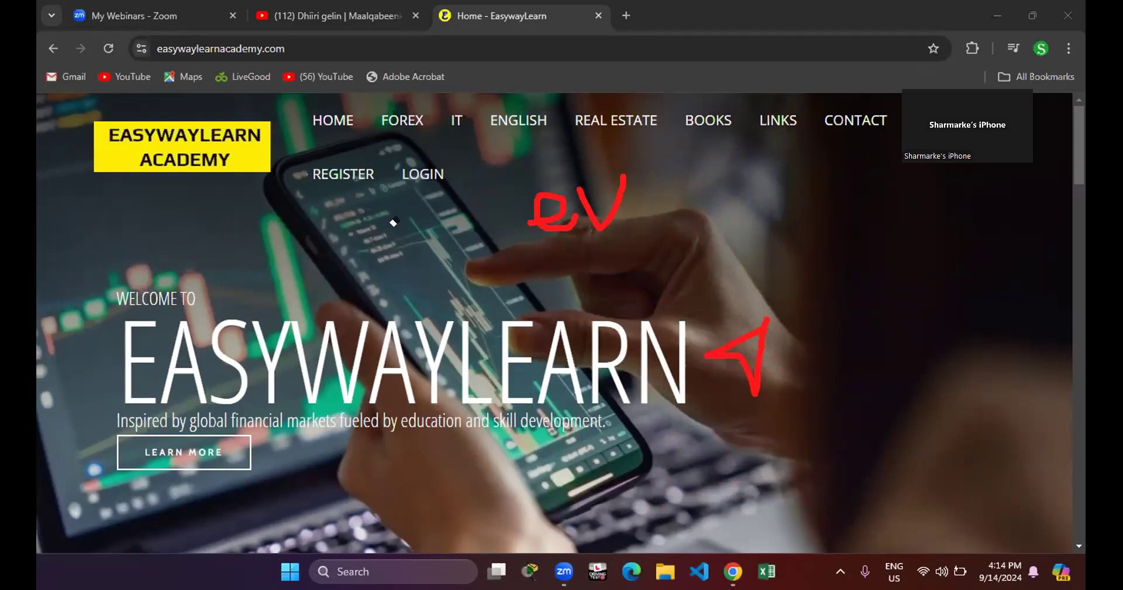
pyautogui.moveTo(535, 229); pyautogui.dragTo(565, 197)
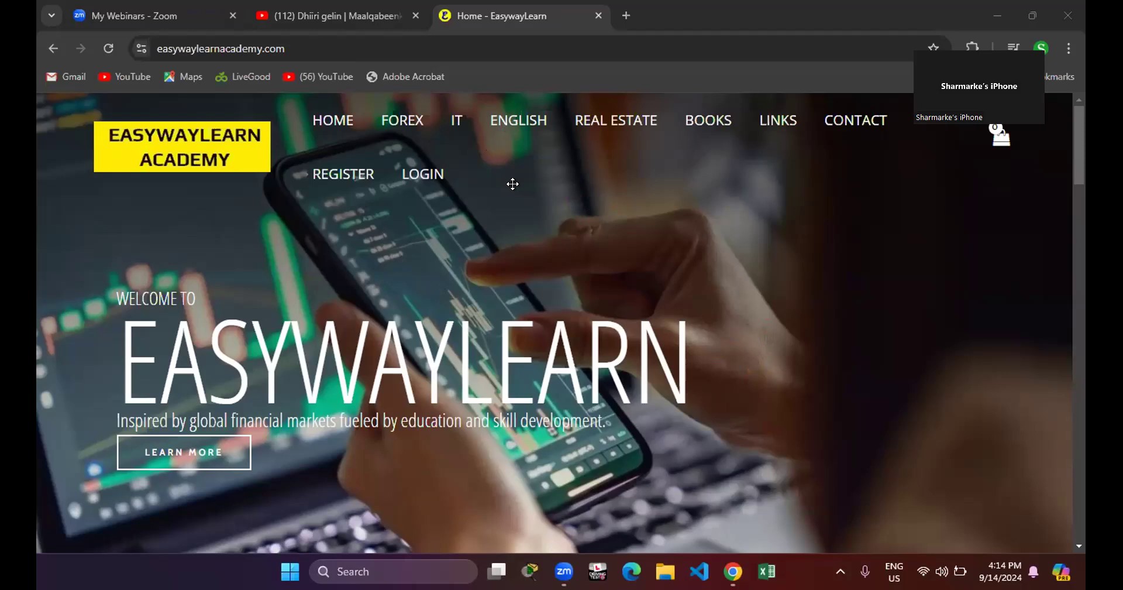
# - Circle and tick the site address in red, box the LINKS menu item, and go to Links
pyautogui.moveTo(143, 64)
pyautogui.mouseDown()
pyautogui.moveTo(310, 57)
pyautogui.moveTo(138, 53)
pyautogui.mouseUp()
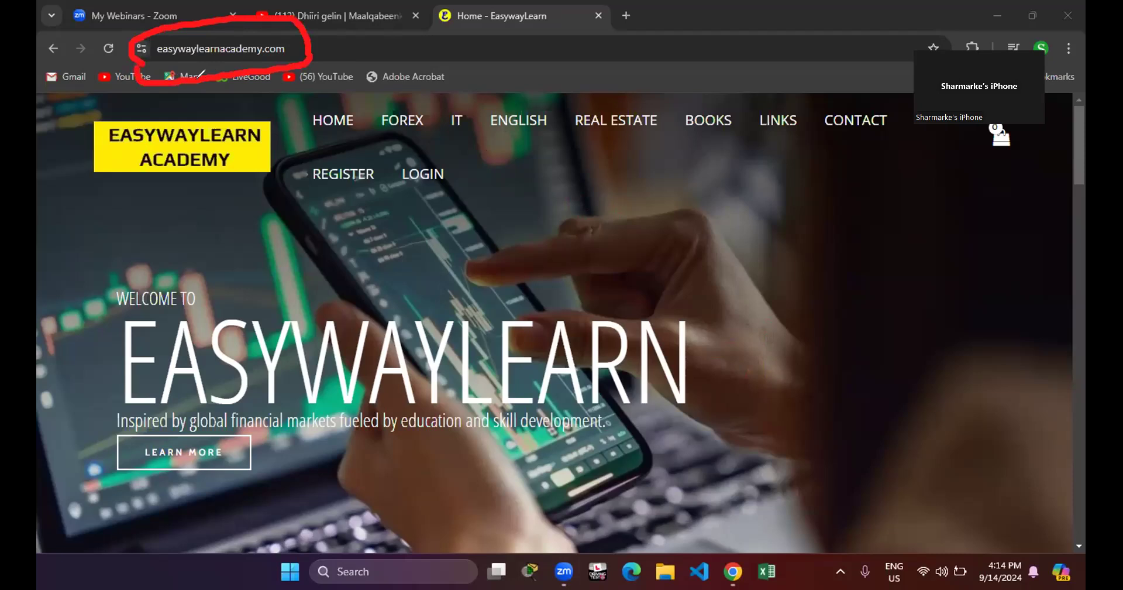
pyautogui.moveTo(321, 42); pyautogui.dragTo(363, 32)
pyautogui.moveTo(742, 98)
pyautogui.mouseDown()
pyautogui.moveTo(817, 133)
pyautogui.moveTo(734, 89)
pyautogui.mouseUp()
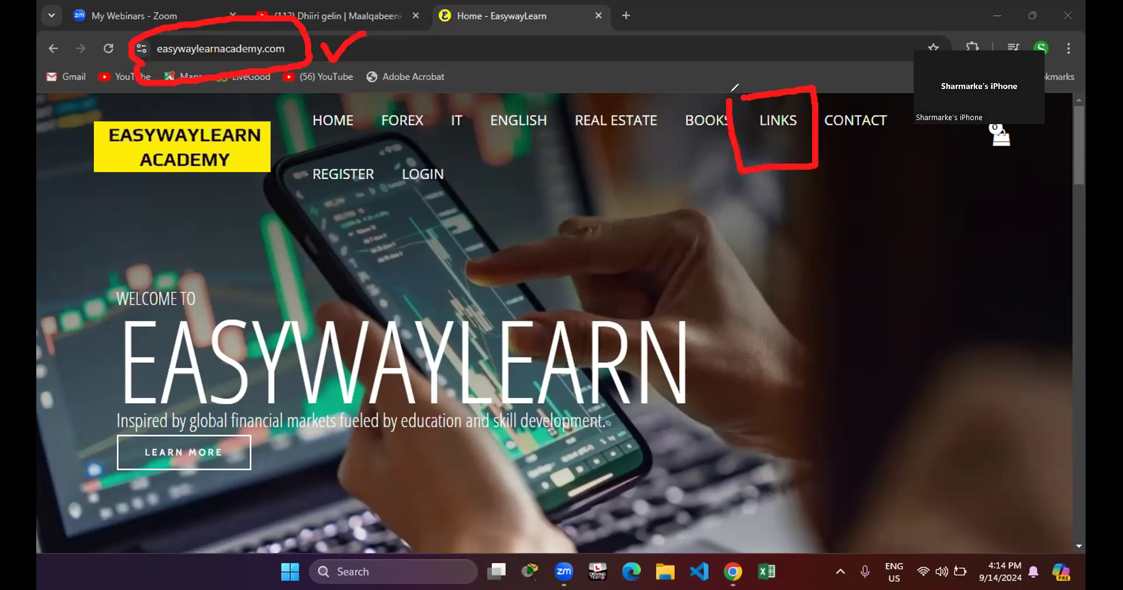
pyautogui.click(772, 143)
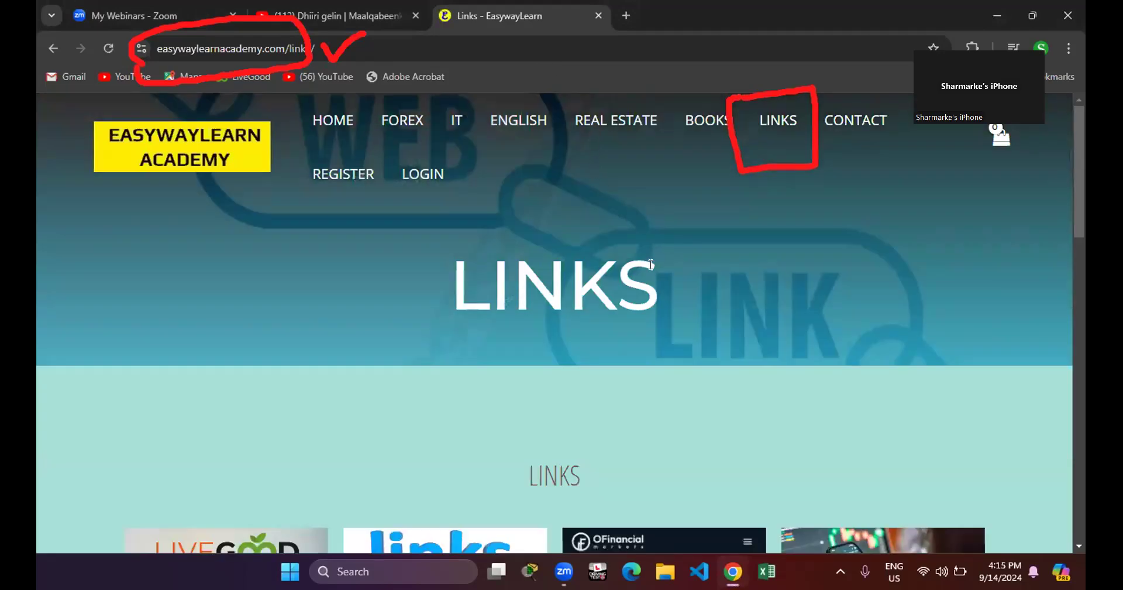
# - Scroll down to the partner broker cards and draw a red rectangle around FX Primus
pyautogui.scroll(-3, 624, 280)
pyautogui.scroll(-1, 697, 218)
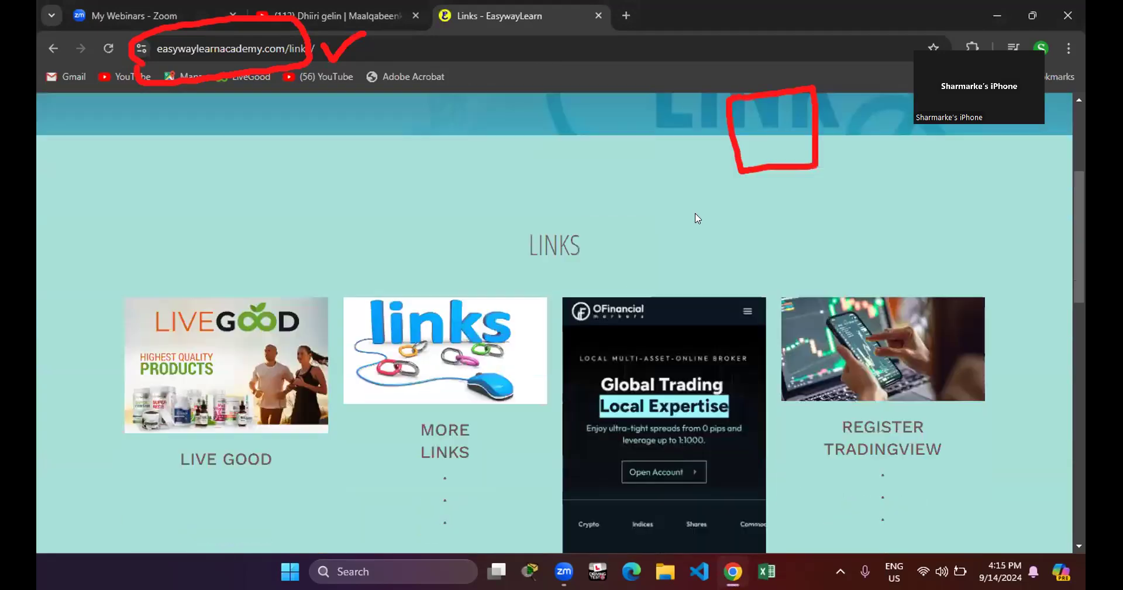
pyautogui.scroll(-1, 697, 218)
pyautogui.scroll(-5, 696, 220)
pyautogui.scroll(-3, 694, 222)
pyautogui.scroll(3, 694, 223)
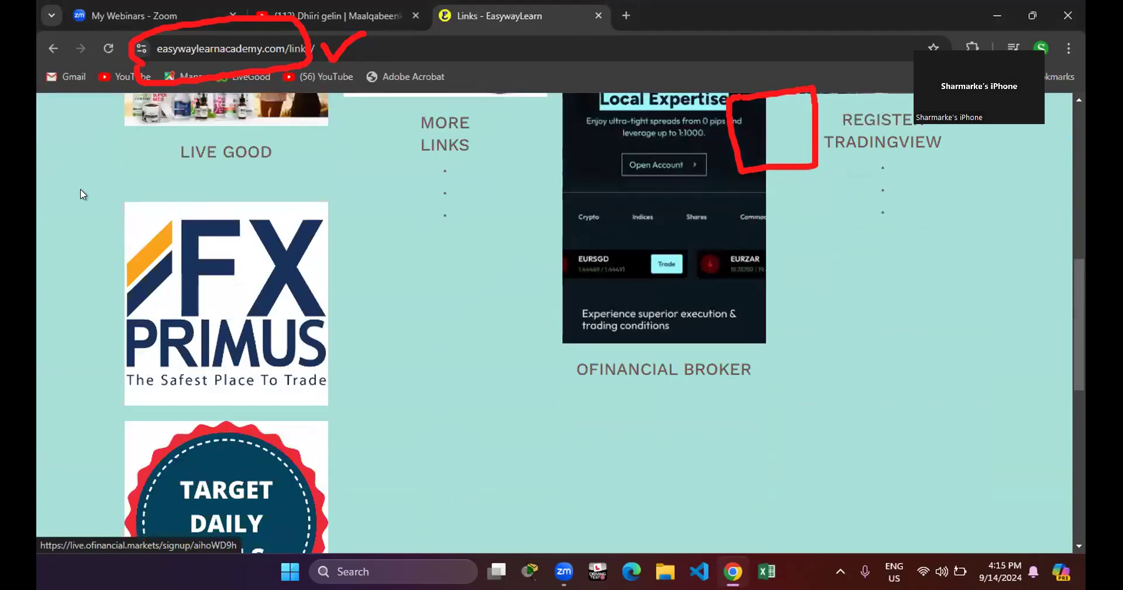
pyautogui.moveTo(124, 187)
pyautogui.mouseDown()
pyautogui.moveTo(120, 419)
pyautogui.moveTo(126, 177)
pyautogui.mouseUp()
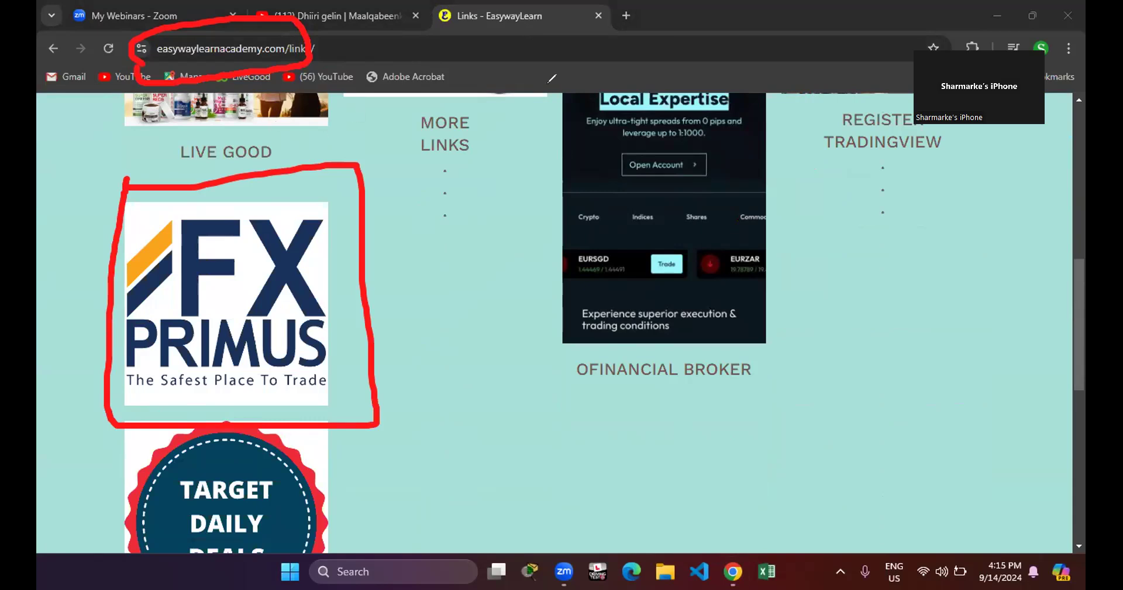
# - Box the OFinancial Broker card in red and write '2' beneath it
pyautogui.moveTo(545, 91)
pyautogui.mouseDown()
pyautogui.moveTo(801, 271)
pyautogui.moveTo(701, 411)
pyautogui.moveTo(550, 408)
pyautogui.moveTo(554, 84)
pyautogui.mouseUp()
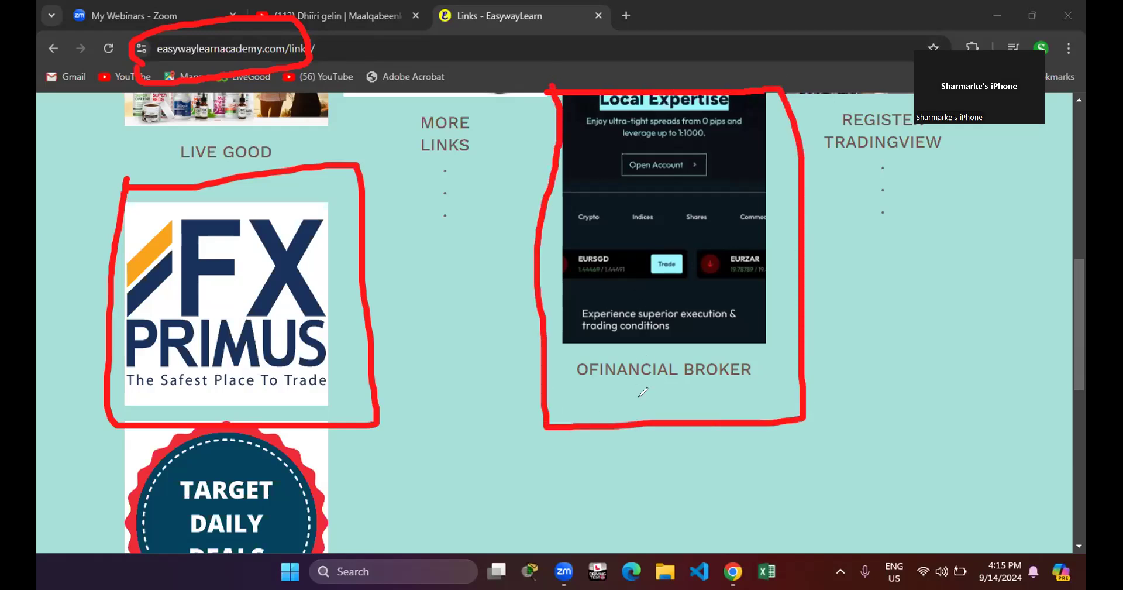
pyautogui.moveTo(639, 386)
pyautogui.mouseDown()
pyautogui.moveTo(651, 384)
pyautogui.moveTo(668, 416)
pyautogui.mouseUp()
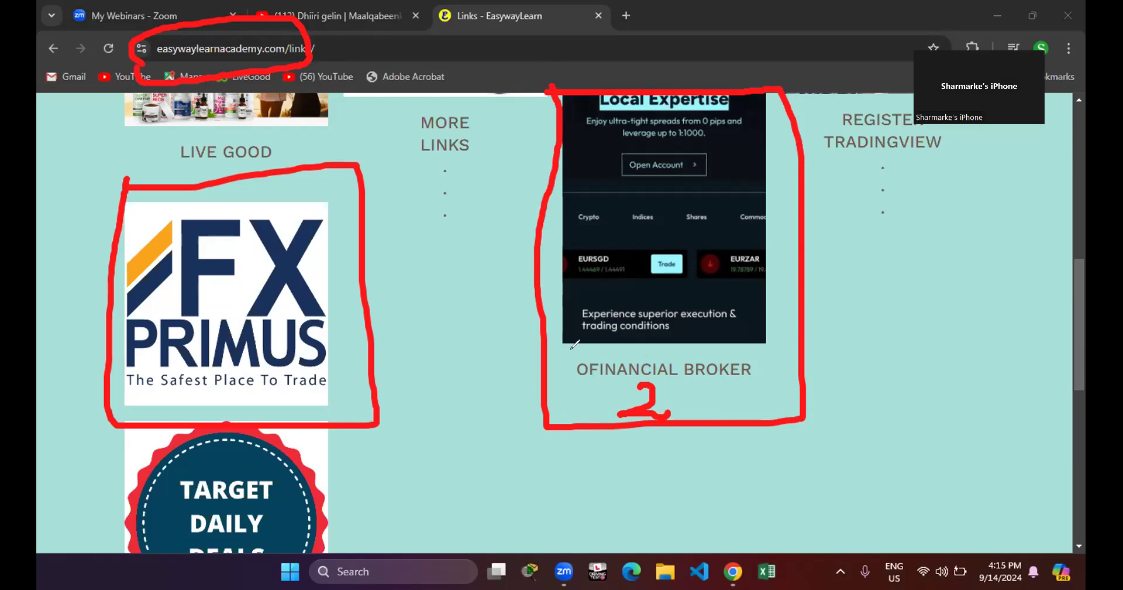
pyautogui.moveTo(558, 360)
pyautogui.mouseDown()
pyautogui.moveTo(602, 348)
pyautogui.moveTo(601, 383)
pyautogui.moveTo(556, 370)
pyautogui.moveTo(539, 349)
pyautogui.mouseUp()
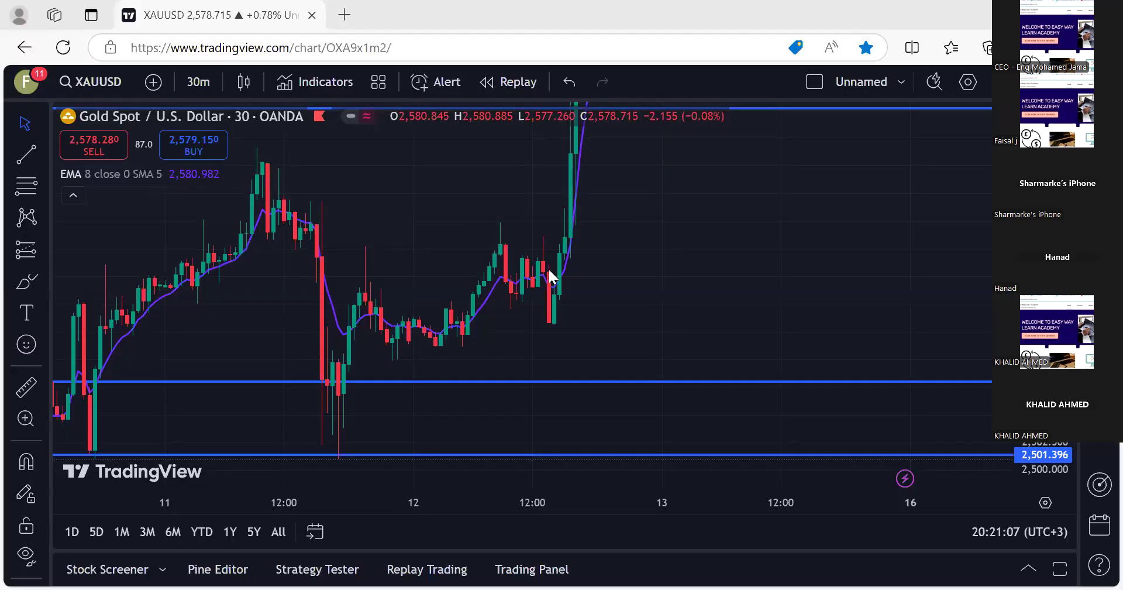
# - Remove both blue horizontal lines with Remove drawings, then drag the chart toward lower prices
pyautogui.rightClick(583, 521)
pyautogui.click(597, 499)
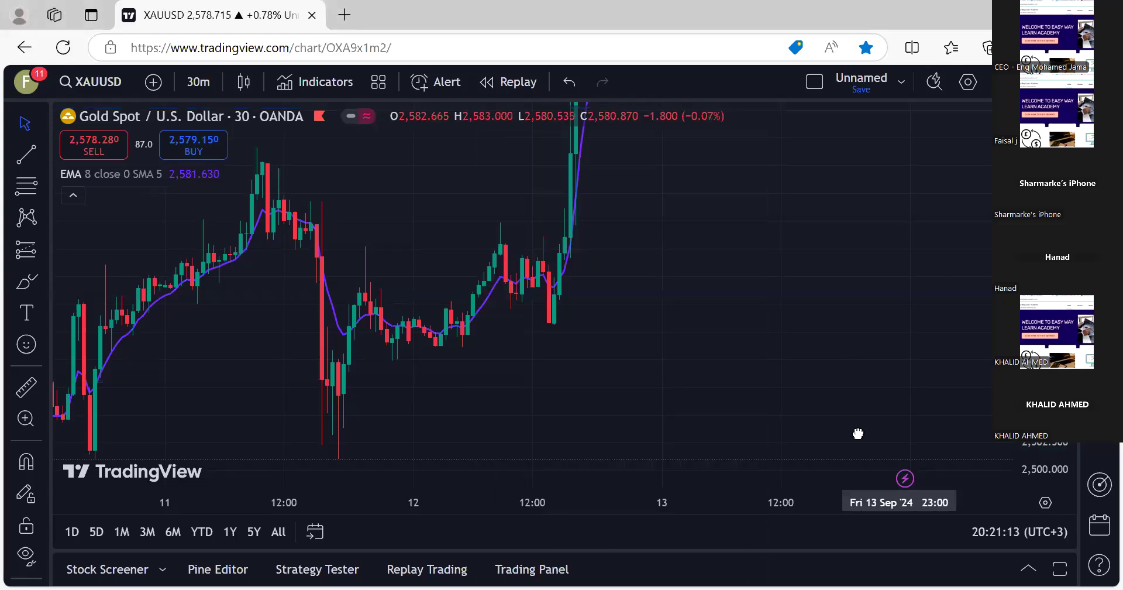
pyautogui.moveTo(858, 432); pyautogui.dragTo(840, 526)
pyautogui.moveTo(869, 432); pyautogui.dragTo(857, 486)
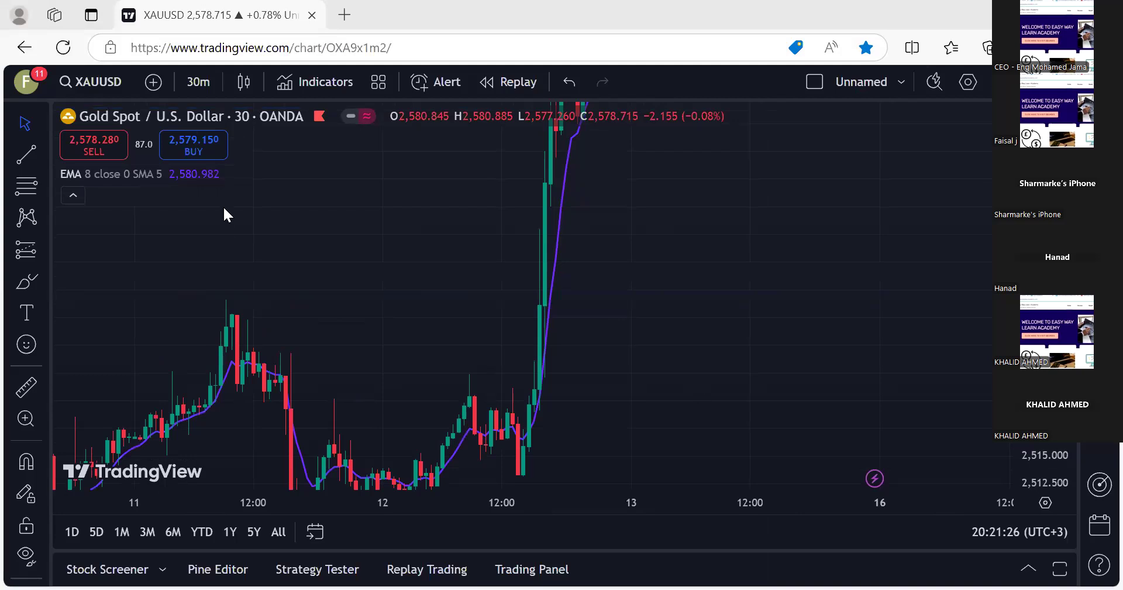
# - Change the XAUUSD interval from 30m to 4 hours and zoom out for a wider date range
pyautogui.click(197, 86)
pyautogui.scroll(-2, 258, 410)
pyautogui.scroll(-3, 257, 399)
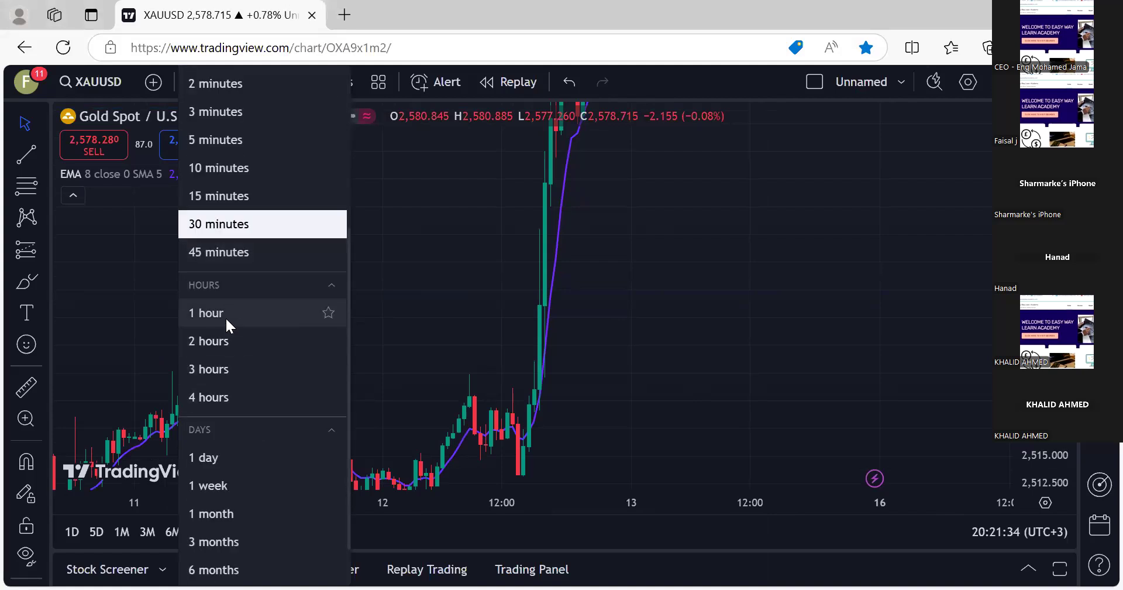
pyautogui.click(212, 398)
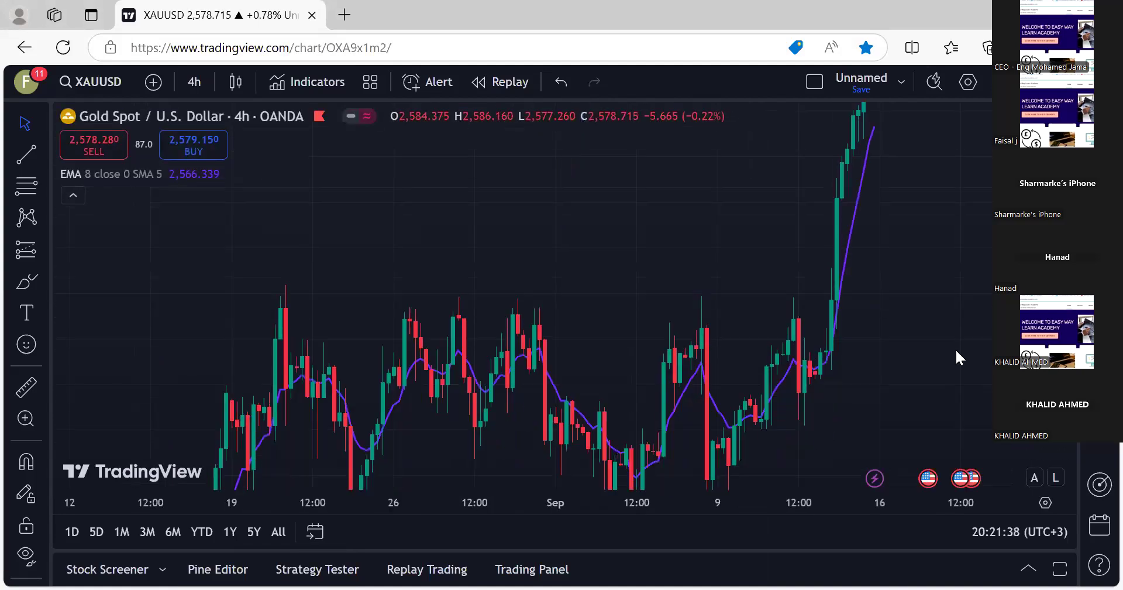
pyautogui.moveTo(732, 350); pyautogui.dragTo(486, 468)
pyautogui.click(485, 451)
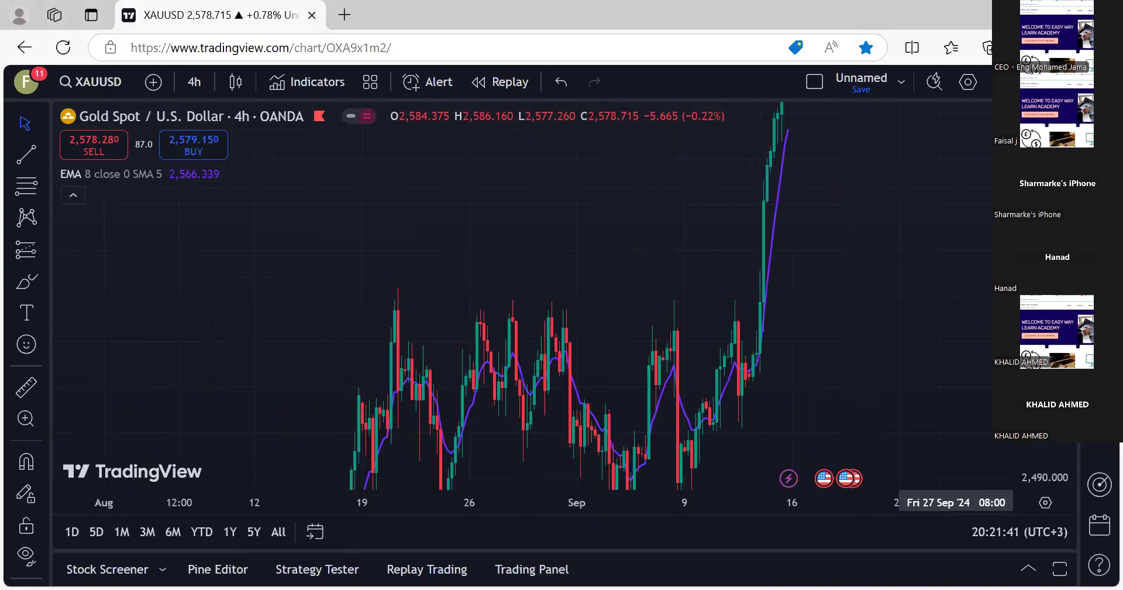
pyautogui.moveTo(822, 419); pyautogui.dragTo(813, 370)
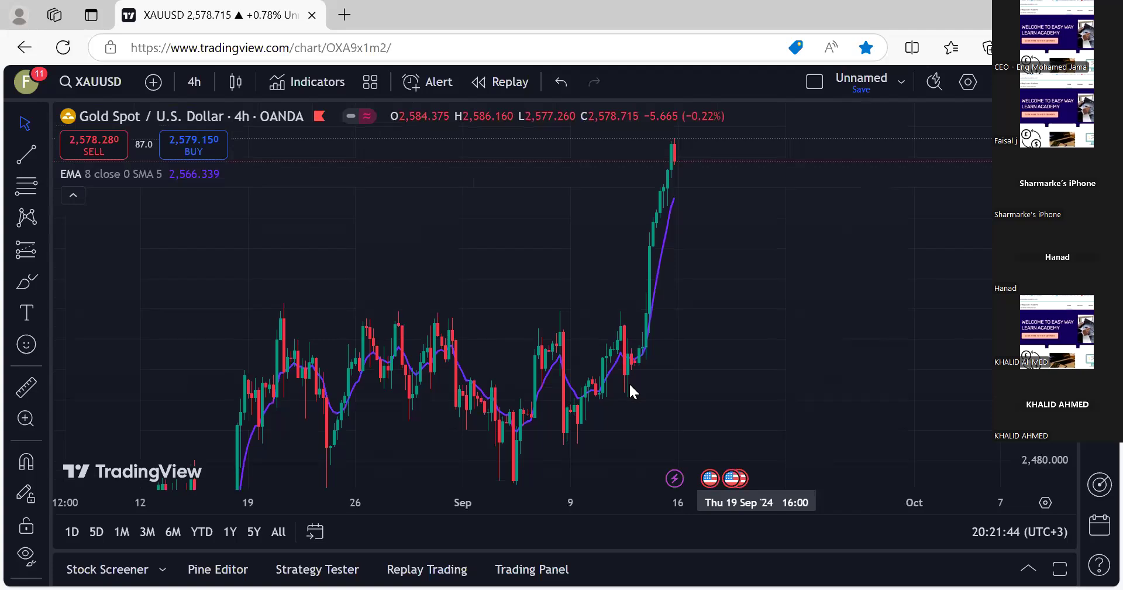
pyautogui.click(508, 452)
pyautogui.click(490, 451)
pyautogui.click(485, 451)
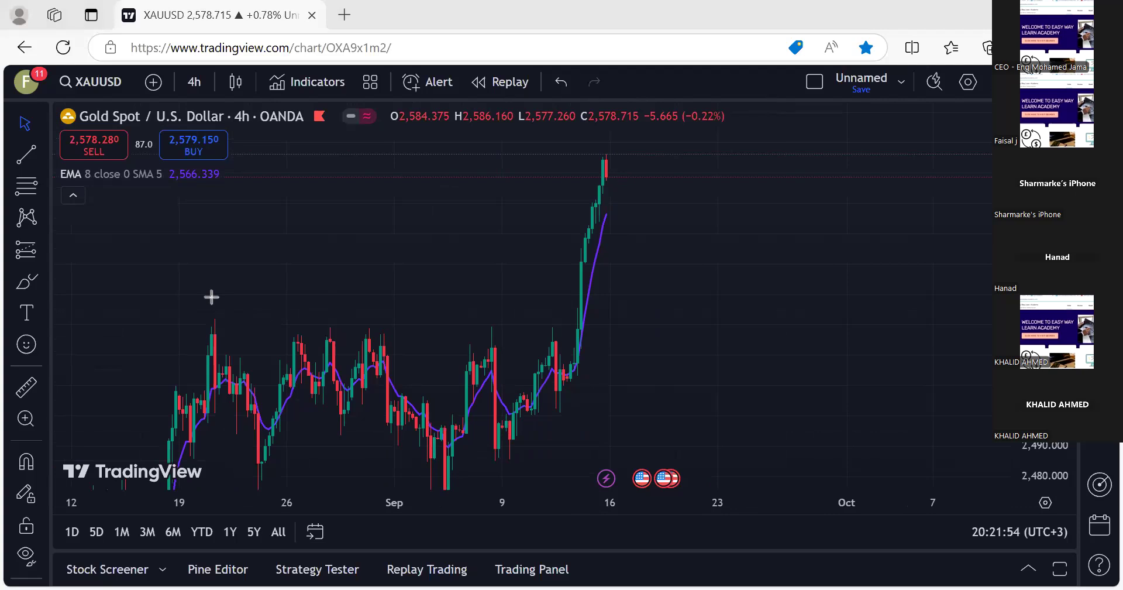
# - Draw two thin yellow bands along the 2,528 resistance to the breakout, plus a small box above the range
pyautogui.moveTo(204, 329); pyautogui.dragTo(593, 333)
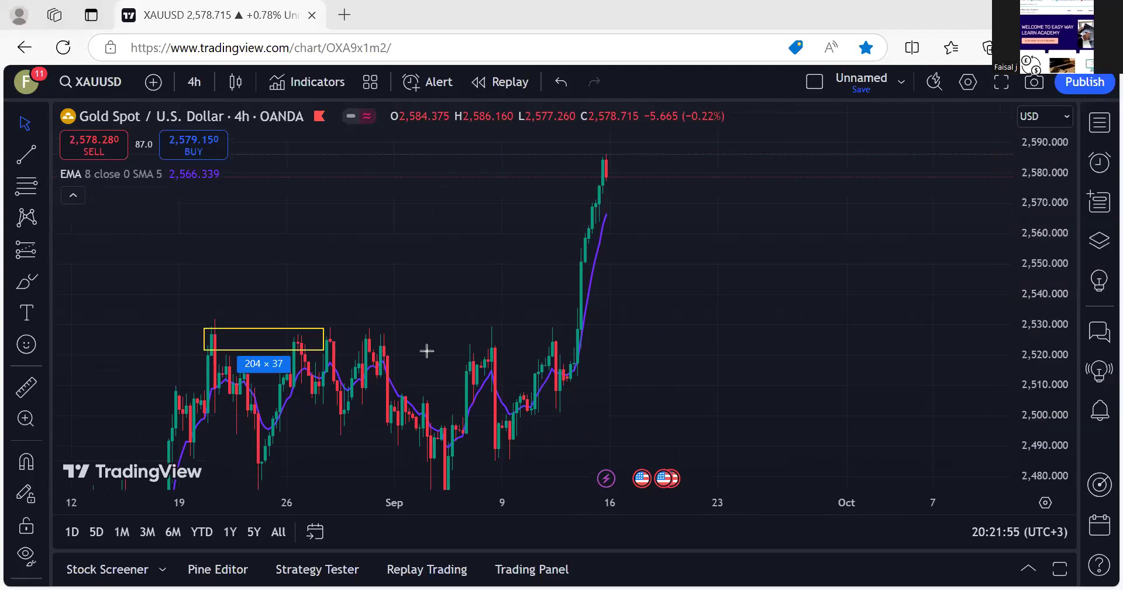
pyautogui.click(593, 334)
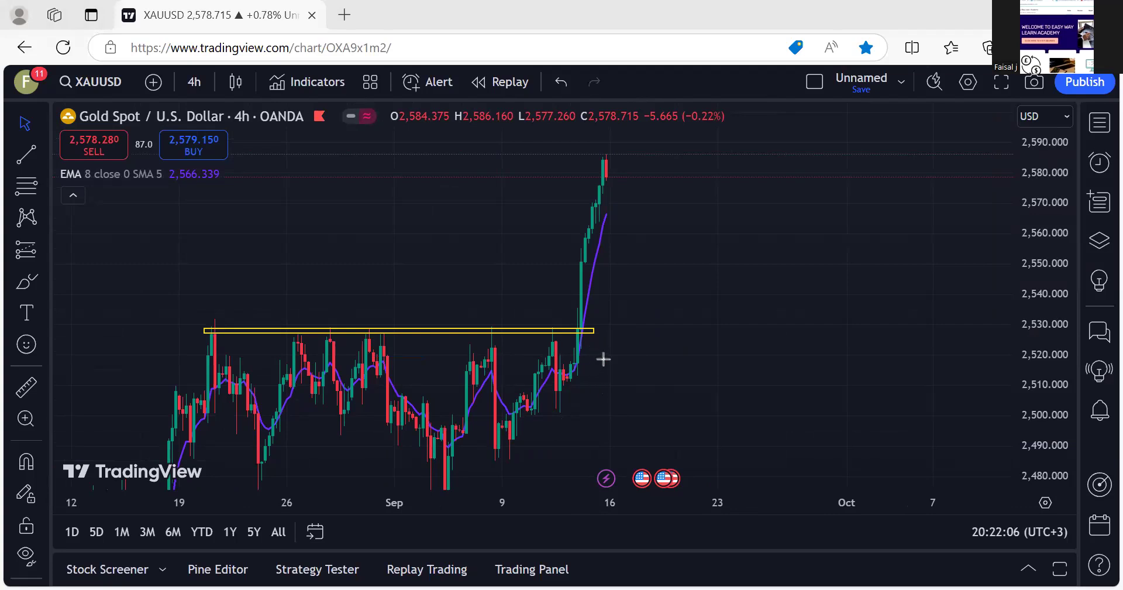
pyautogui.moveTo(517, 307)
pyautogui.mouseDown()
pyautogui.moveTo(521, 319)
pyautogui.moveTo(545, 318)
pyautogui.mouseUp()
pyautogui.click(544, 318)
pyautogui.moveTo(223, 332); pyautogui.dragTo(610, 332)
pyautogui.click(609, 333)
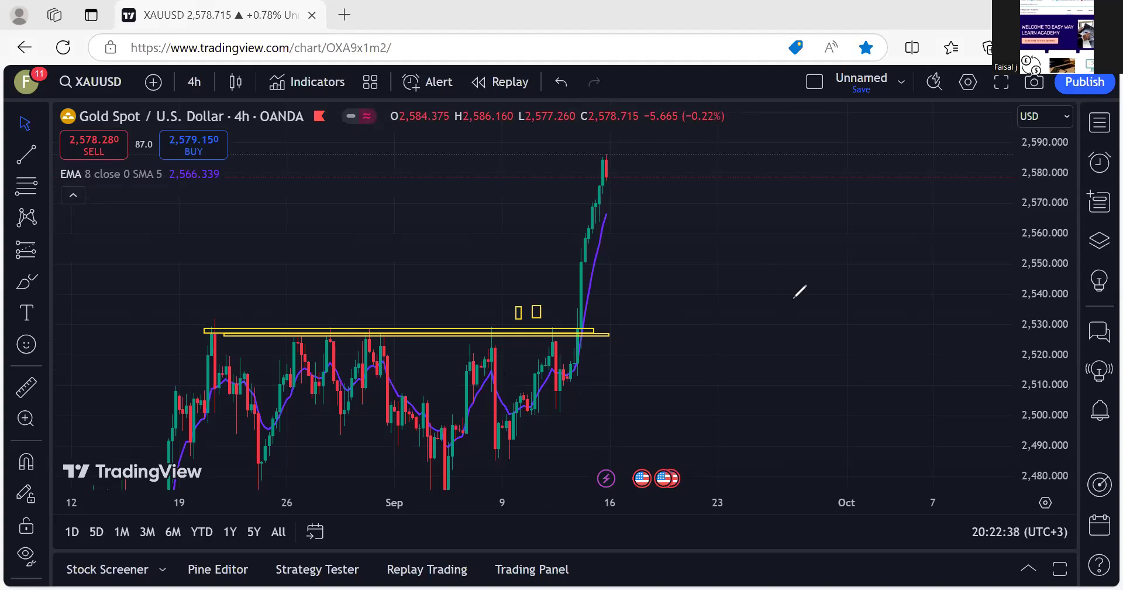
# - Sketch a looped yellow '6D' note and outline the sharp rally candles with the brush
pyautogui.moveTo(774, 264); pyautogui.dragTo(821, 269)
pyautogui.moveTo(838, 319); pyautogui.dragTo(807, 269)
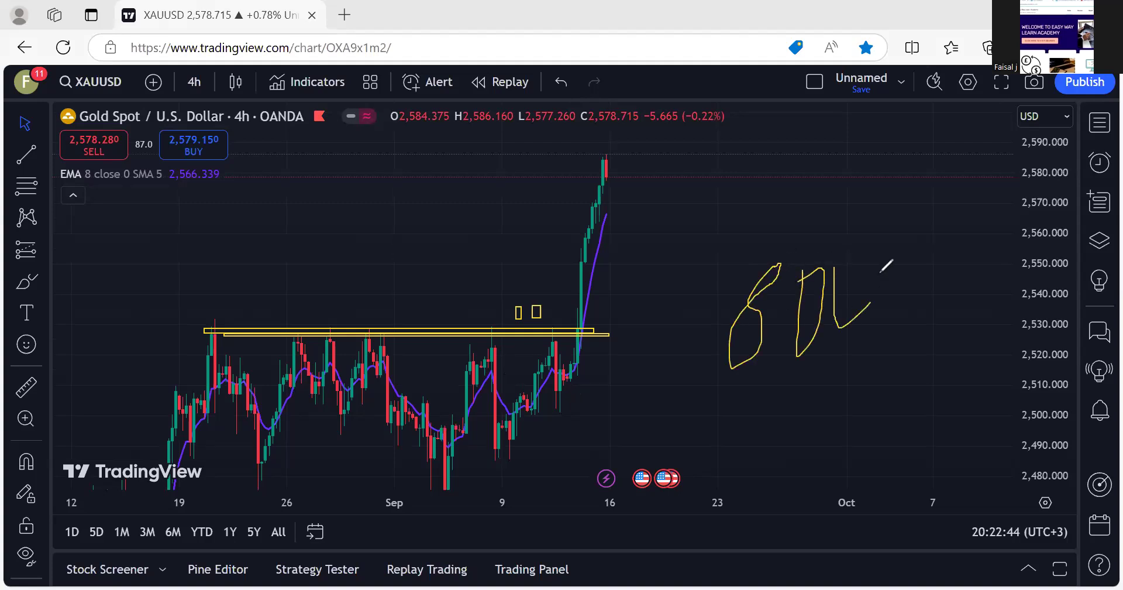
pyautogui.moveTo(860, 236); pyautogui.dragTo(762, 234)
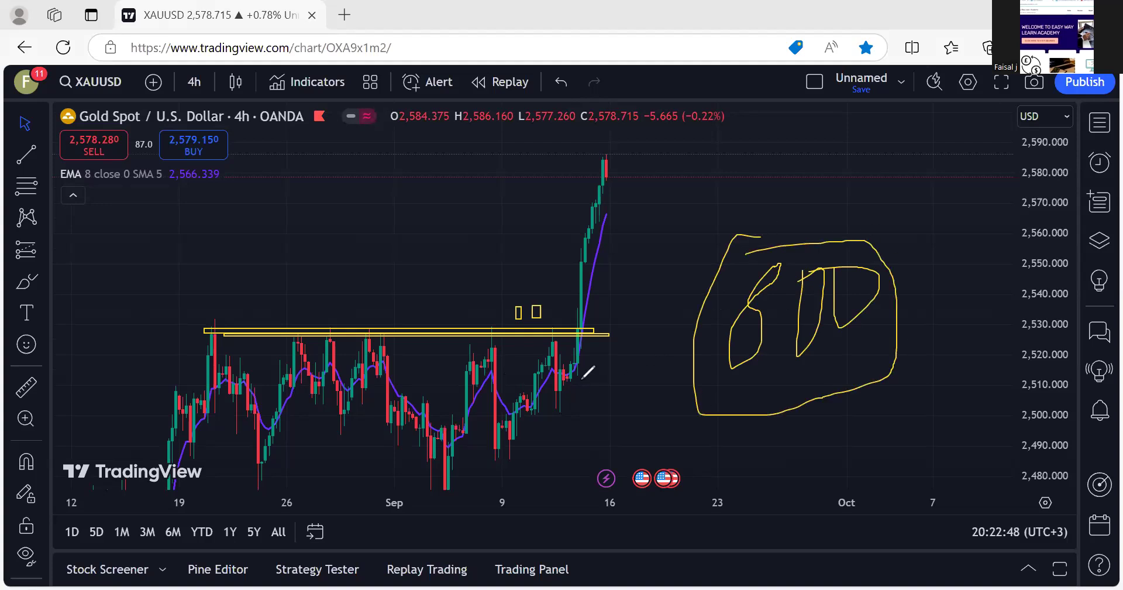
pyautogui.moveTo(577, 390); pyautogui.dragTo(647, 231)
pyautogui.moveTo(650, 169)
pyautogui.mouseDown()
pyautogui.moveTo(633, 138)
pyautogui.moveTo(600, 154)
pyautogui.moveTo(566, 270)
pyautogui.moveTo(557, 371)
pyautogui.mouseUp()
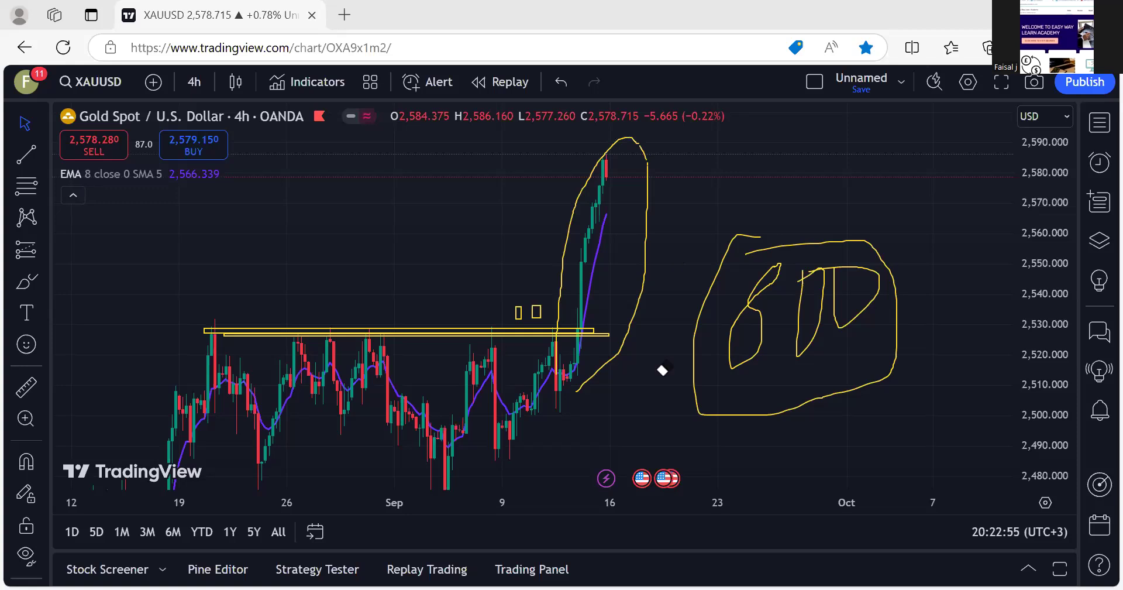
# - Erase every yellow note, box and line from the 4-hour gold chart
pyautogui.moveTo(664, 368); pyautogui.dragTo(573, 162)
pyautogui.moveTo(388, 389); pyautogui.dragTo(619, 244)
pyautogui.moveTo(685, 181)
pyautogui.mouseDown()
pyautogui.moveTo(615, 181)
pyautogui.moveTo(644, 163)
pyautogui.mouseUp()
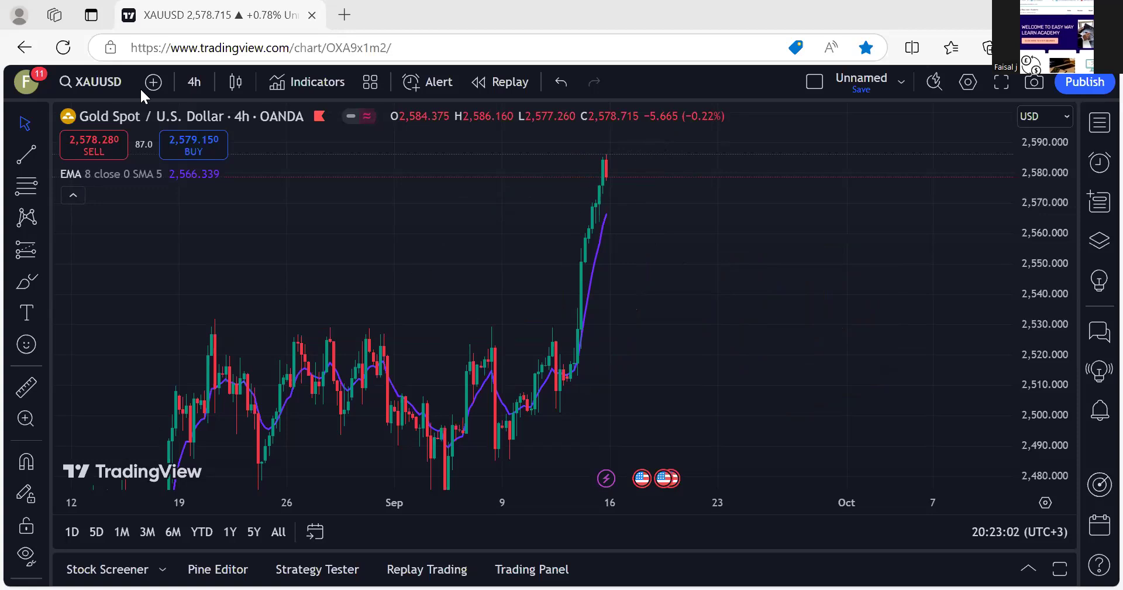
# - Switch the gold chart to the 1-month timeframe
pyautogui.click(197, 85)
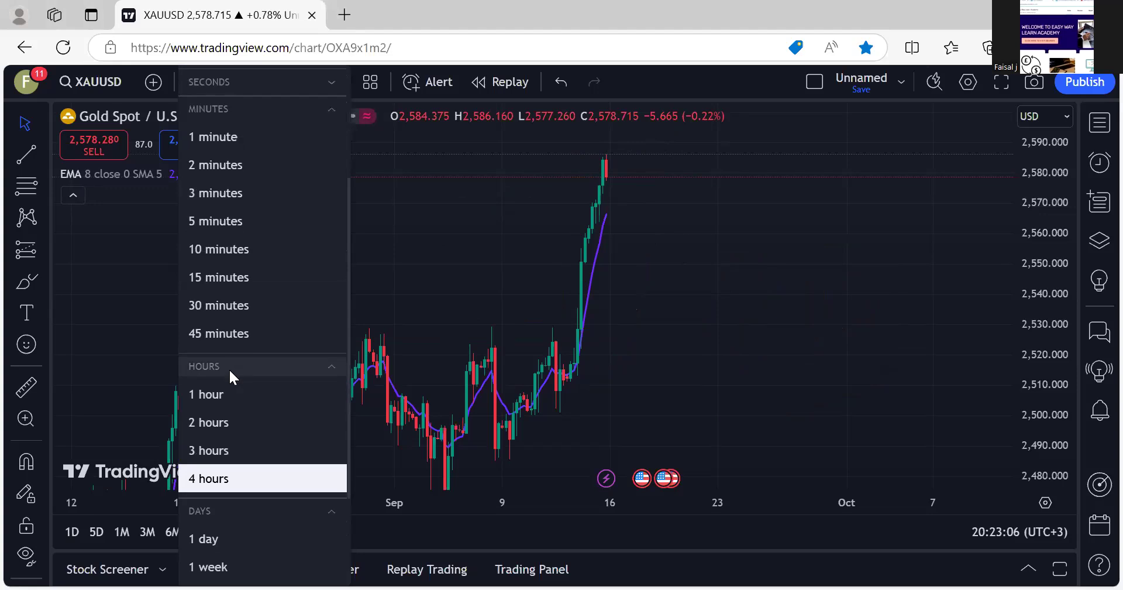
pyautogui.scroll(-2, 230, 368)
pyautogui.moveTo(212, 455)
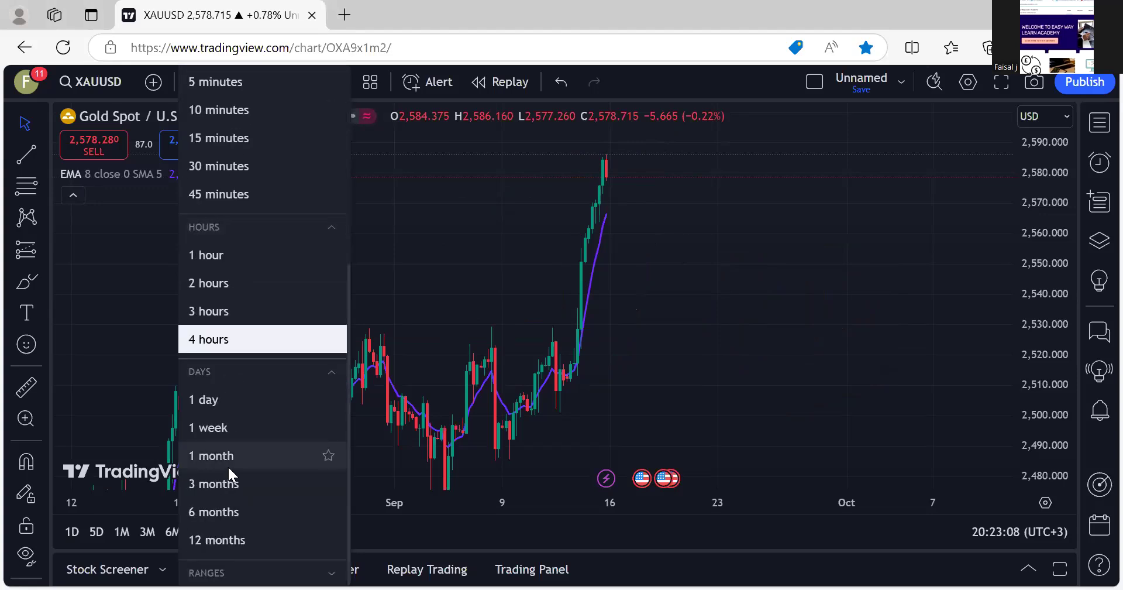
pyautogui.click(228, 462)
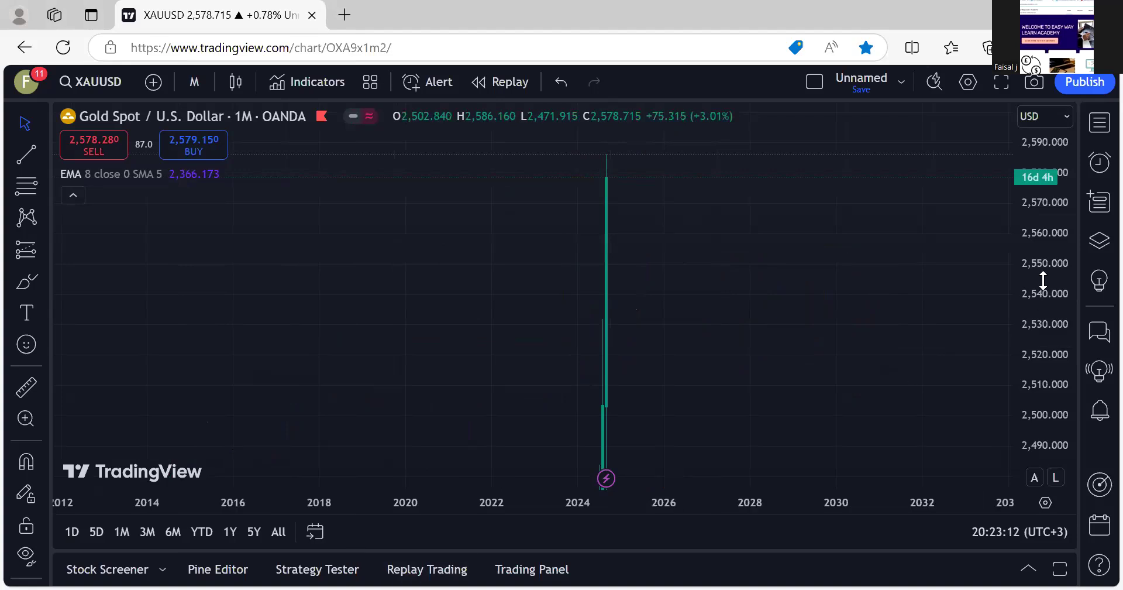
# - Auto-fit the price scale and zoom in so the 2024 monthly candles sit mid-chart
pyautogui.moveTo(1045, 293); pyautogui.dragTo(1029, 412)
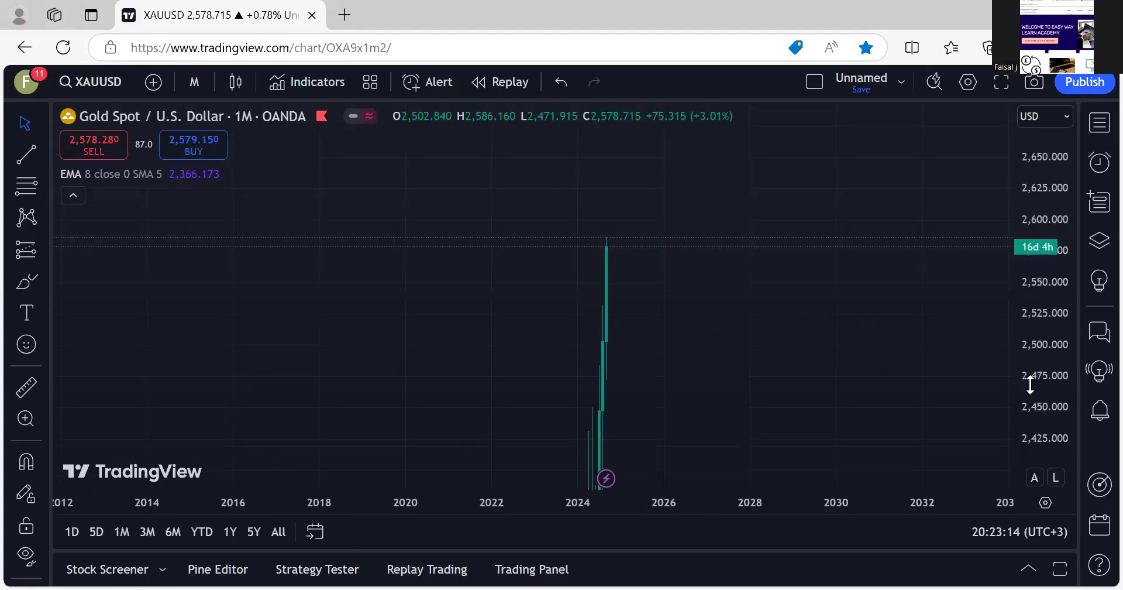
pyautogui.hotkey('alt', 'r')
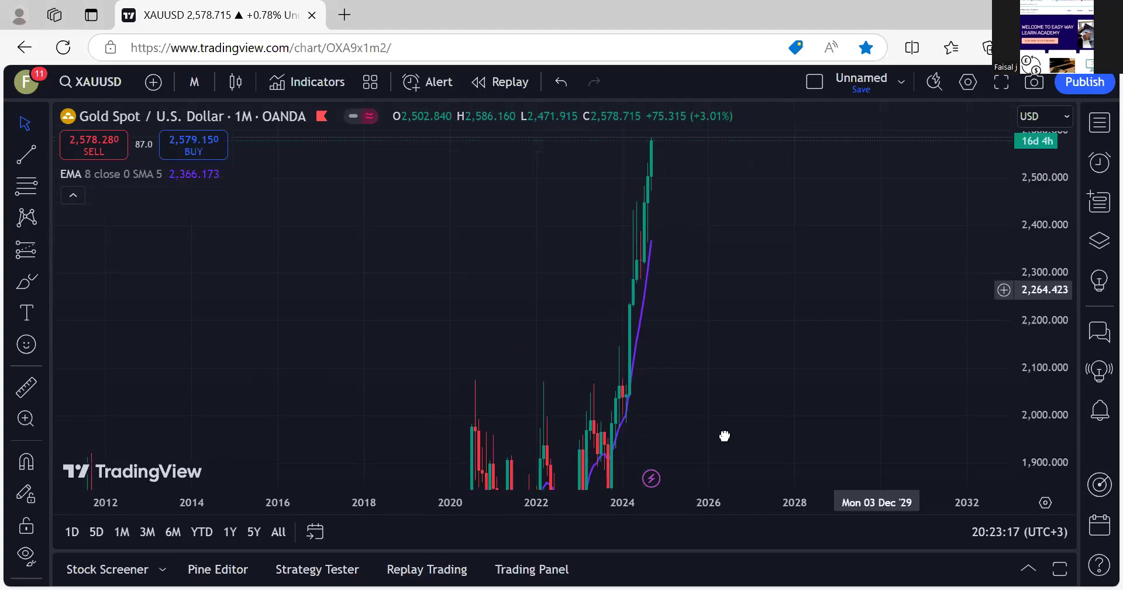
pyautogui.moveTo(660, 450); pyautogui.dragTo(543, 478)
pyautogui.click(512, 451)
pyautogui.click(513, 451)
pyautogui.moveTo(242, 406)
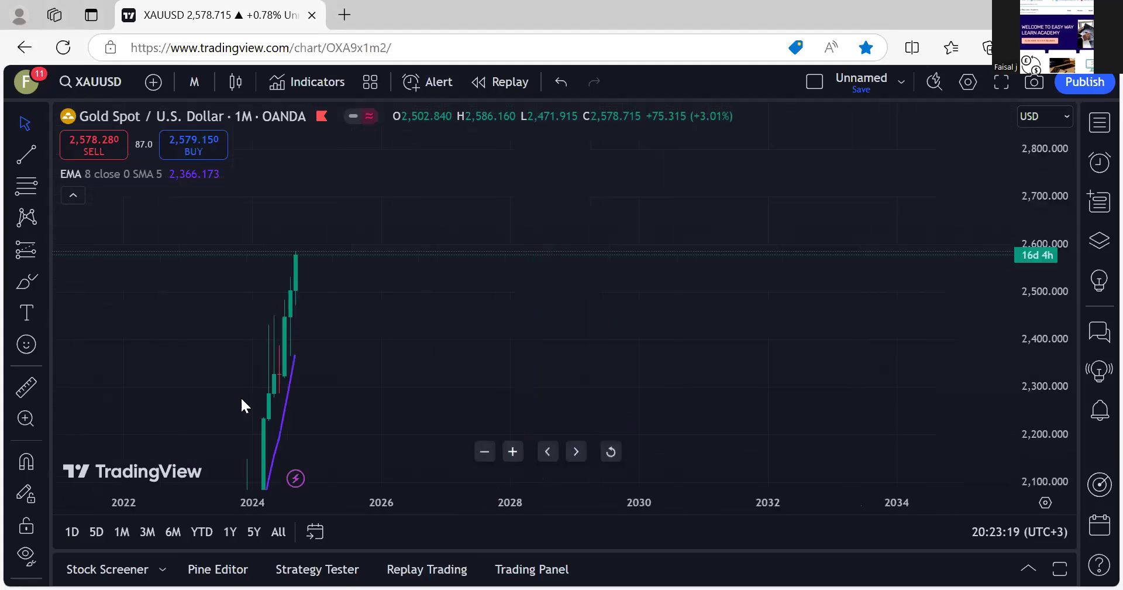
pyautogui.scroll(2, 595, 416)
pyautogui.moveTo(595, 417); pyautogui.dragTo(866, 451)
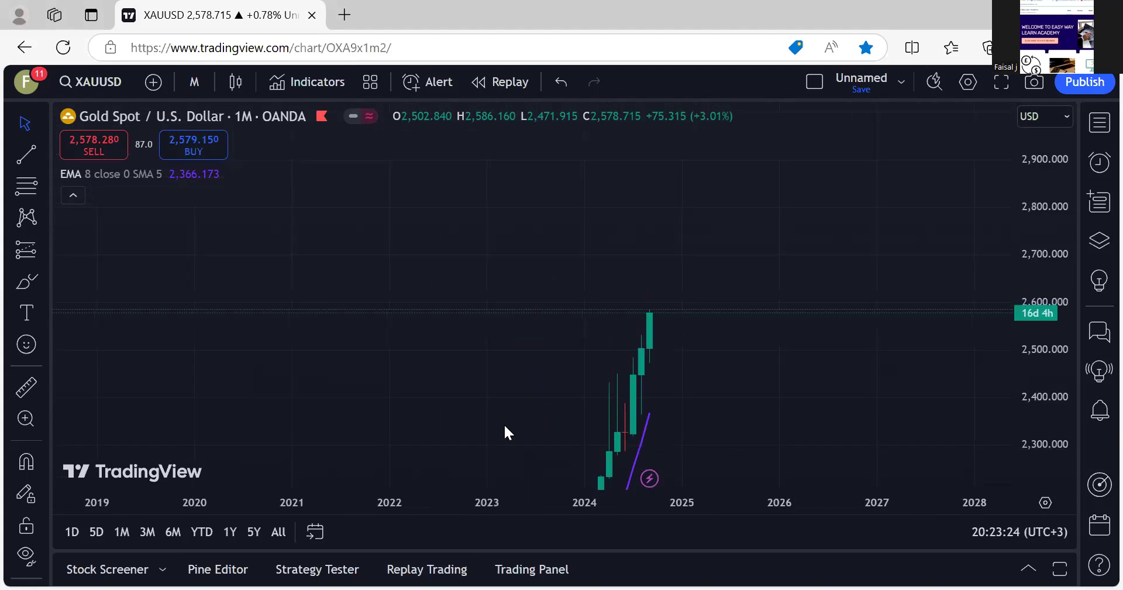
pyautogui.click(507, 451)
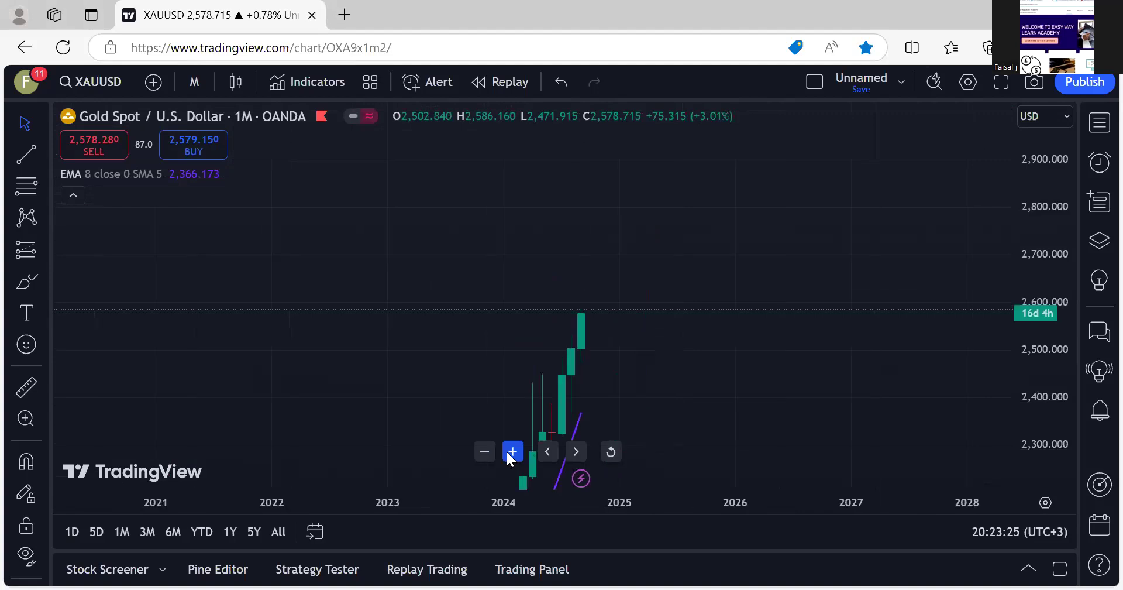
pyautogui.click(506, 452)
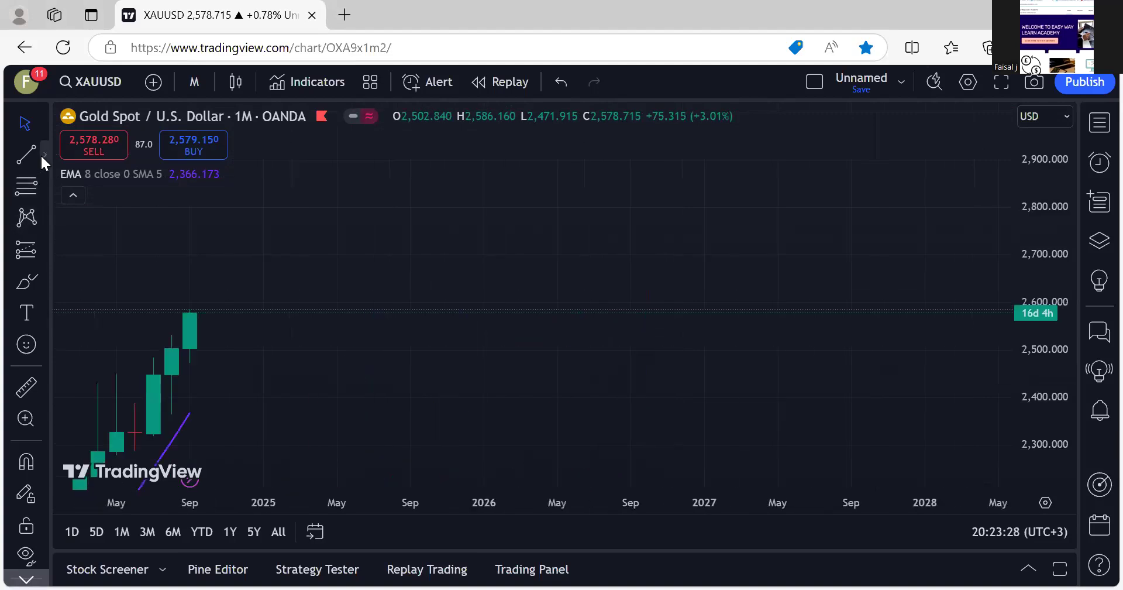
pyautogui.click(40, 153)
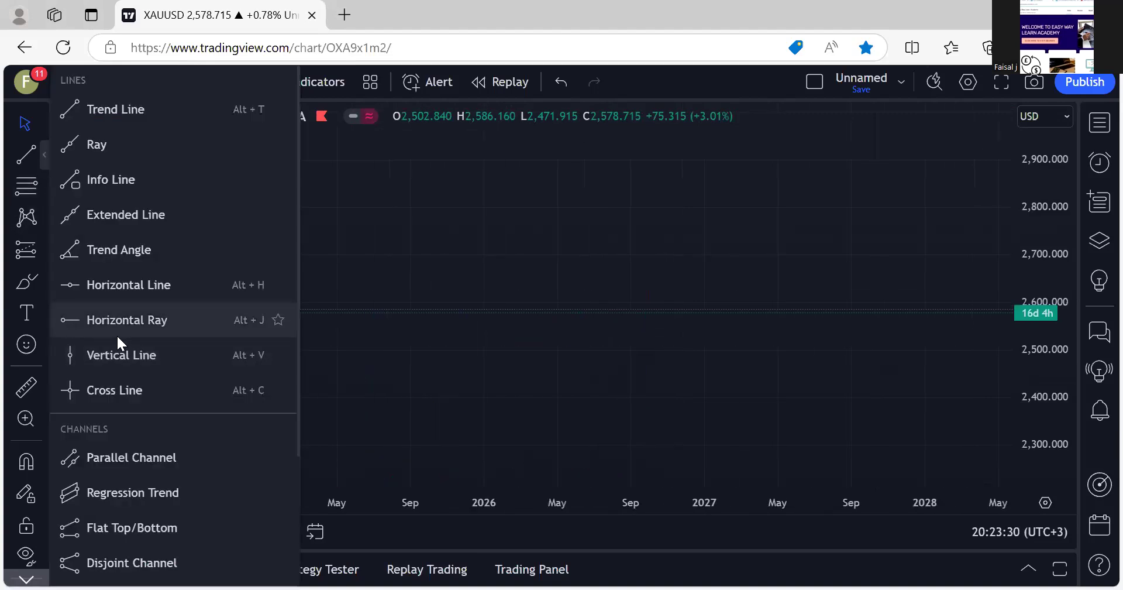
# - Place a horizontal ray at 2,535.775 from the August 2024 monthly candle and review it
pyautogui.click(117, 329)
pyautogui.click(165, 332)
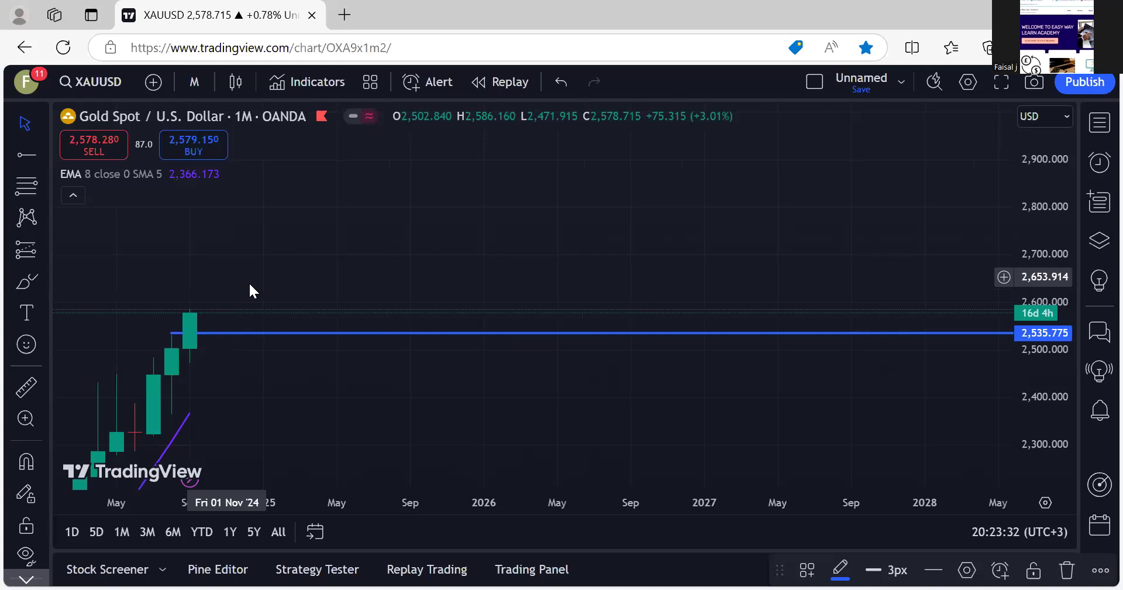
pyautogui.moveTo(375, 279); pyautogui.dragTo(464, 279)
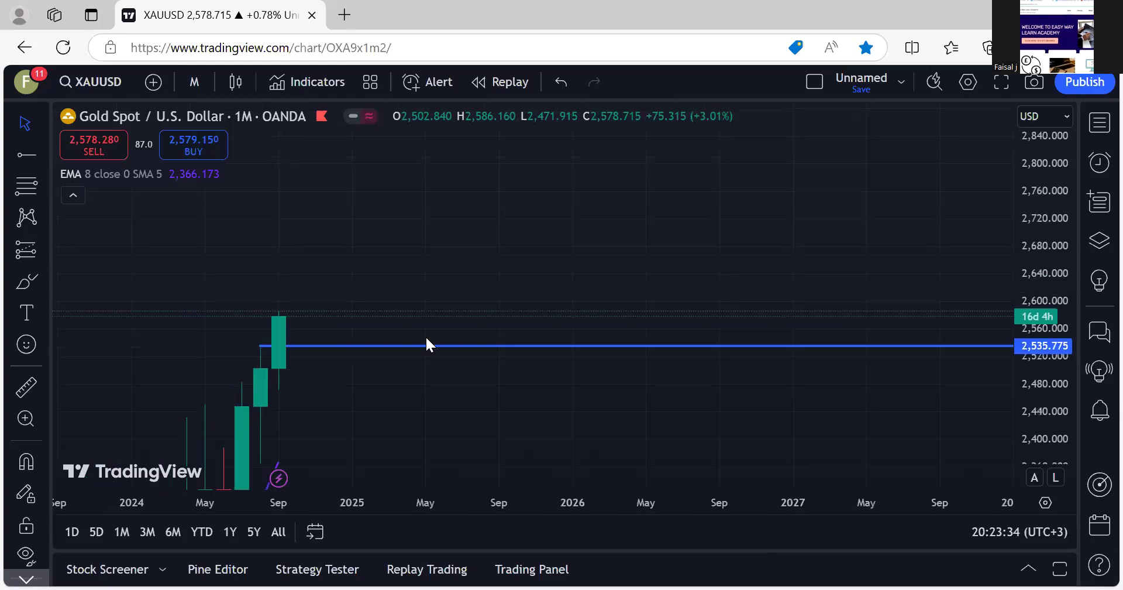
pyautogui.moveTo(567, 327)
pyautogui.mouseDown()
pyautogui.moveTo(670, 191)
pyautogui.moveTo(658, 209)
pyautogui.mouseUp()
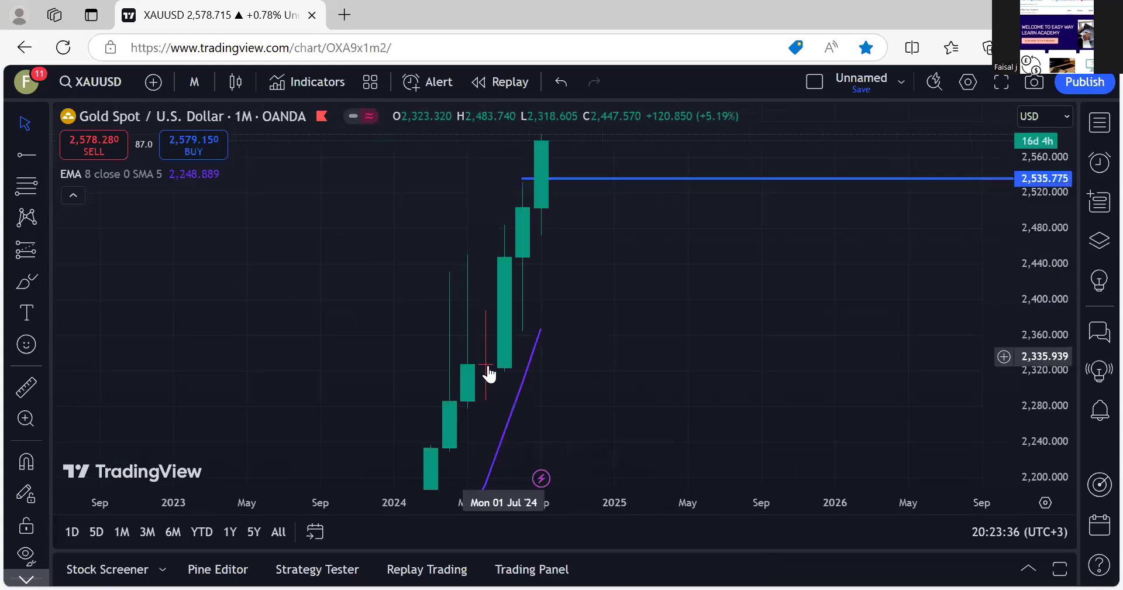
pyautogui.moveTo(564, 421); pyautogui.dragTo(536, 475)
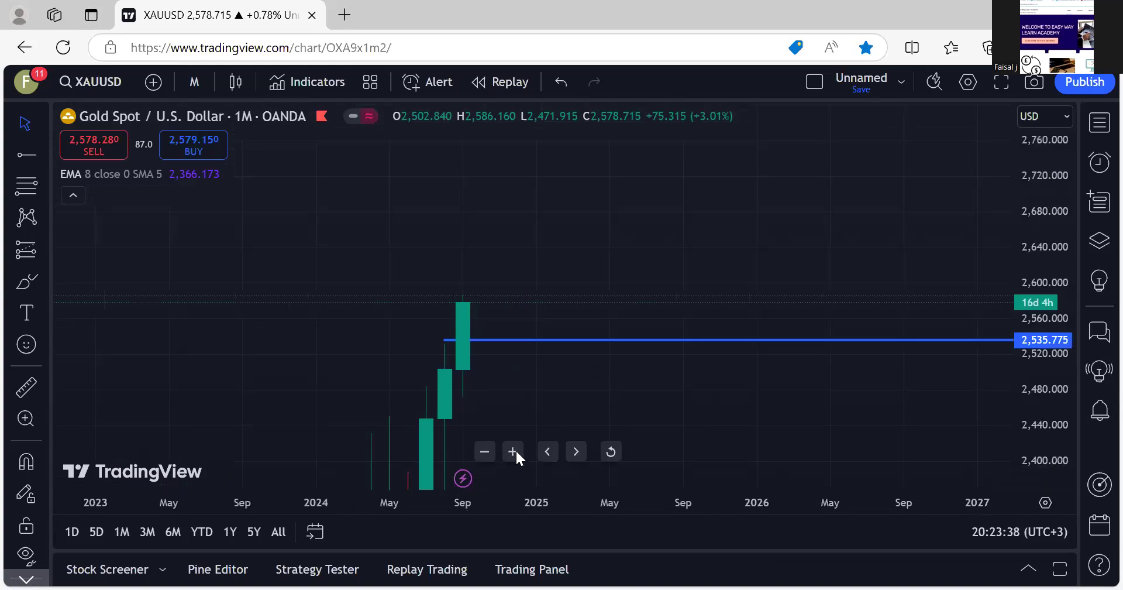
pyautogui.click(515, 451)
pyautogui.click(515, 451)
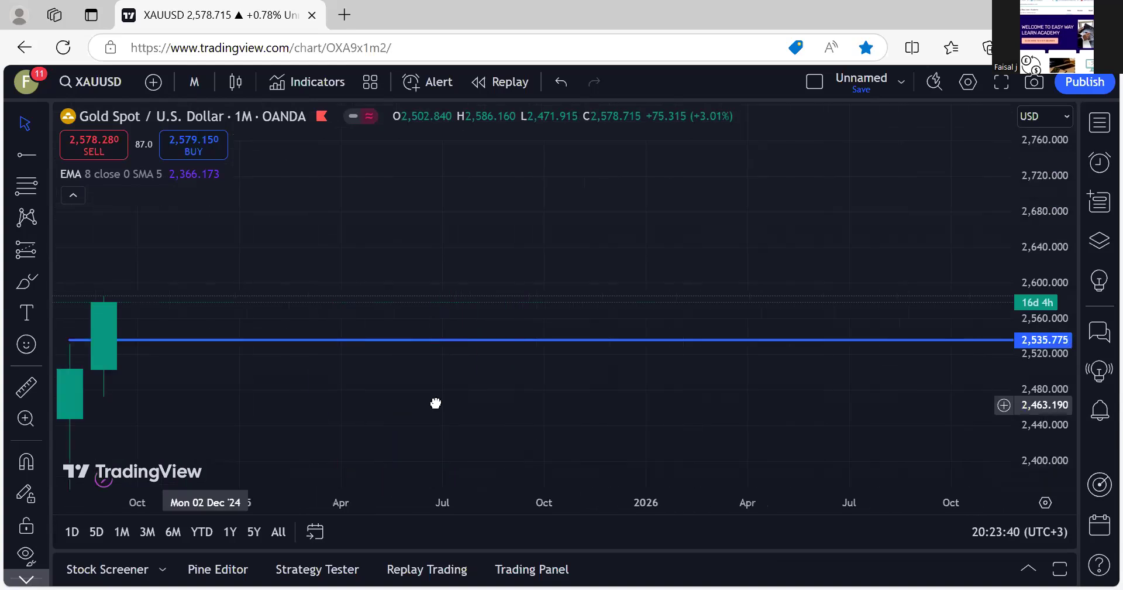
pyautogui.moveTo(220, 403); pyautogui.dragTo(381, 358)
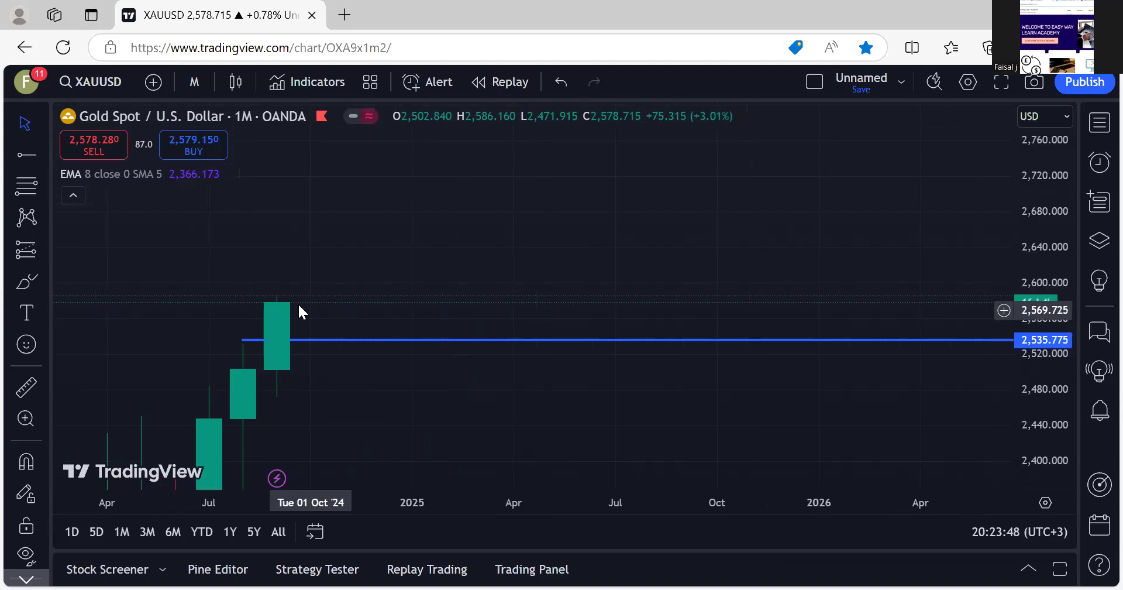
pyautogui.moveTo(376, 433); pyautogui.dragTo(553, 275)
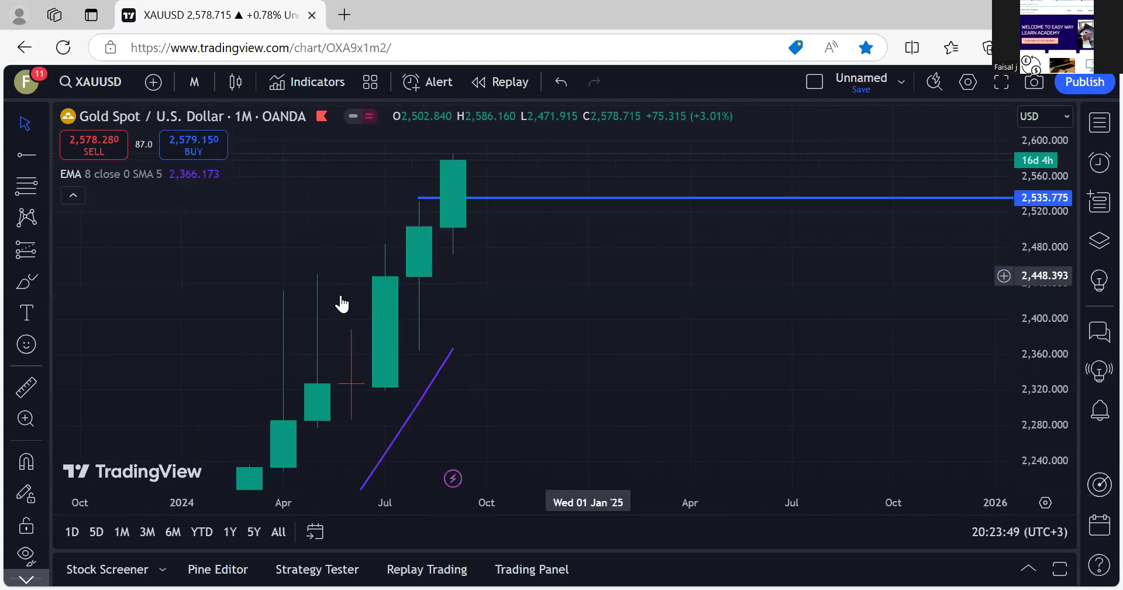
pyautogui.moveTo(489, 264); pyautogui.dragTo(383, 367)
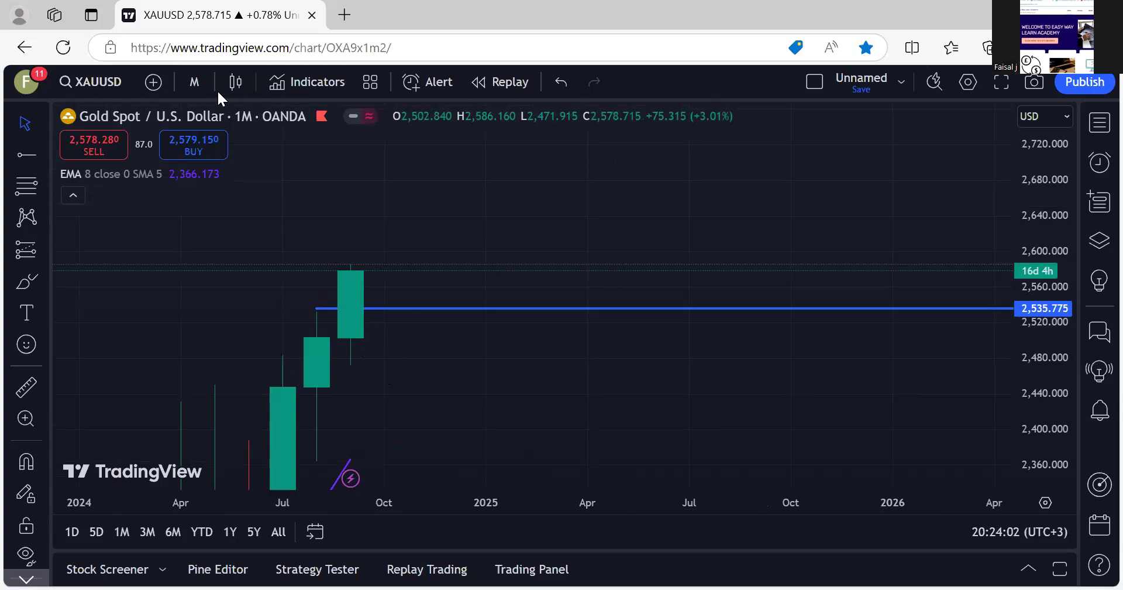
# - Switch the gold chart to the weekly timeframe
pyautogui.click(195, 82)
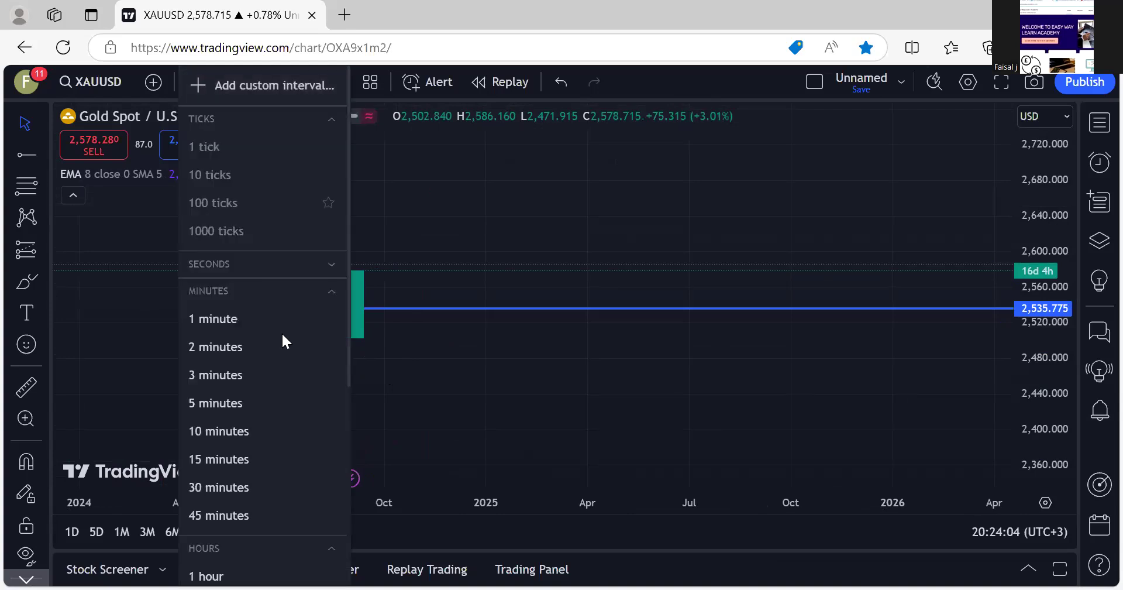
pyautogui.scroll(-2, 233, 521)
pyautogui.scroll(1, 234, 522)
pyautogui.scroll(-1, 233, 528)
pyautogui.scroll(-3, 231, 515)
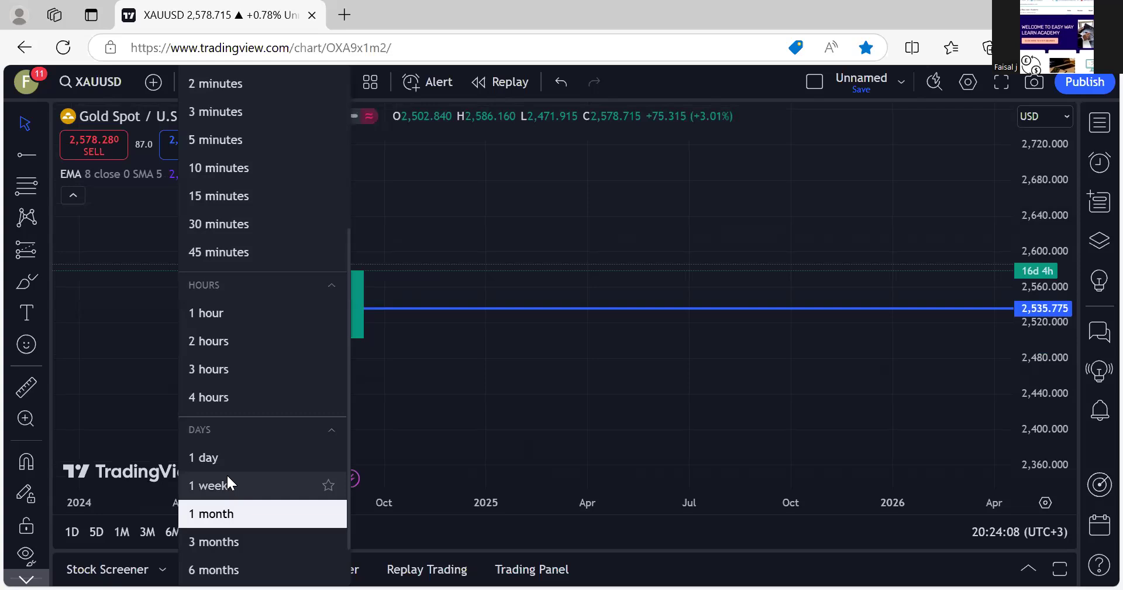
pyautogui.click(227, 483)
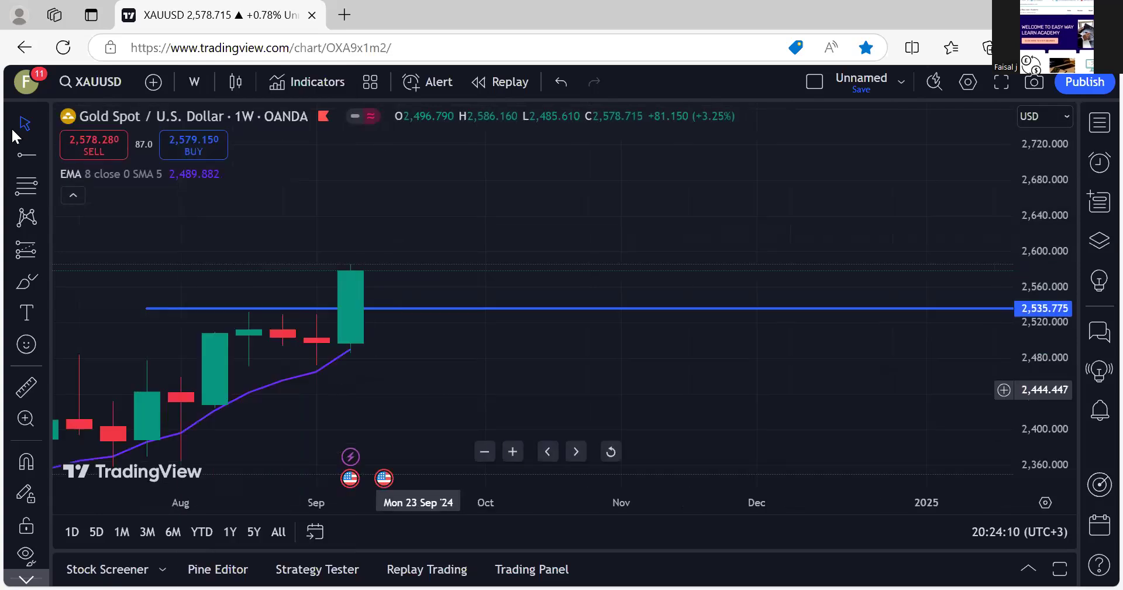
# - Add a horizontal ray at 2,588.467 near the weekly high
pyautogui.click(351, 256)
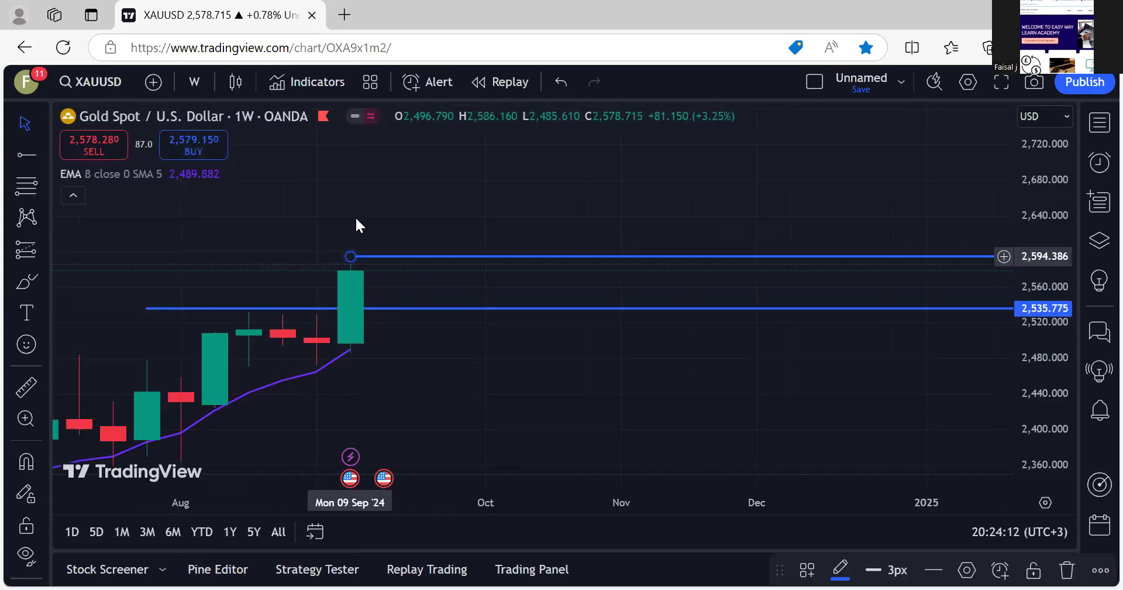
pyautogui.moveTo(389, 254); pyautogui.dragTo(368, 262)
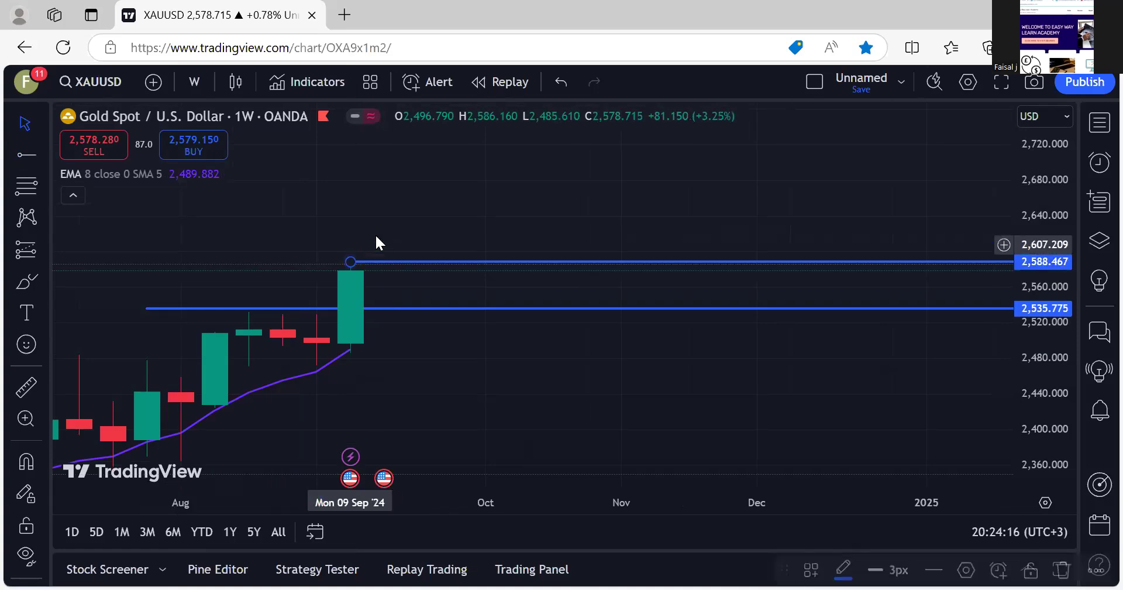
pyautogui.moveTo(1068, 424); pyautogui.dragTo(1063, 376)
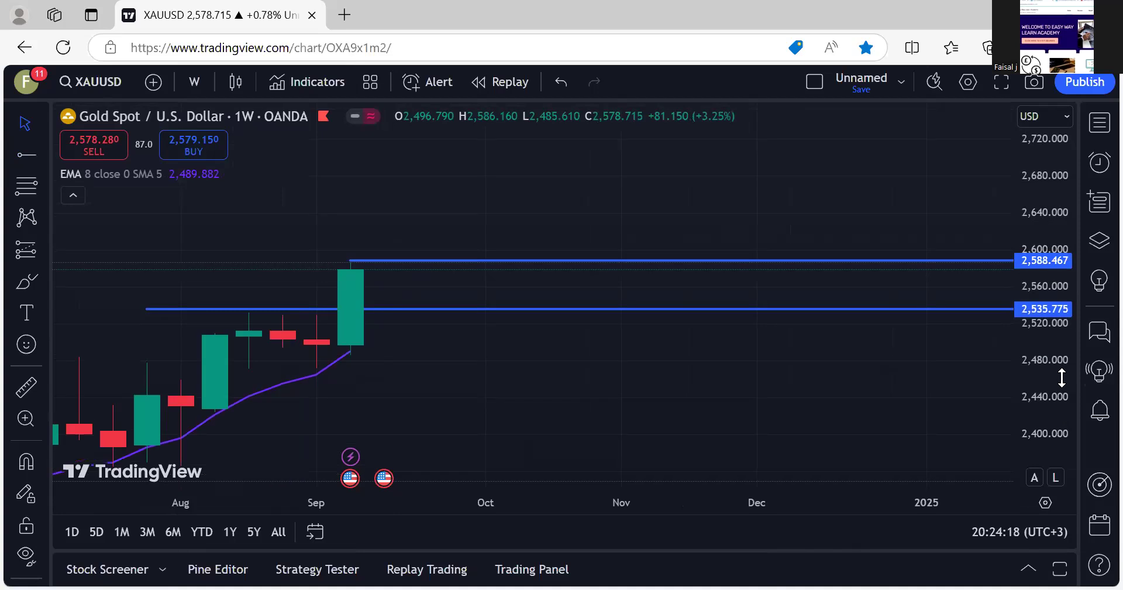
pyautogui.moveTo(560, 283)
pyautogui.mouseDown()
pyautogui.moveTo(651, 332)
pyautogui.moveTo(746, 290)
pyautogui.mouseUp()
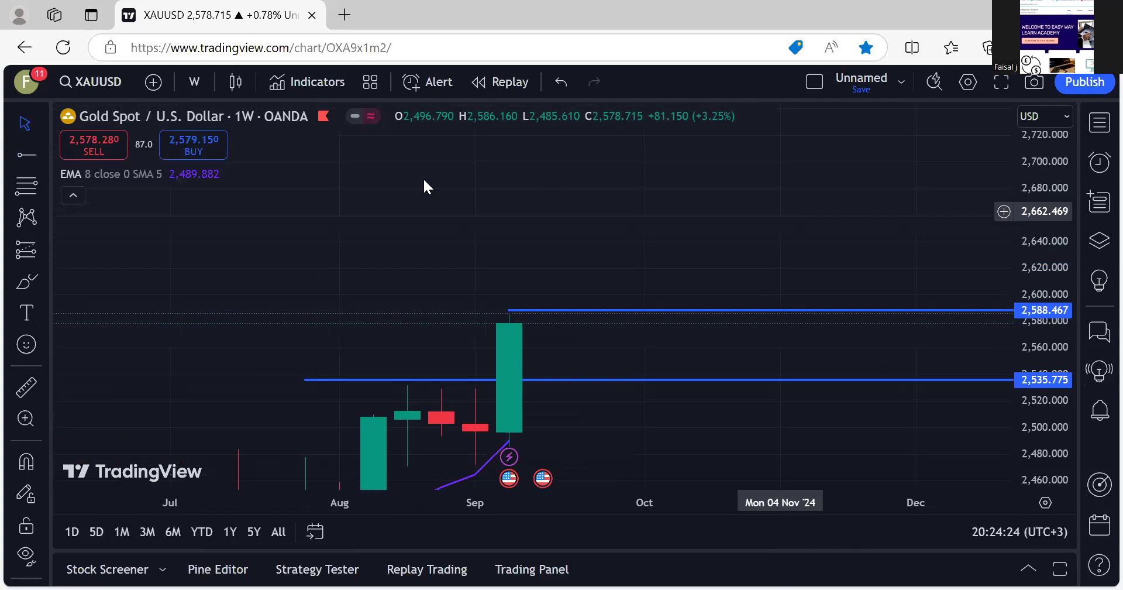
# - Add another horizontal ray near 2,686 and raise it to 2,697.484
pyautogui.click(26, 155)
pyautogui.click(408, 179)
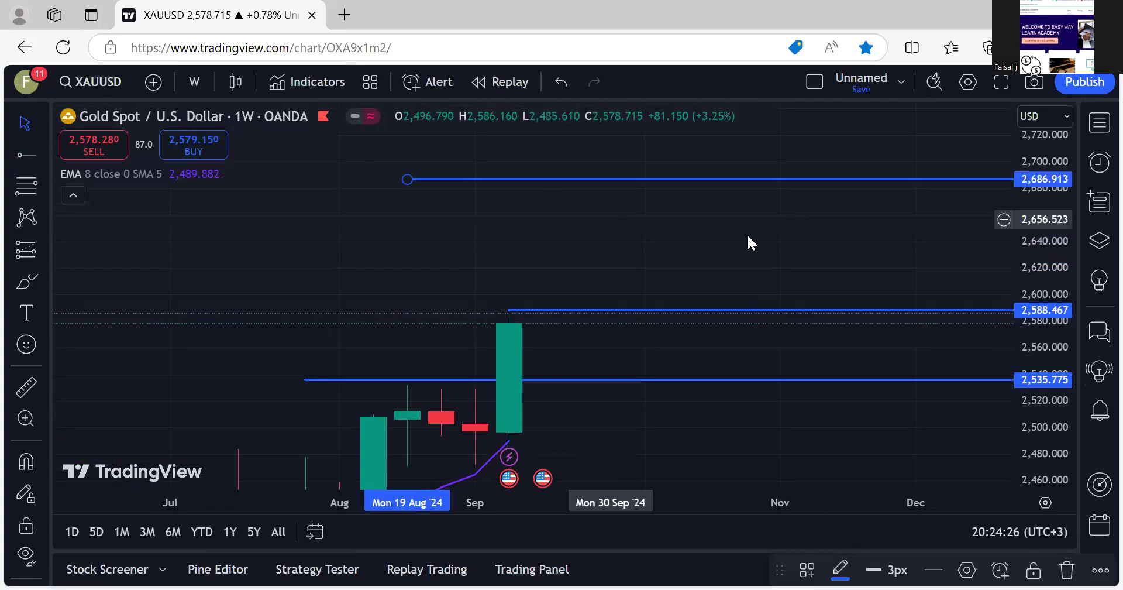
pyautogui.click(748, 237)
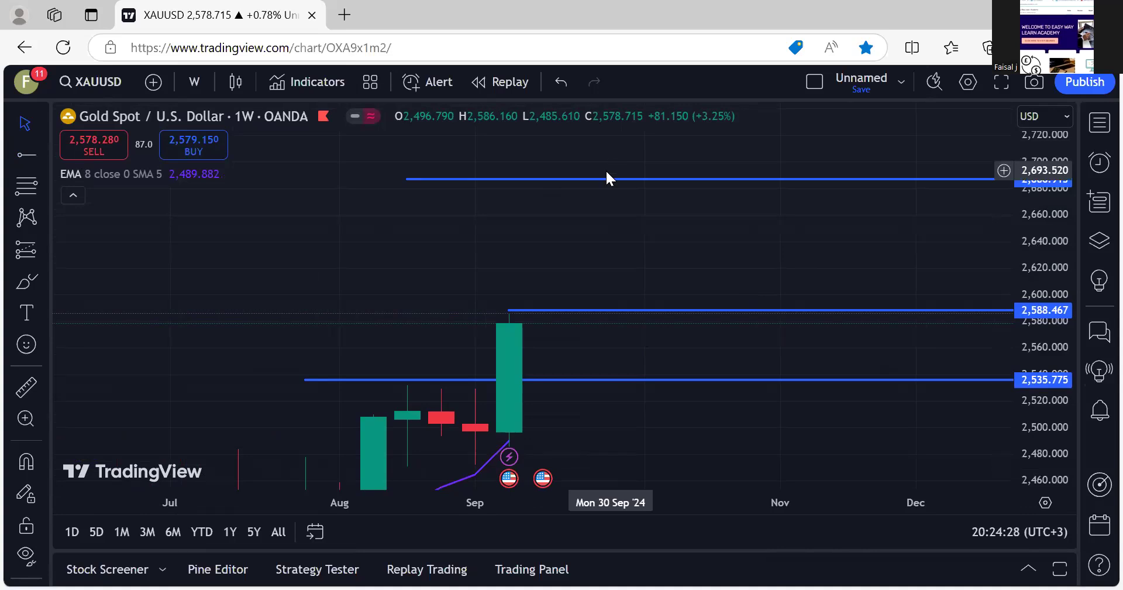
pyautogui.click(592, 178)
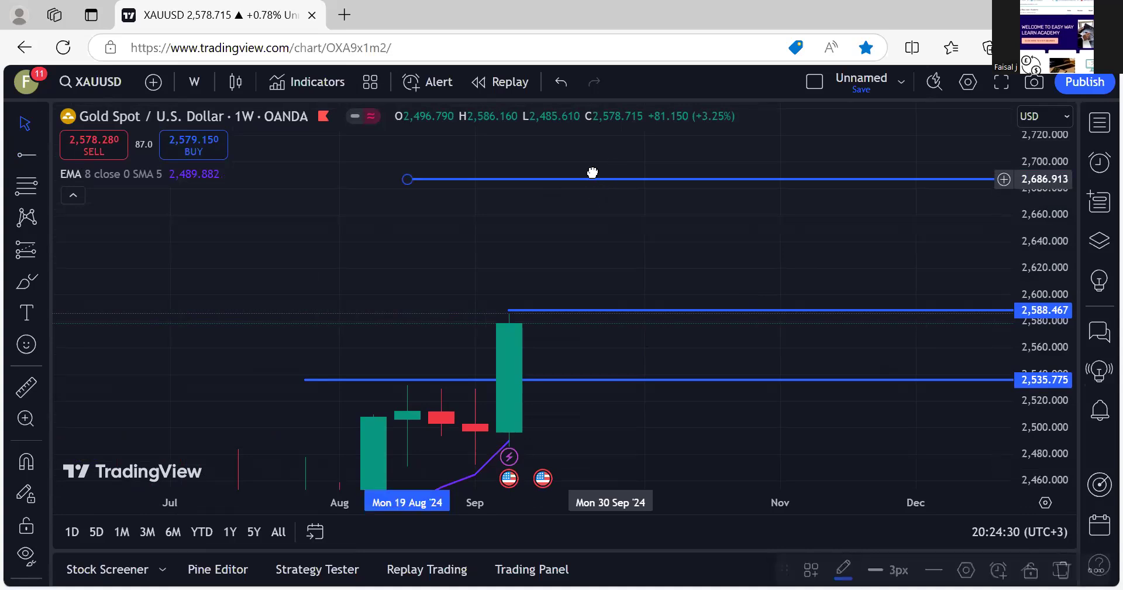
pyautogui.moveTo(593, 173); pyautogui.dragTo(593, 165)
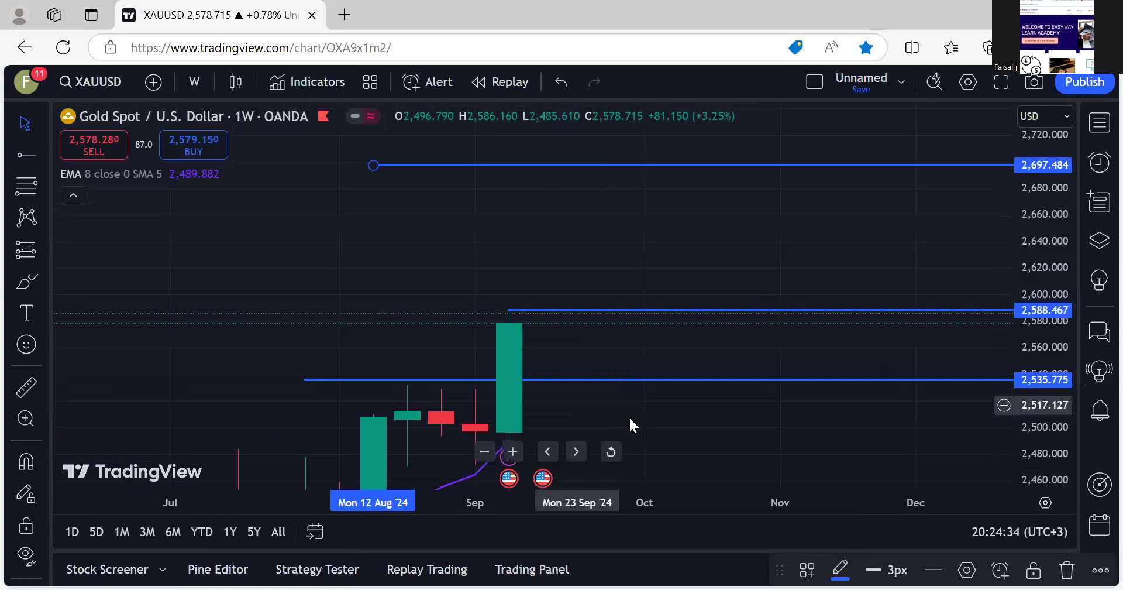
pyautogui.moveTo(587, 345); pyautogui.dragTo(538, 271)
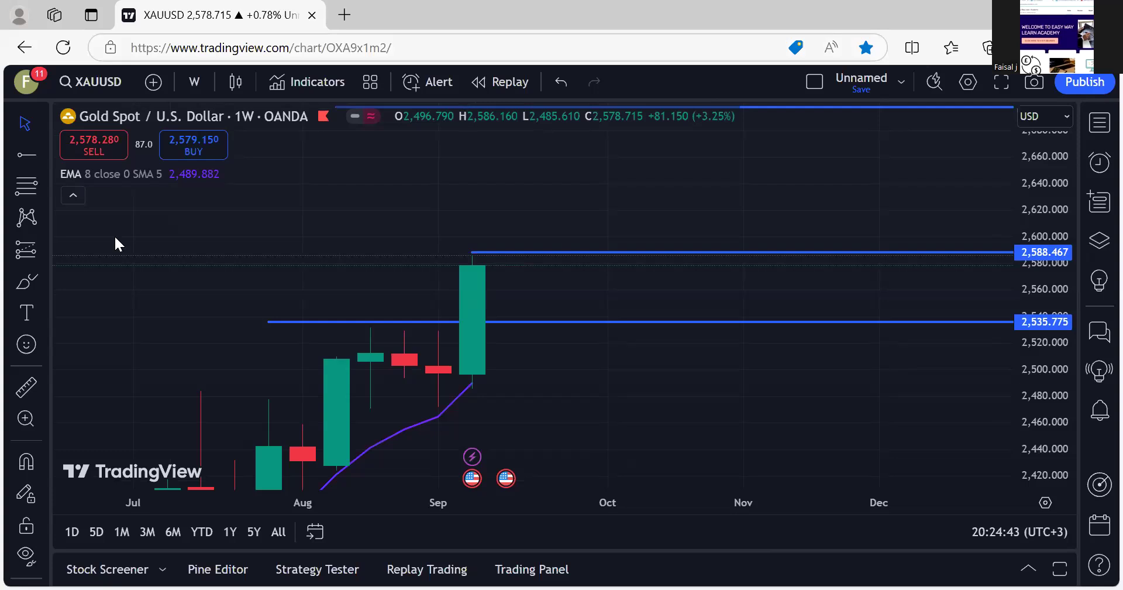
# - Box the late-August candles in yellow, undo the box, and bring up the timeframe list
pyautogui.moveTo(353, 321)
pyautogui.mouseDown()
pyautogui.moveTo(476, 402)
pyautogui.moveTo(521, 245)
pyautogui.mouseUp()
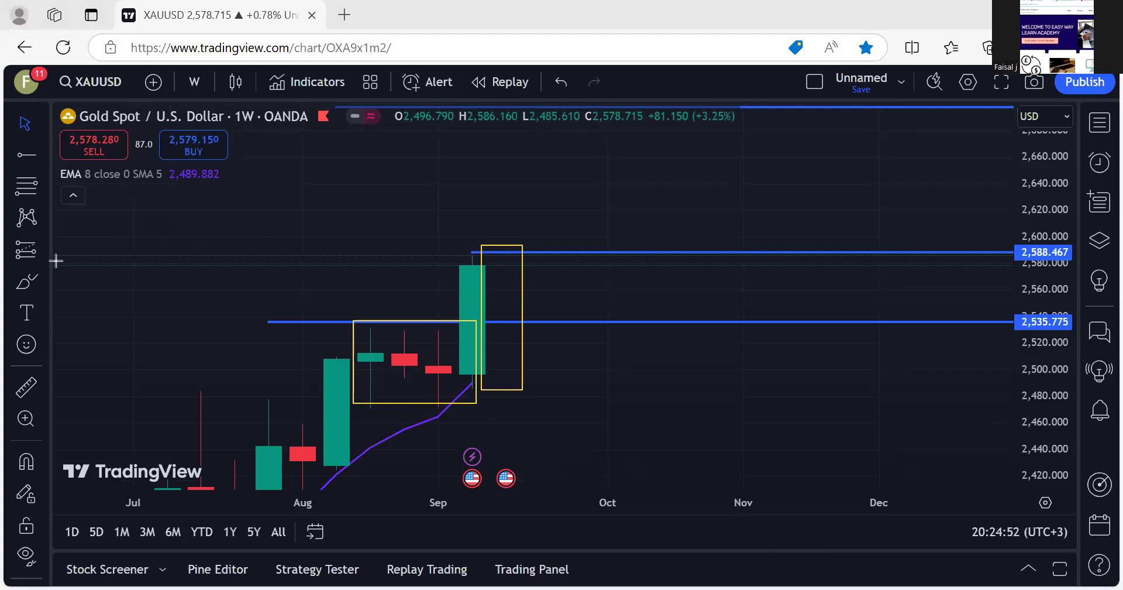
pyautogui.hotkey('ctrl', 'z')
pyautogui.hotkey('ctrl', 'z')
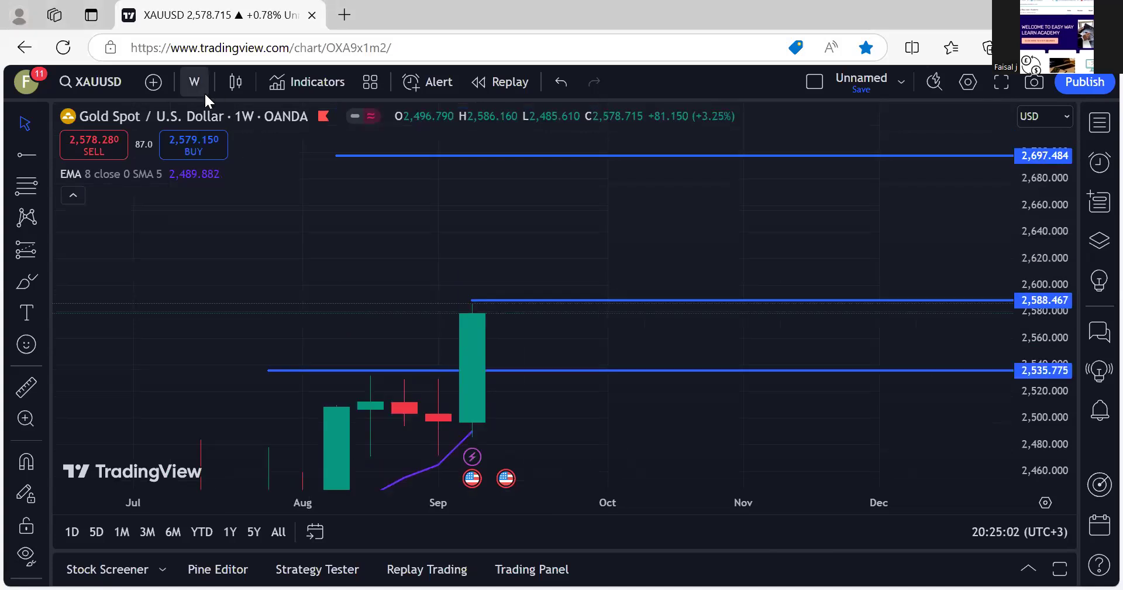
pyautogui.click(205, 92)
pyautogui.scroll(-3, 251, 373)
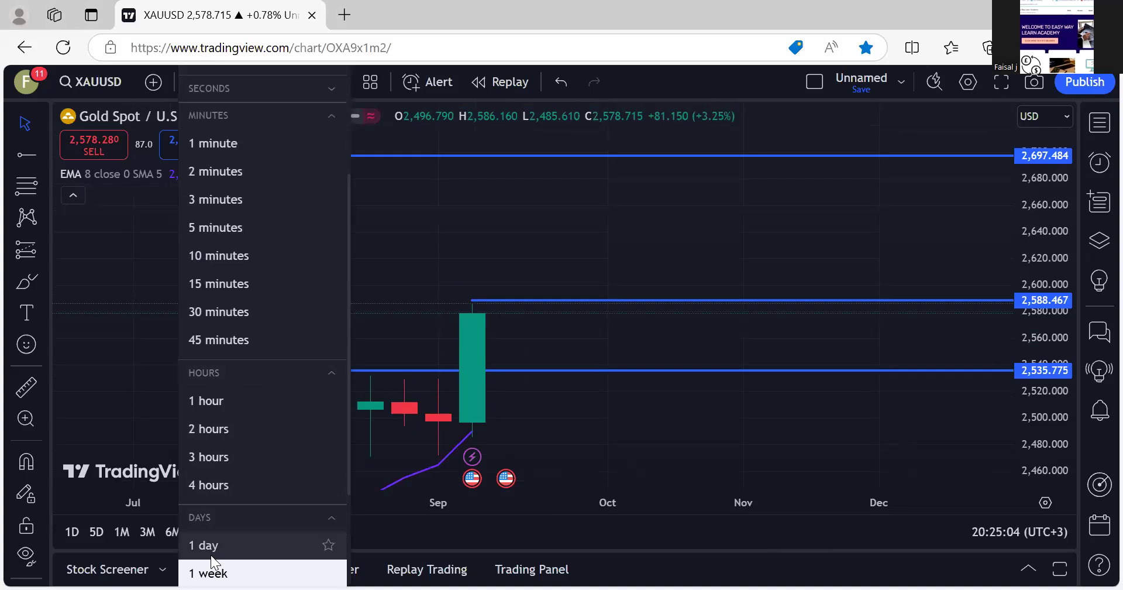
# - Switch to daily candles and lower the support ray from 2,535.775 to 2,533.177
pyautogui.click(212, 554)
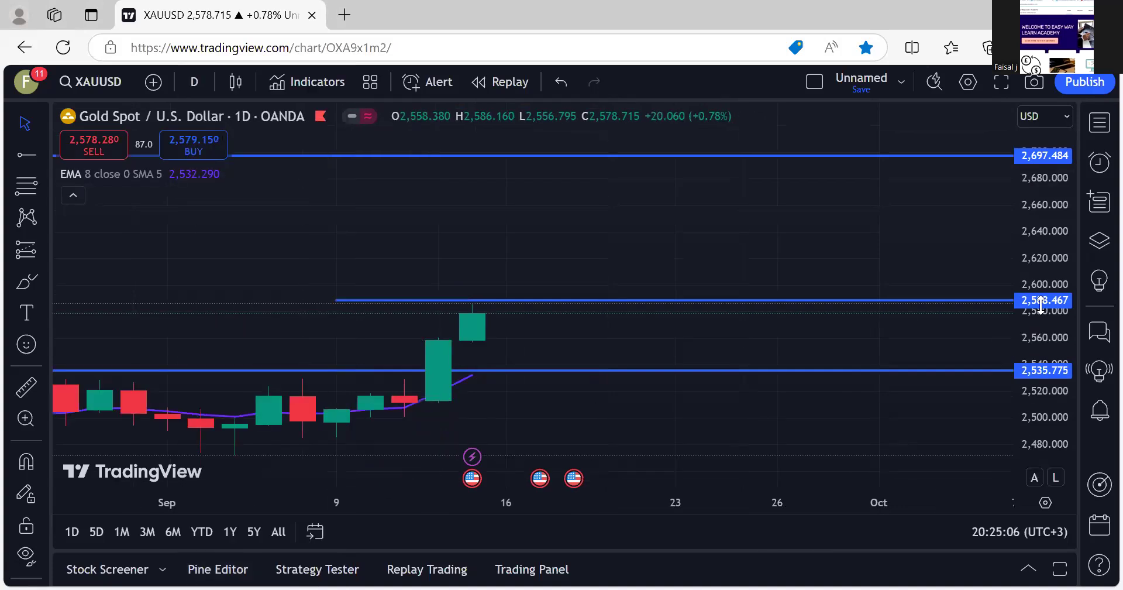
pyautogui.moveTo(1040, 304); pyautogui.dragTo(471, 462)
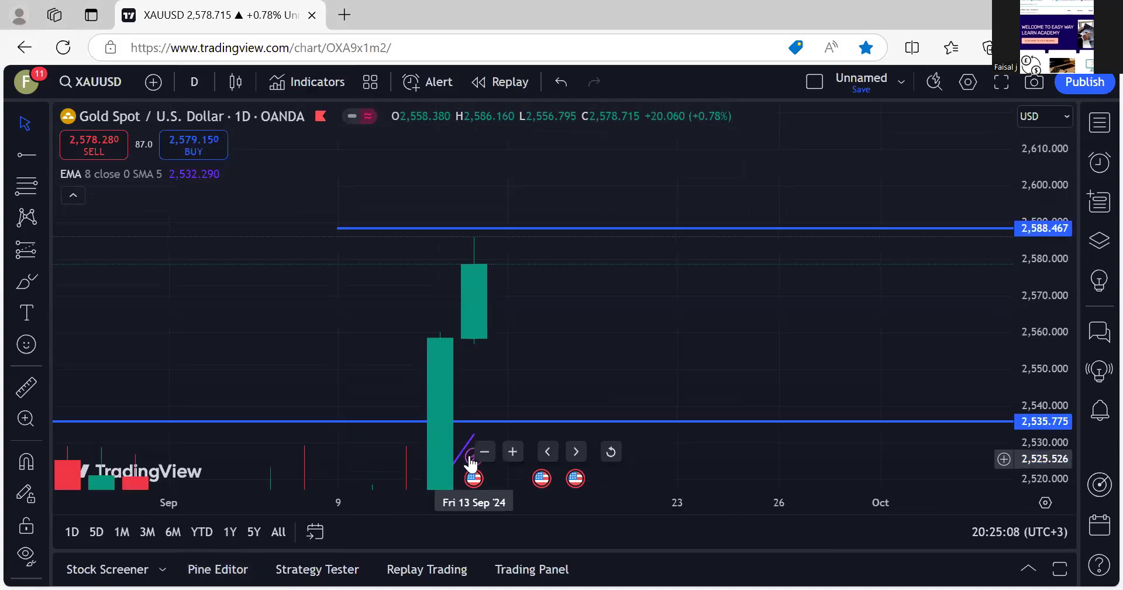
pyautogui.click(484, 451)
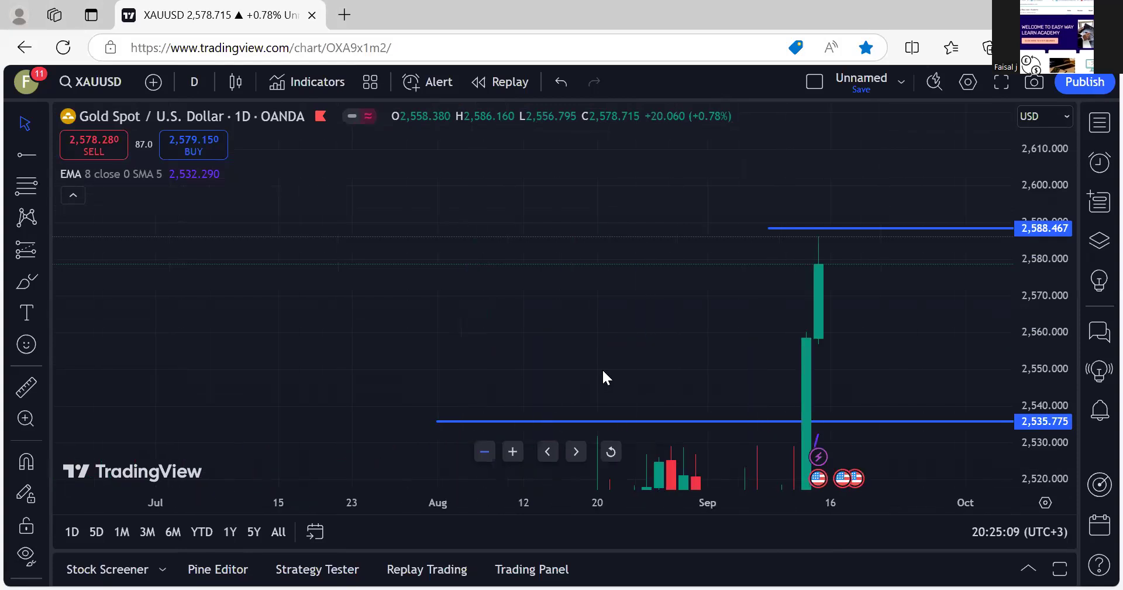
pyautogui.moveTo(608, 366); pyautogui.dragTo(517, 249)
pyautogui.moveTo(556, 304); pyautogui.dragTo(535, 315)
pyautogui.moveTo(570, 233); pyautogui.dragTo(395, 279)
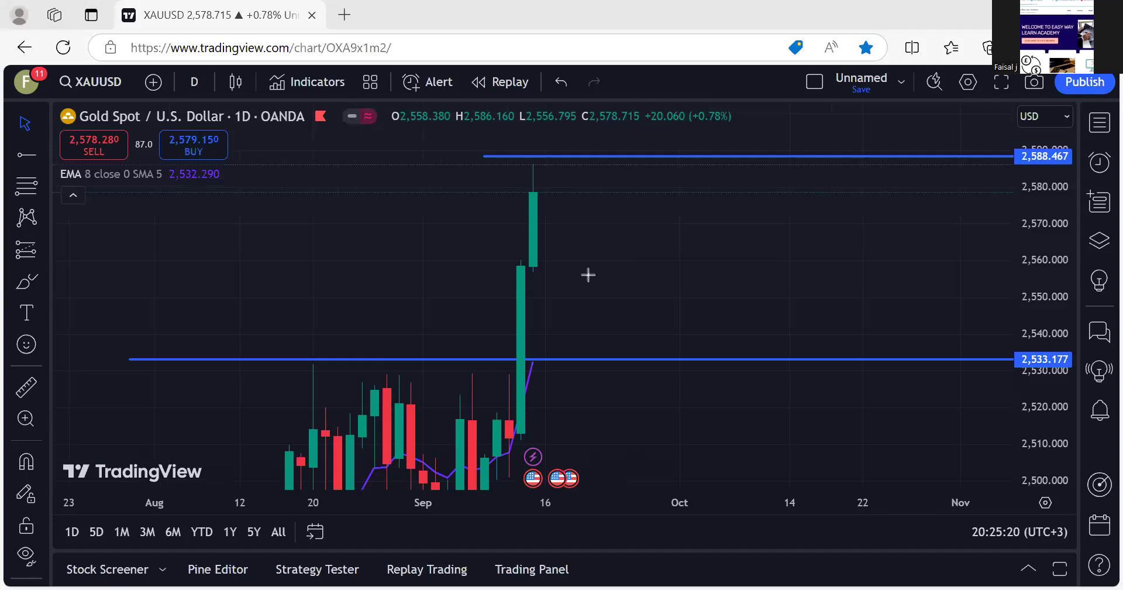
pyautogui.moveTo(551, 195); pyautogui.dragTo(598, 348)
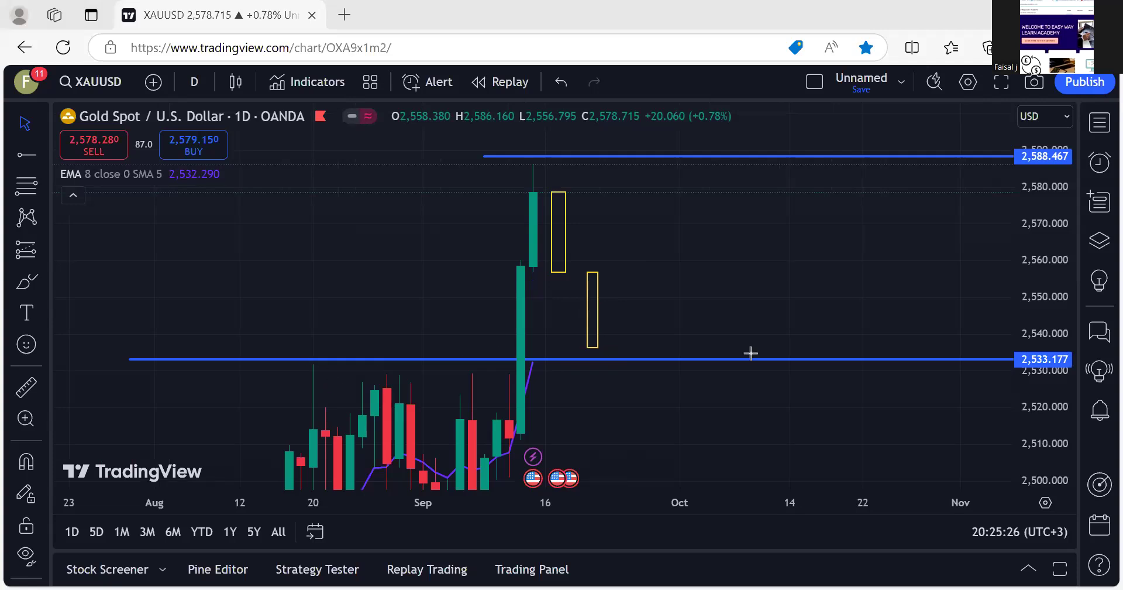
pyautogui.moveTo(307, 356); pyautogui.dragTo(787, 358)
pyautogui.moveTo(664, 356)
pyautogui.mouseDown()
pyautogui.moveTo(669, 231)
pyautogui.moveTo(695, 201)
pyautogui.moveTo(707, 55)
pyautogui.mouseUp()
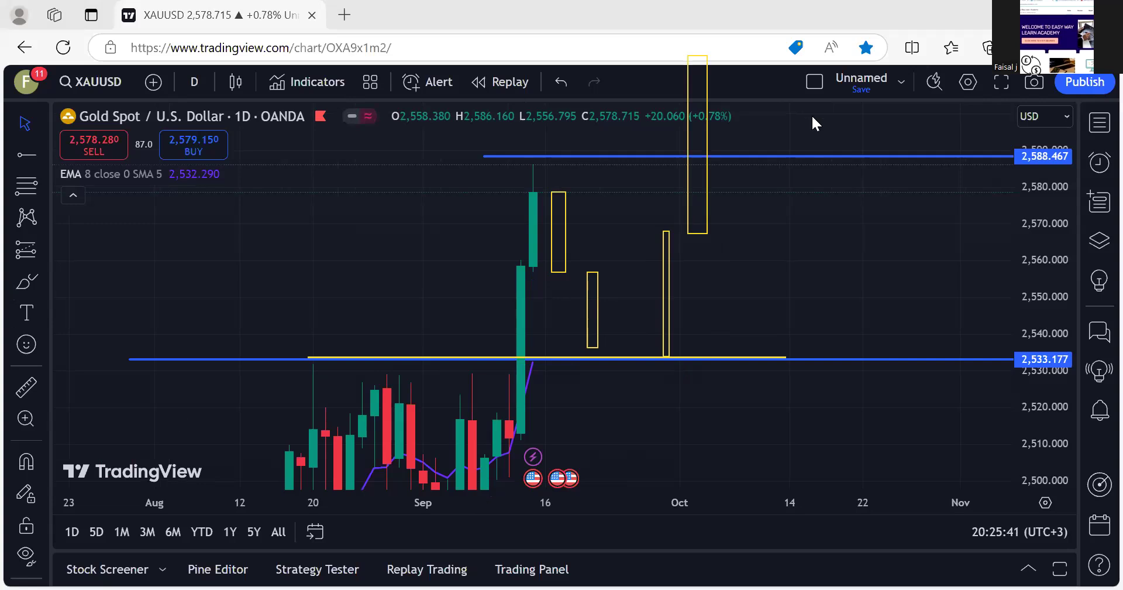
pyautogui.click(592, 310)
pyautogui.moveTo(626, 191)
pyautogui.mouseDown()
pyautogui.moveTo(707, 173)
pyautogui.moveTo(672, 304)
pyautogui.mouseUp()
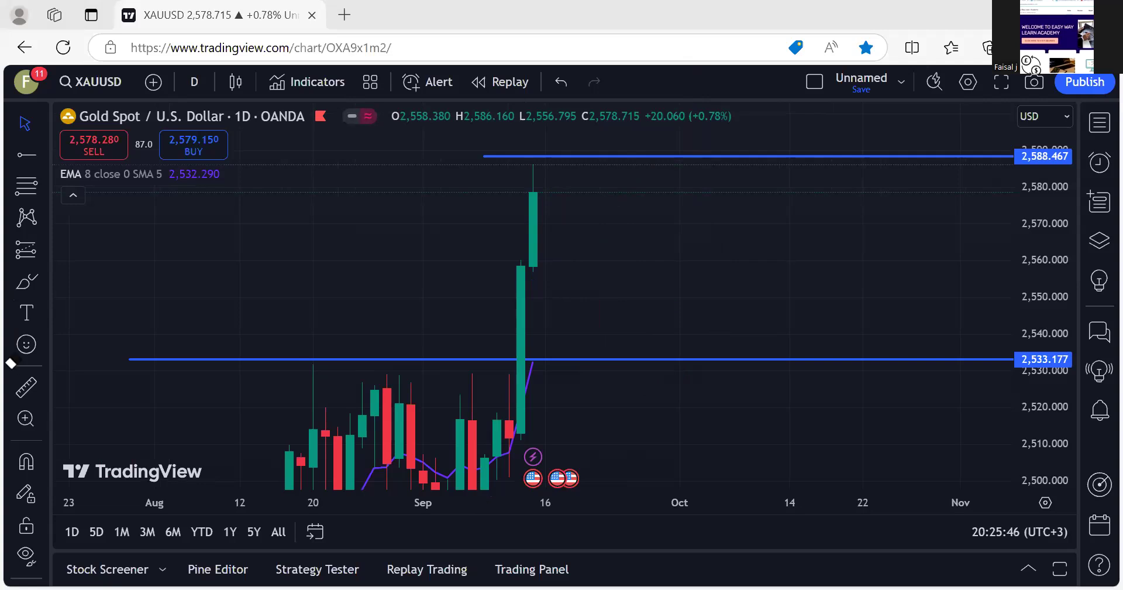
pyautogui.moveTo(555, 191); pyautogui.dragTo(563, 256)
pyautogui.moveTo(594, 261); pyautogui.dragTo(607, 106)
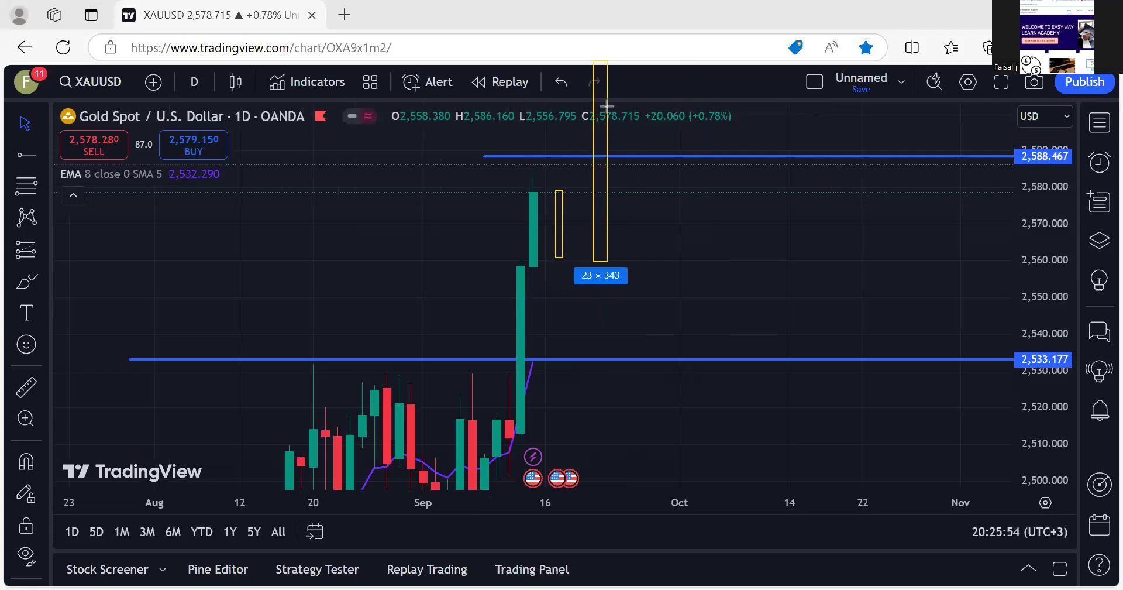
pyautogui.moveTo(606, 106); pyautogui.dragTo(606, 61)
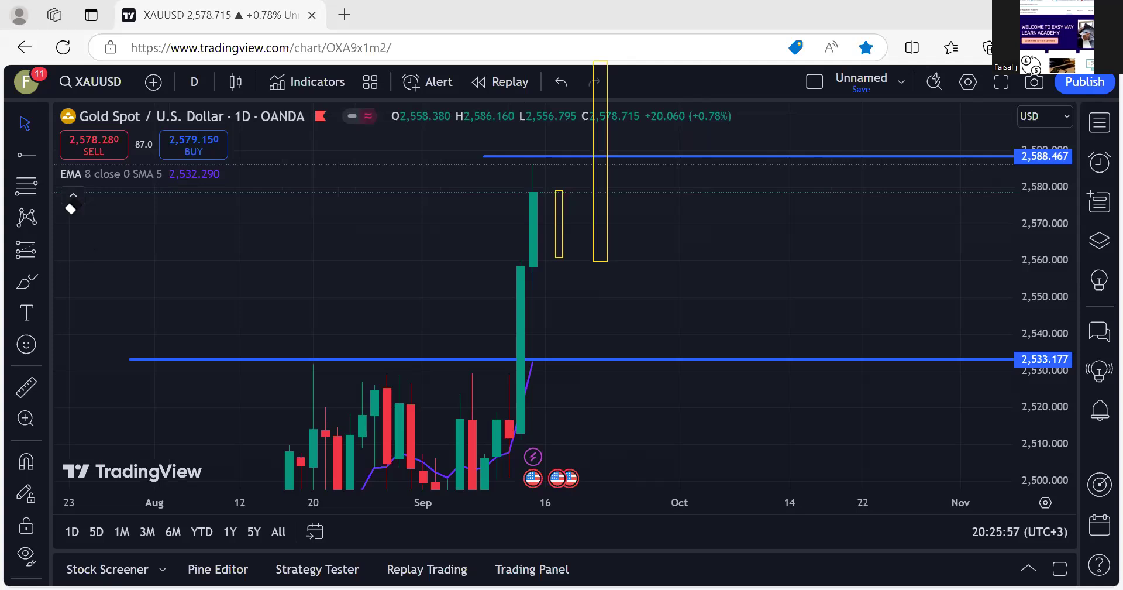
pyautogui.moveTo(517, 284); pyautogui.dragTo(729, 267)
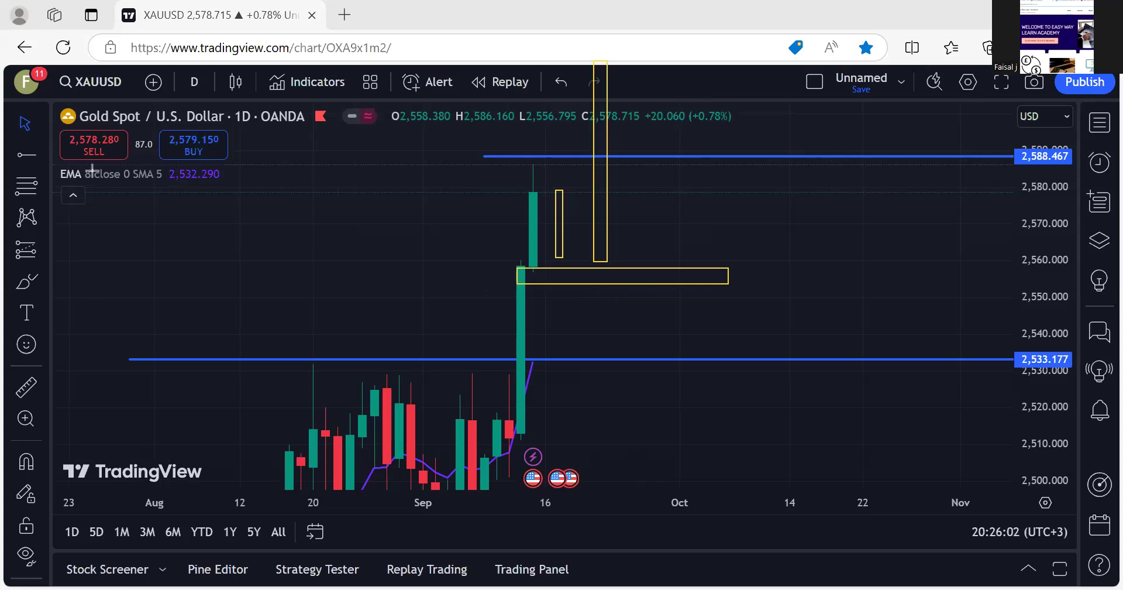
pyautogui.hotkey('ctrl', 'z')
pyautogui.hotkey('ctrl', 'z')
pyautogui.hotkey('ctrl', 'z')
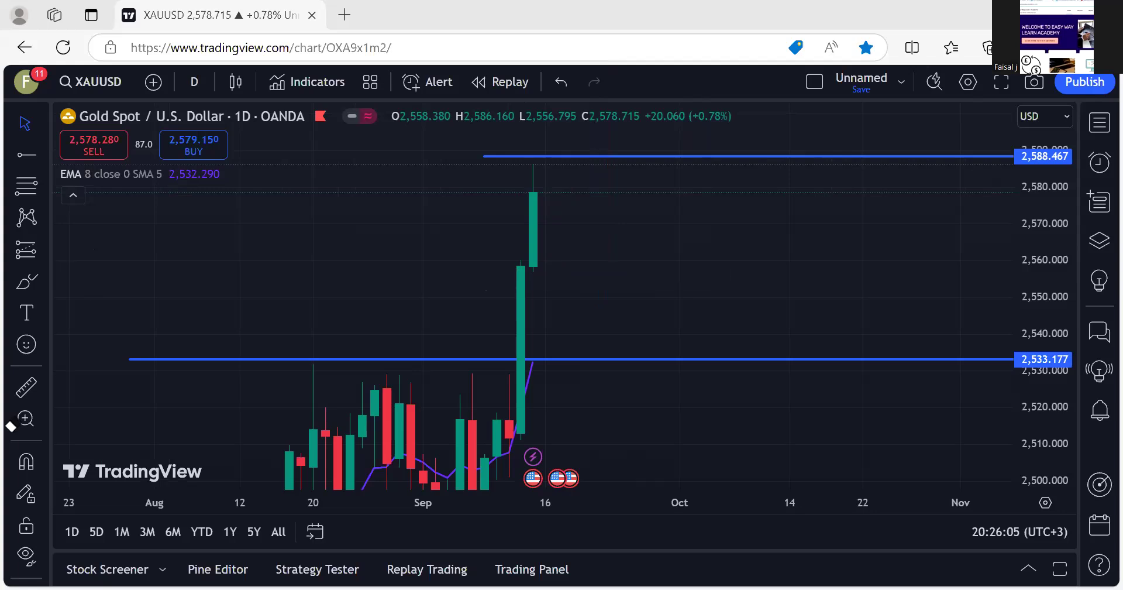
pyautogui.click(193, 88)
pyautogui.scroll(-3, 221, 404)
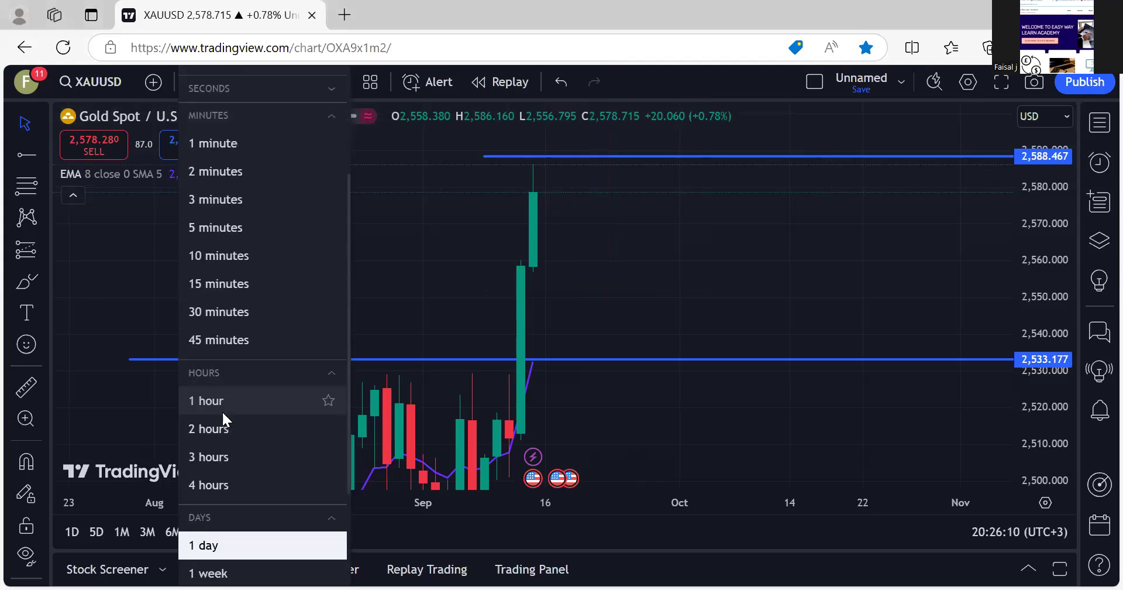
pyautogui.click(226, 483)
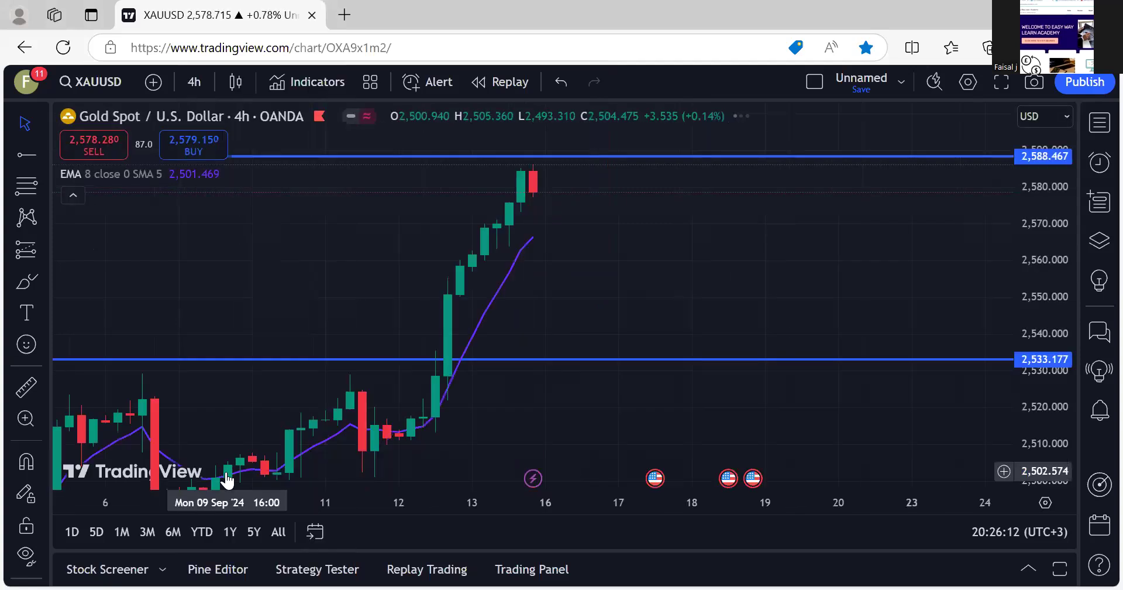
pyautogui.moveTo(1052, 420); pyautogui.dragTo(1052, 345)
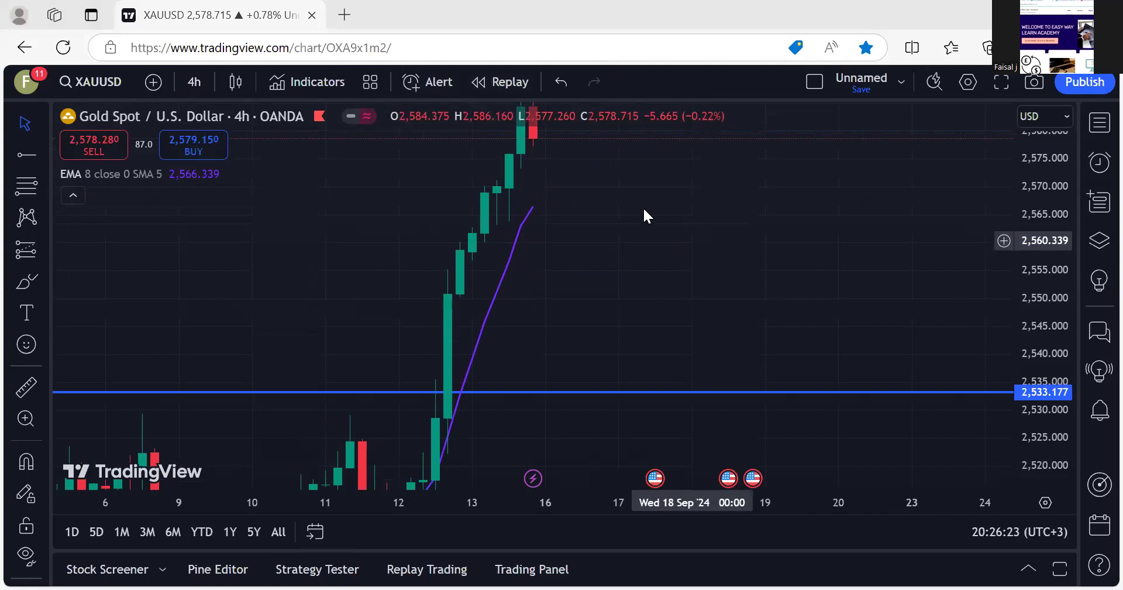
pyautogui.moveTo(682, 184); pyautogui.dragTo(744, 249)
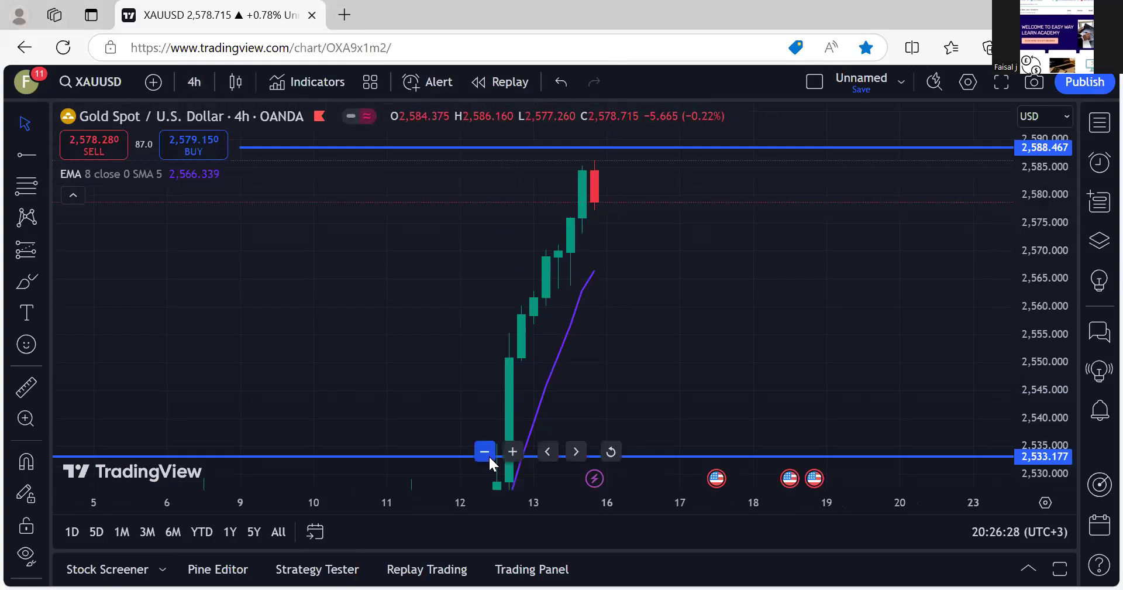
pyautogui.click(489, 456)
pyautogui.click(489, 455)
pyautogui.click(489, 455)
pyautogui.scroll(-2, 612, 393)
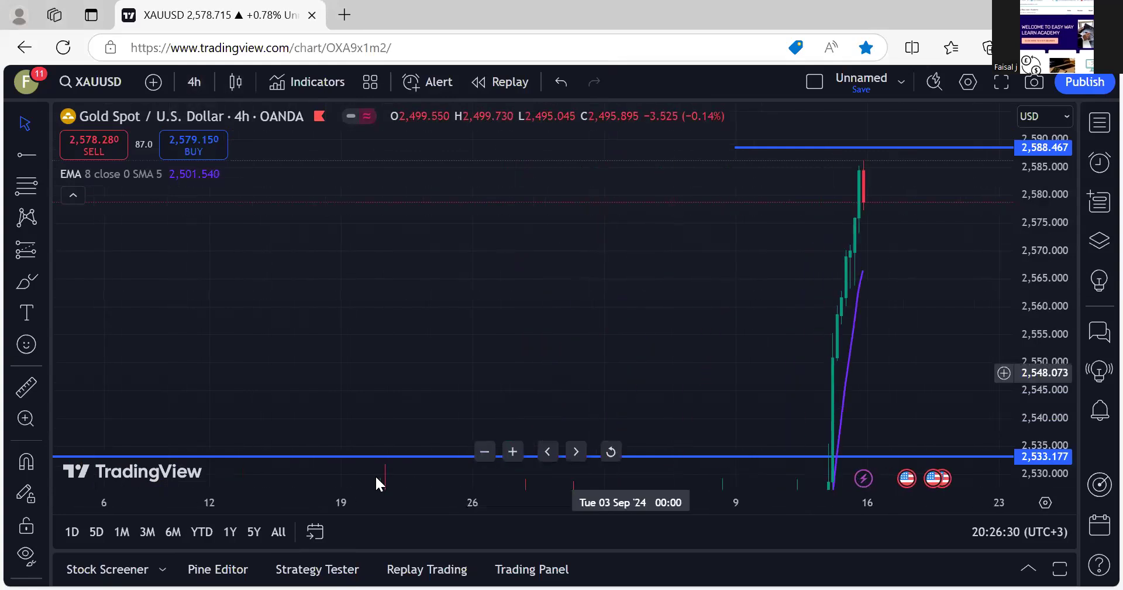
pyautogui.click(513, 452)
pyautogui.click(513, 452)
pyautogui.click(512, 451)
pyautogui.click(513, 452)
pyautogui.click(190, 82)
pyautogui.scroll(-2, 234, 391)
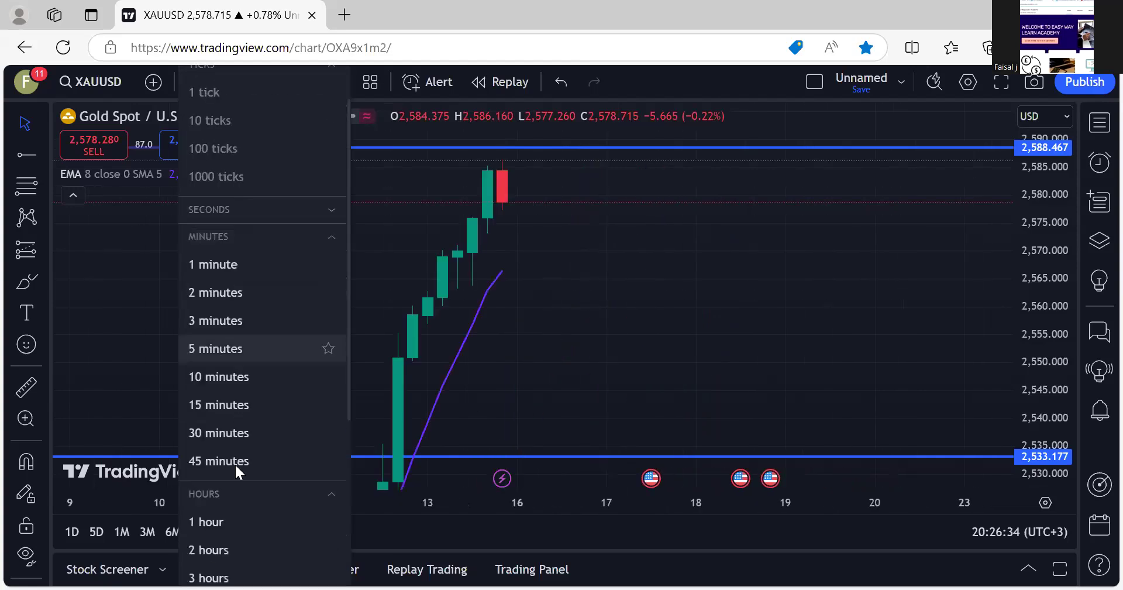
pyautogui.scroll(-1, 234, 462)
pyautogui.click(226, 487)
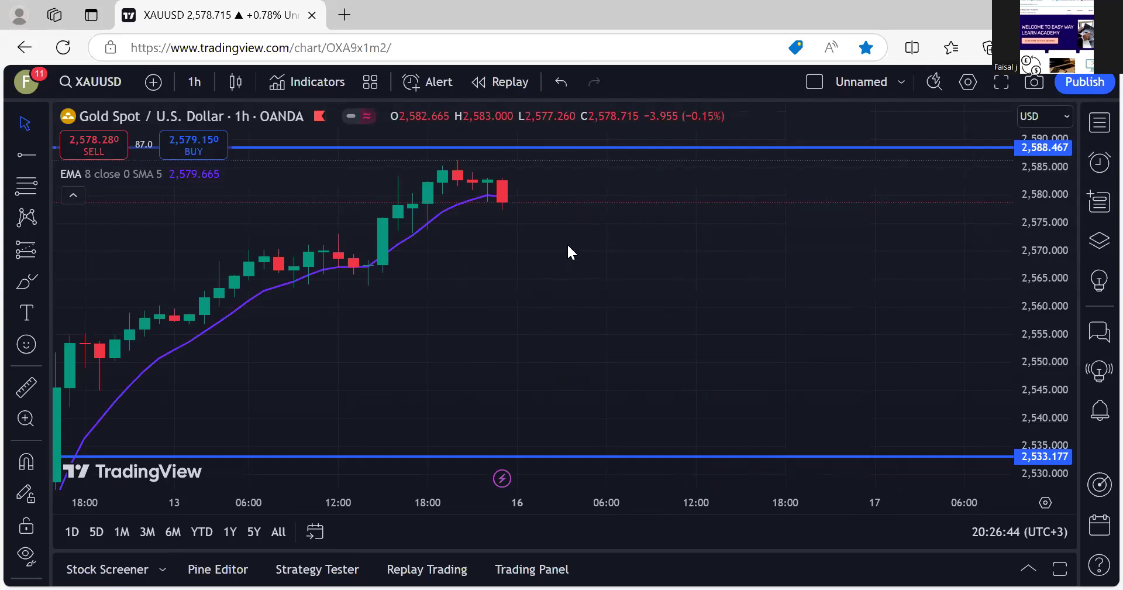
# - Switch the gold chart to 4-hour candles and zoom out to late August through September
pyautogui.click(198, 82)
pyautogui.scroll(-2, 275, 493)
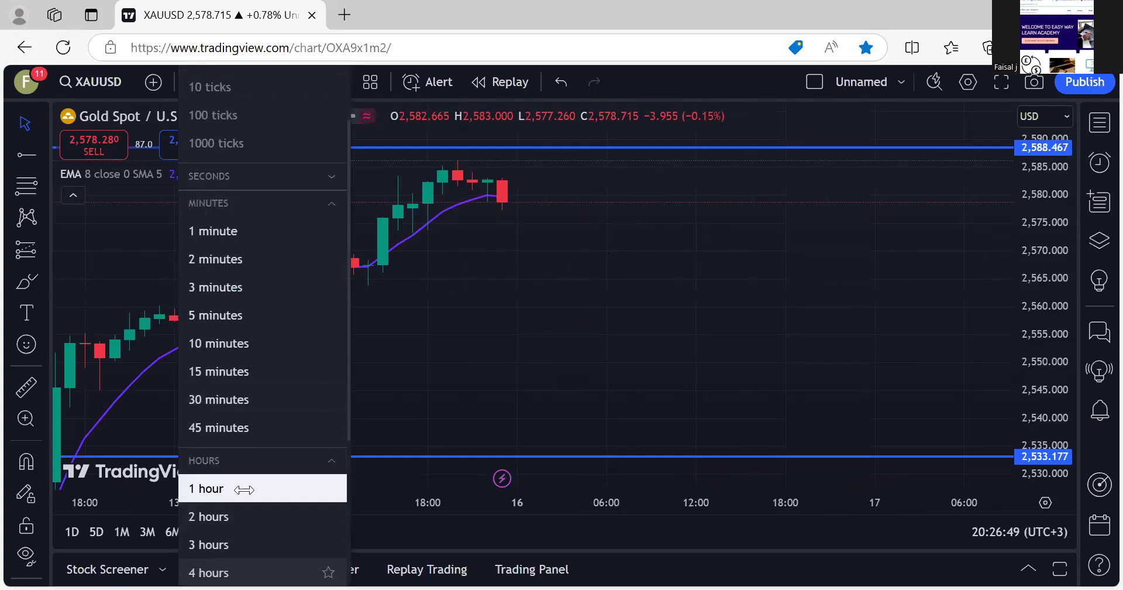
pyautogui.click(231, 562)
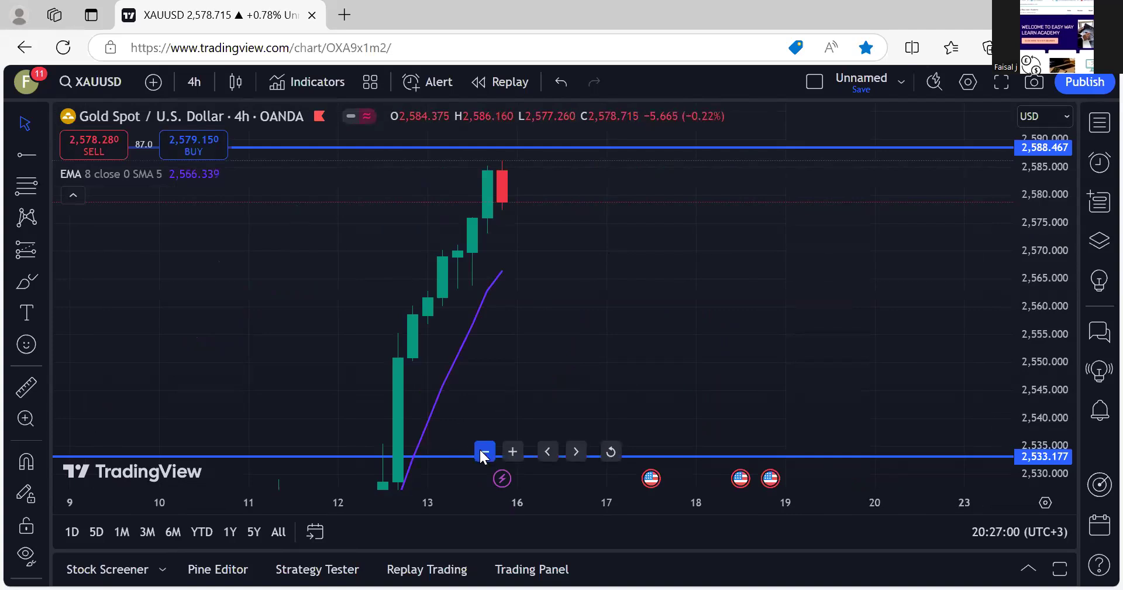
pyautogui.click(484, 451)
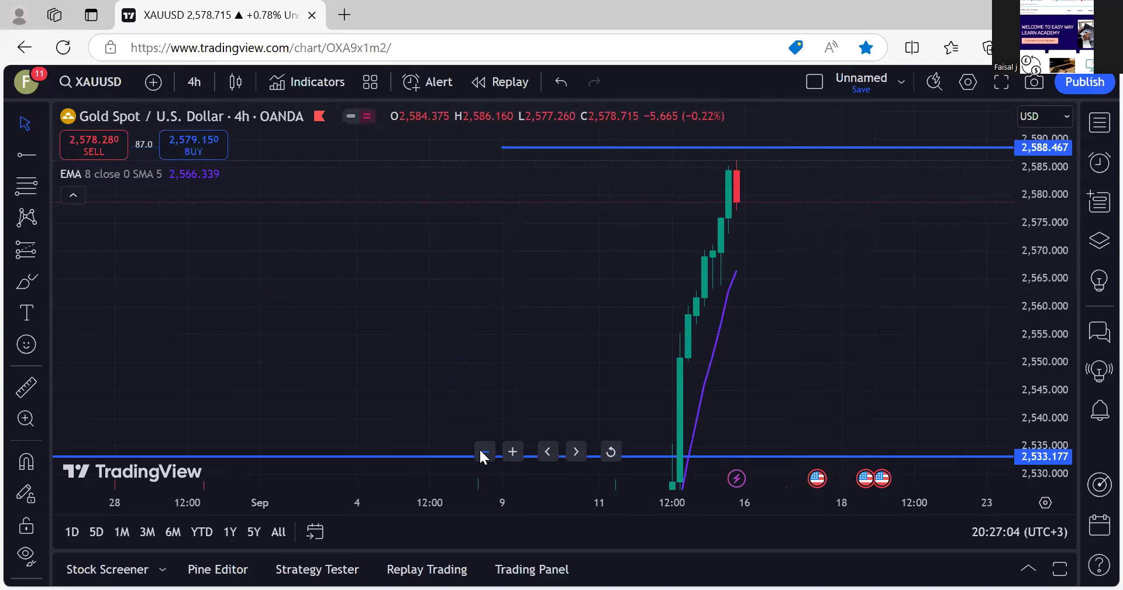
pyautogui.rightClick(522, 357)
# - Close the FBS advertisement popup and adjust the zoom on the AUDUSD daily chart
pyautogui.click(349, 258)
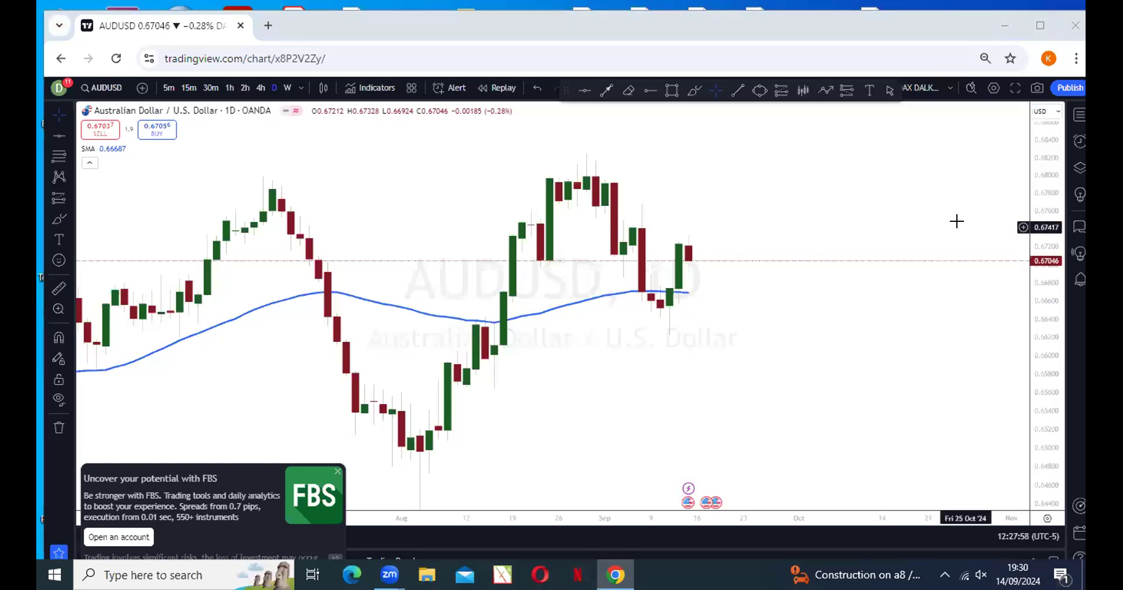
pyautogui.scroll(-1, 957, 221)
pyautogui.scroll(-1, 957, 221)
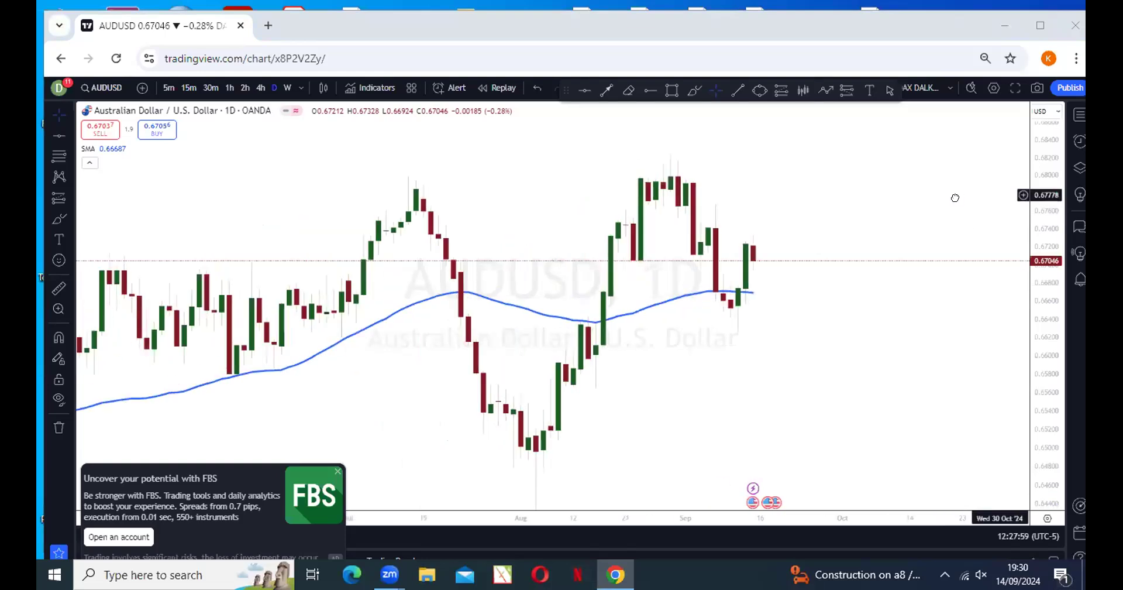
pyautogui.hscroll(2, 740, 304)
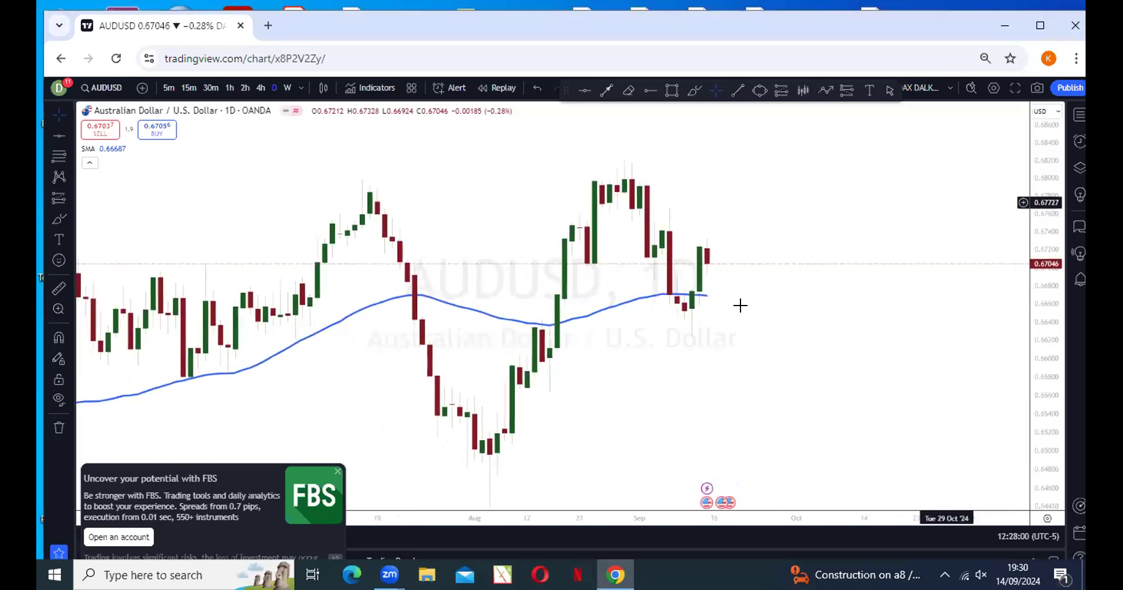
pyautogui.click(338, 470)
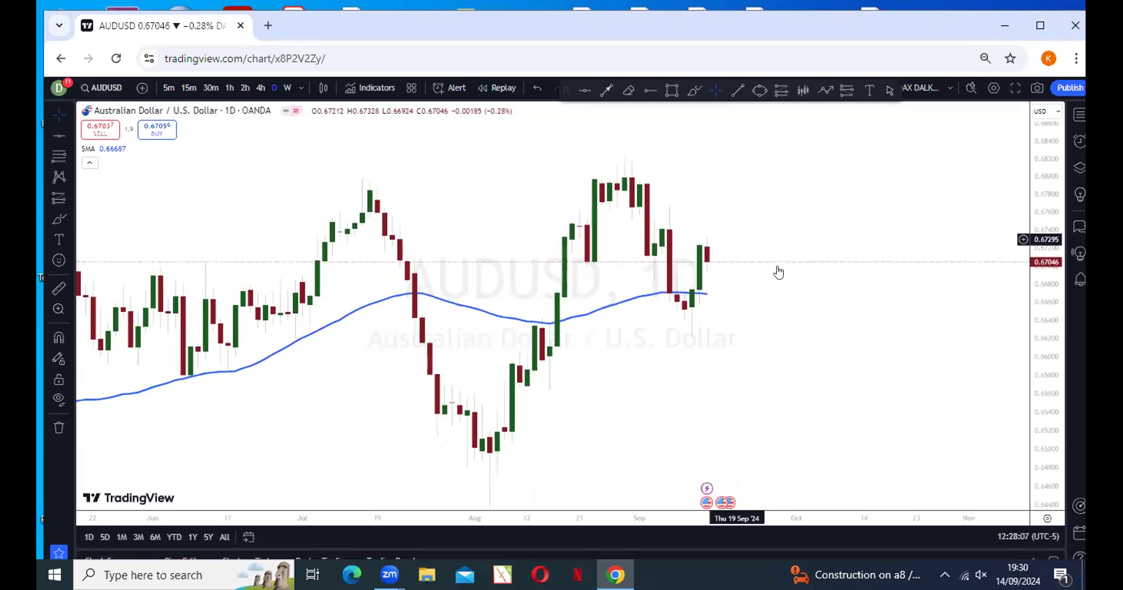
pyautogui.scroll(1, 837, 292)
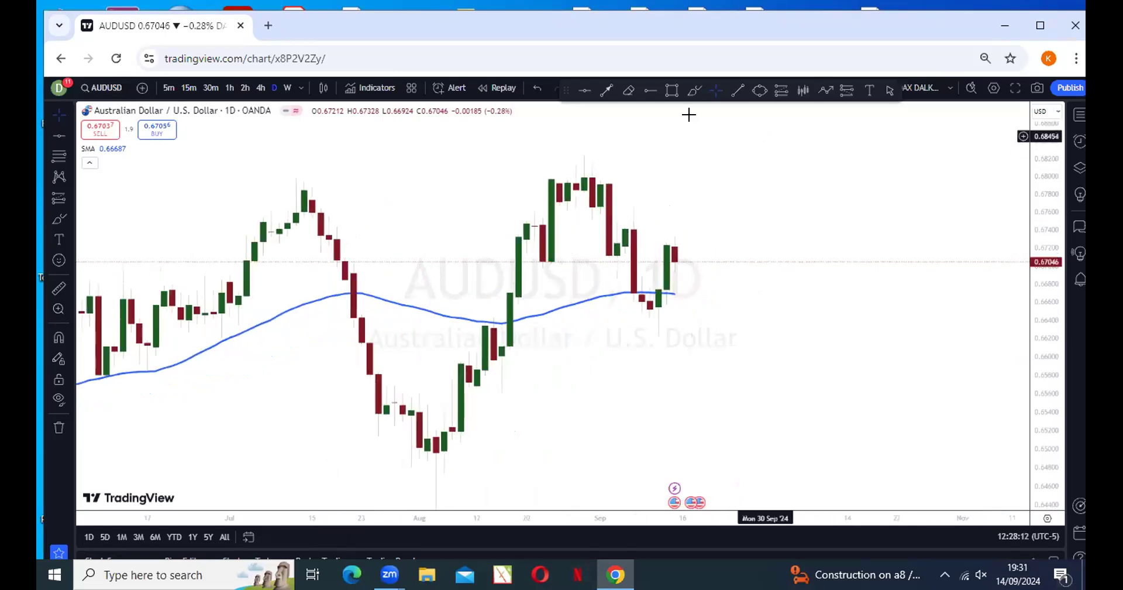
# - Place a horizontal line near 0.6704 on the AUDUSD daily chart and raise it to 0.67423
pyautogui.click(585, 91)
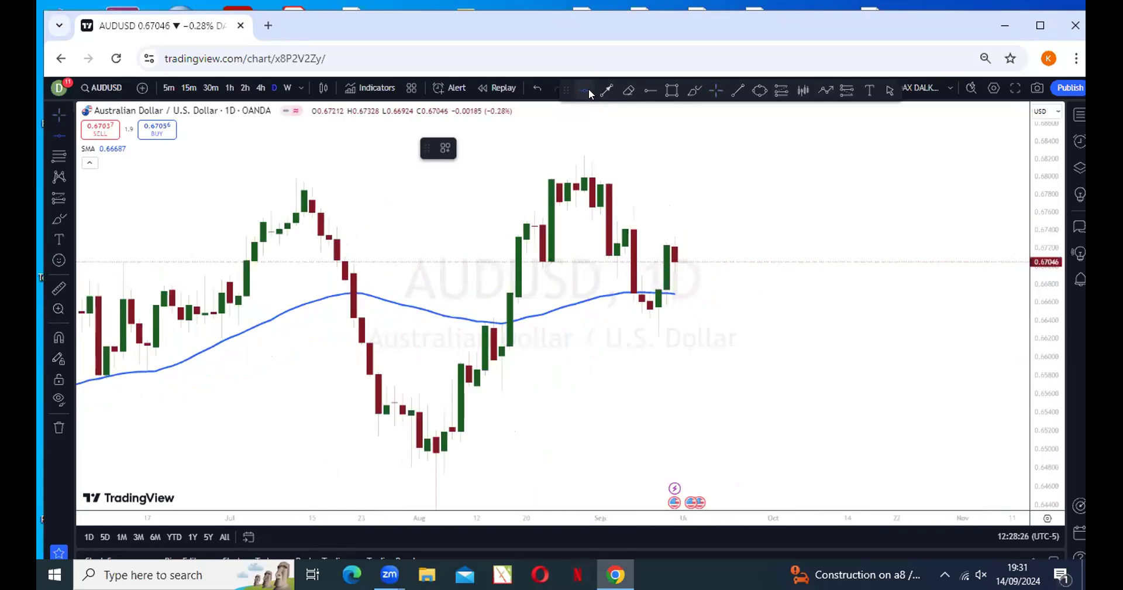
pyautogui.click(613, 262)
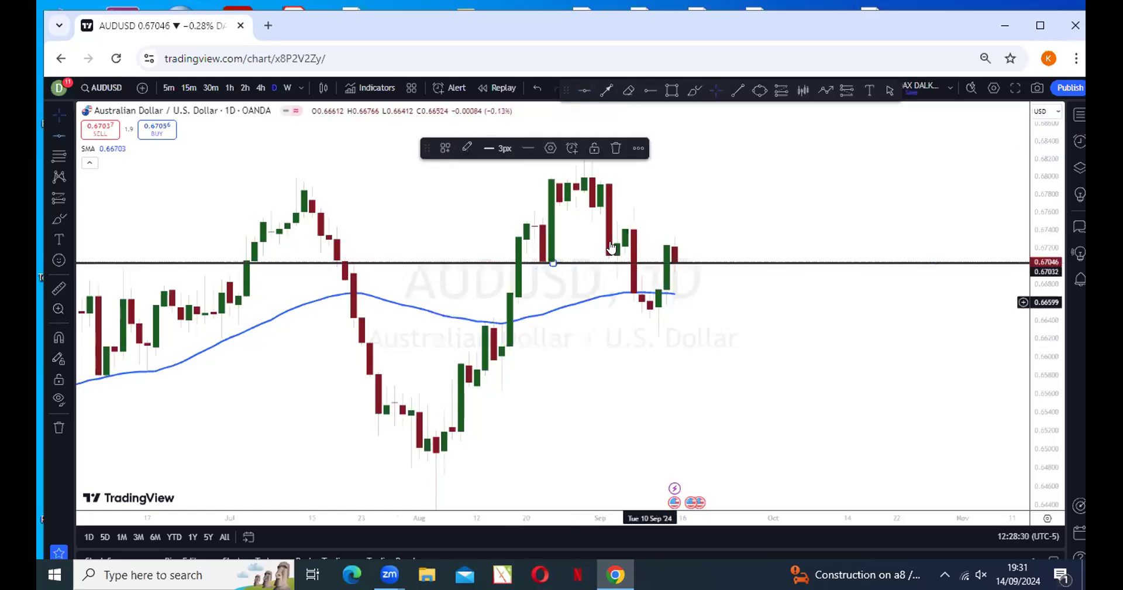
pyautogui.click(547, 265)
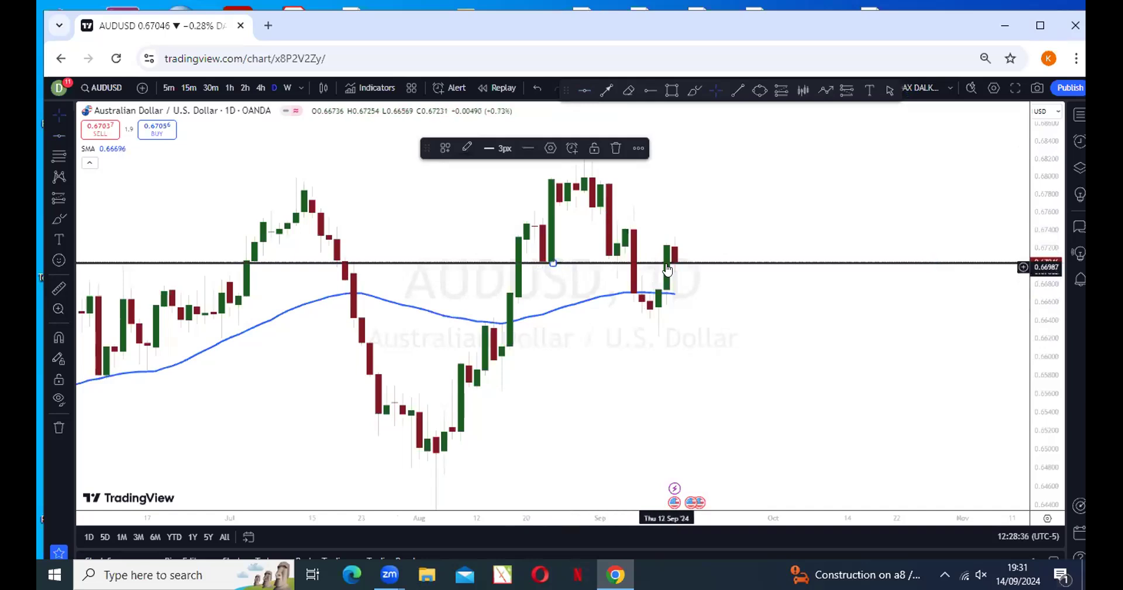
pyautogui.doubleClick(553, 263)
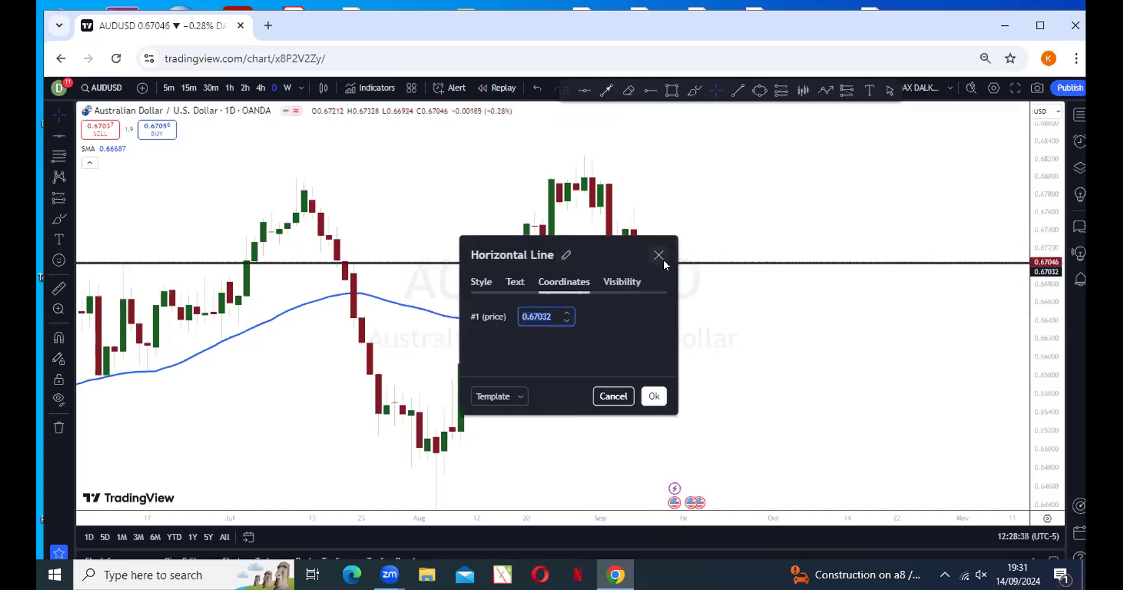
pyautogui.click(659, 256)
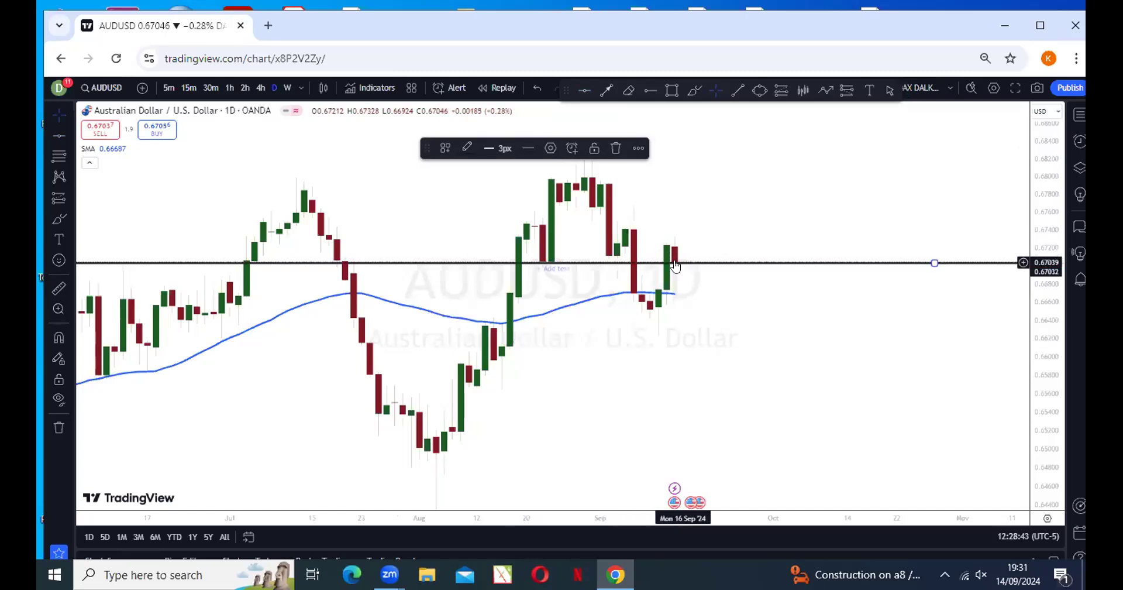
pyautogui.moveTo(700, 268); pyautogui.dragTo(689, 227)
pyautogui.click(635, 228)
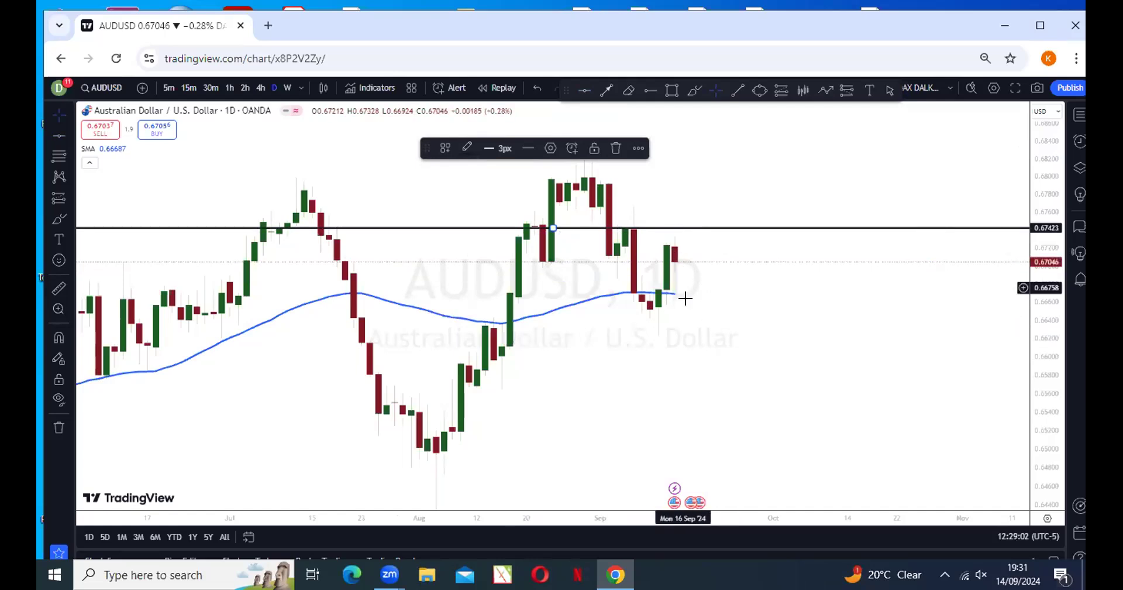
# - On the 4-hour chart, add a horizontal line at 0.67039, then return to daily candles
pyautogui.click(261, 87)
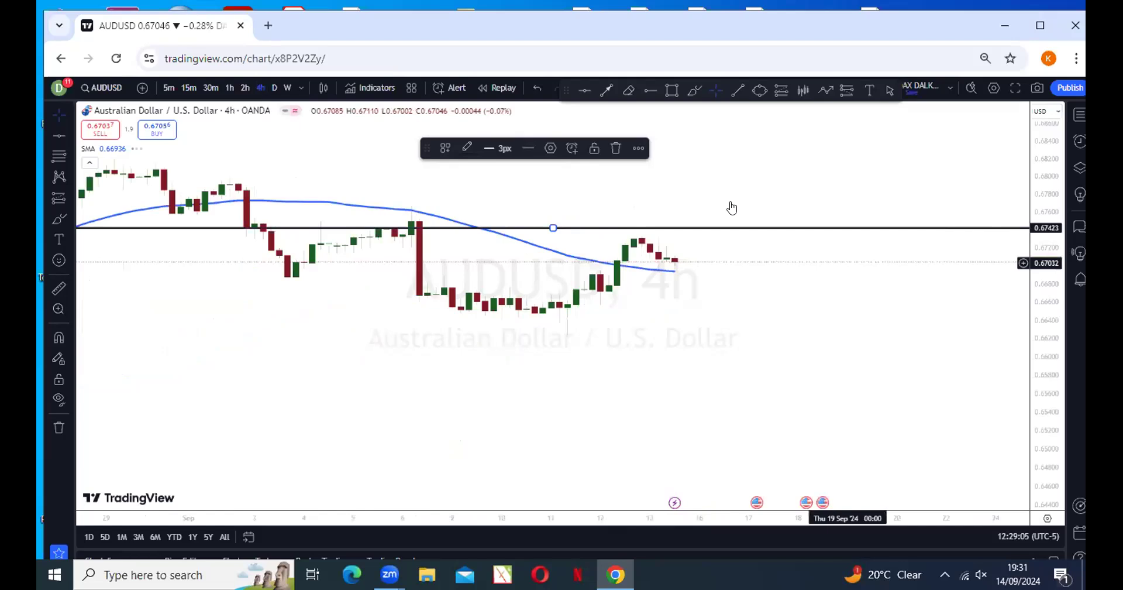
pyautogui.scroll(3, 735, 181)
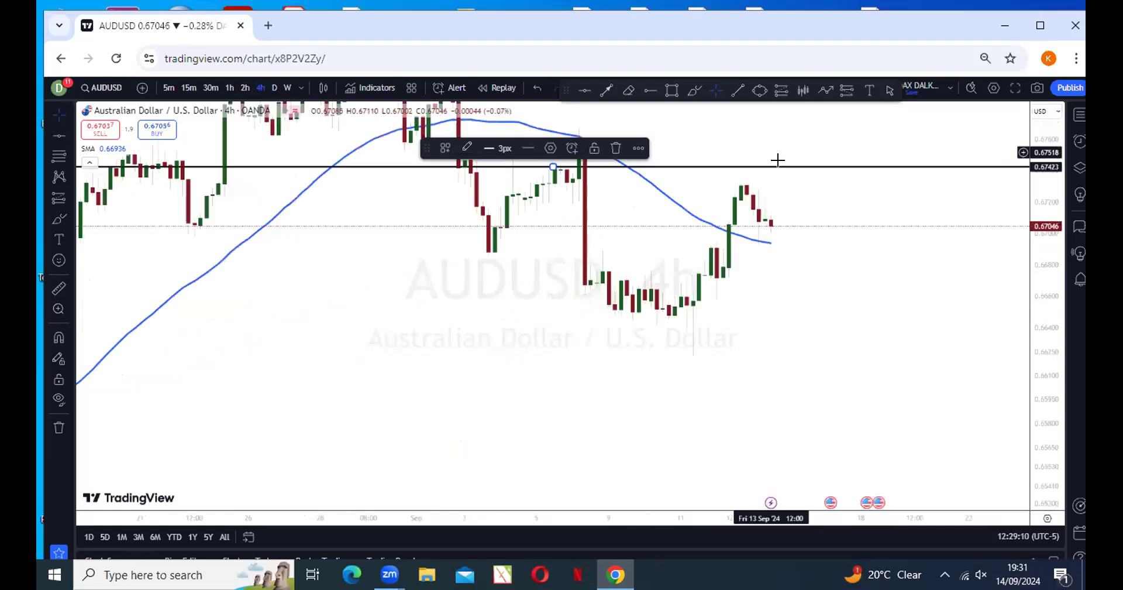
pyautogui.click(585, 90)
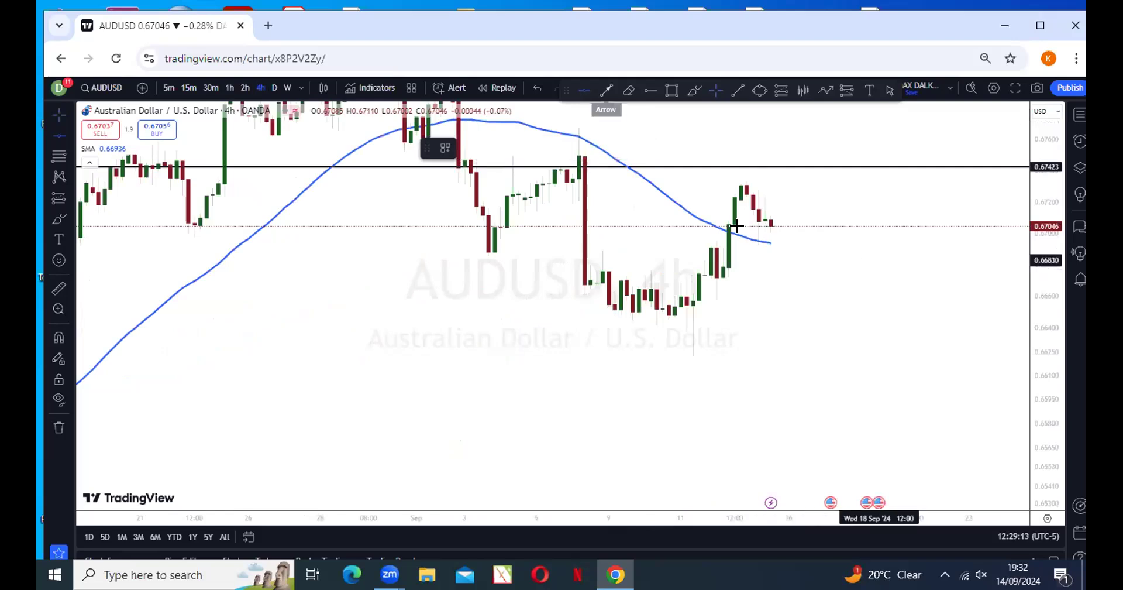
pyautogui.click(771, 226)
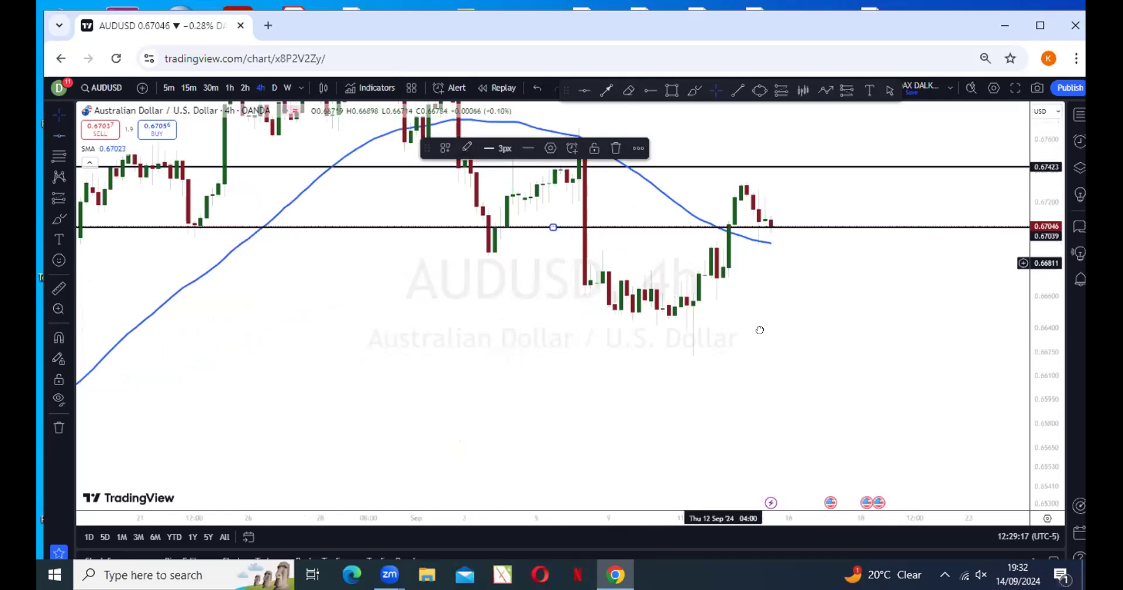
pyautogui.moveTo(603, 231); pyautogui.dragTo(598, 261)
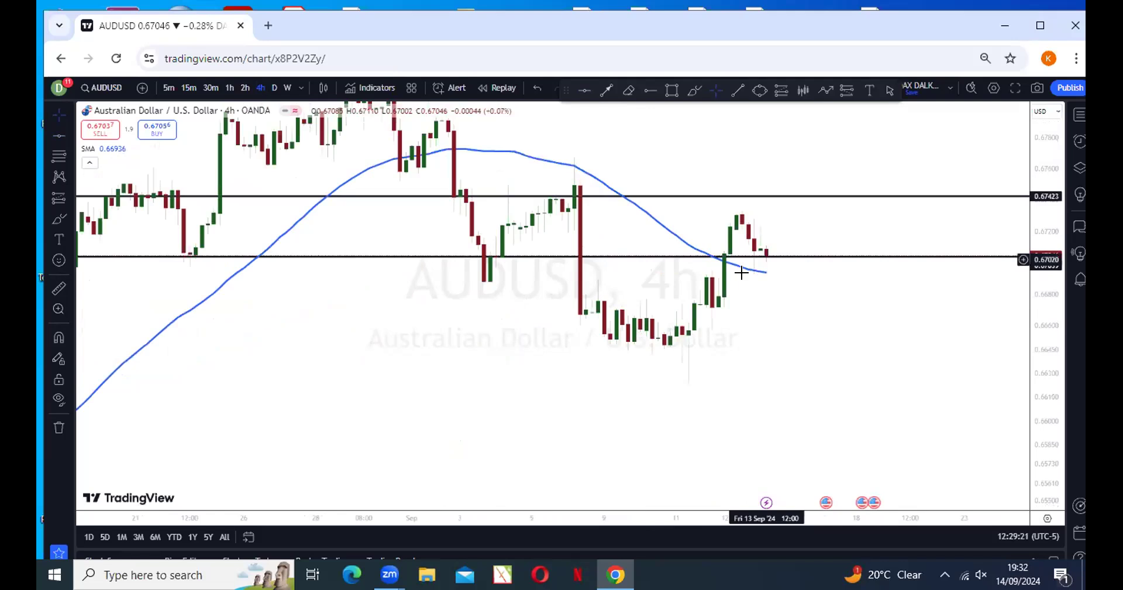
pyautogui.click(274, 88)
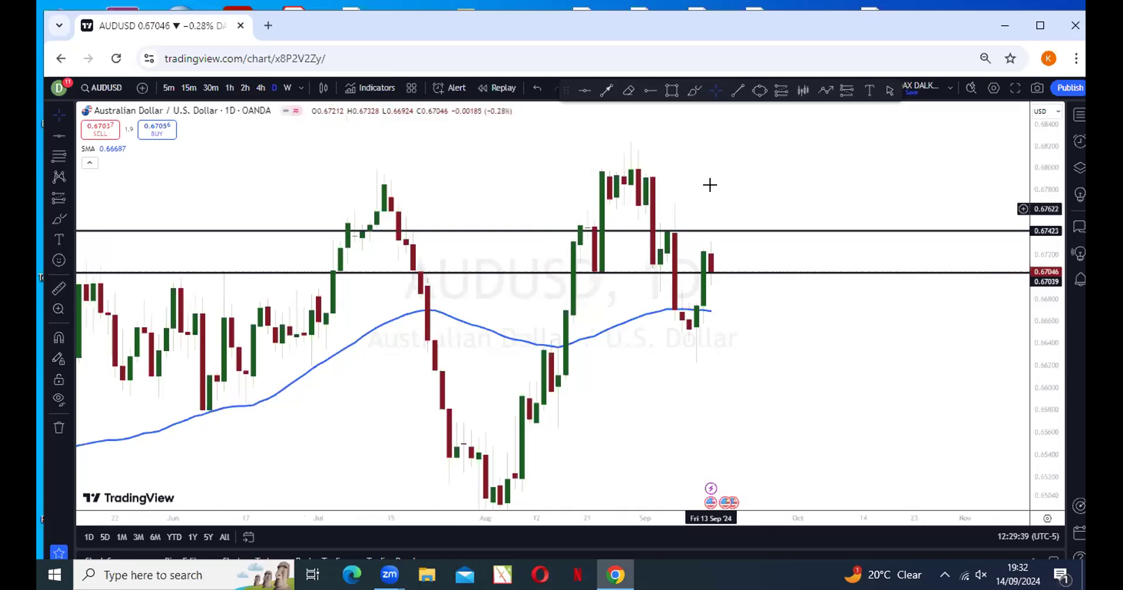
# - Put AUDUSD on 2-hour candles and bring recent price near the 0.67039 and 0.67423 lines into view
pyautogui.scroll(1, 669, 241)
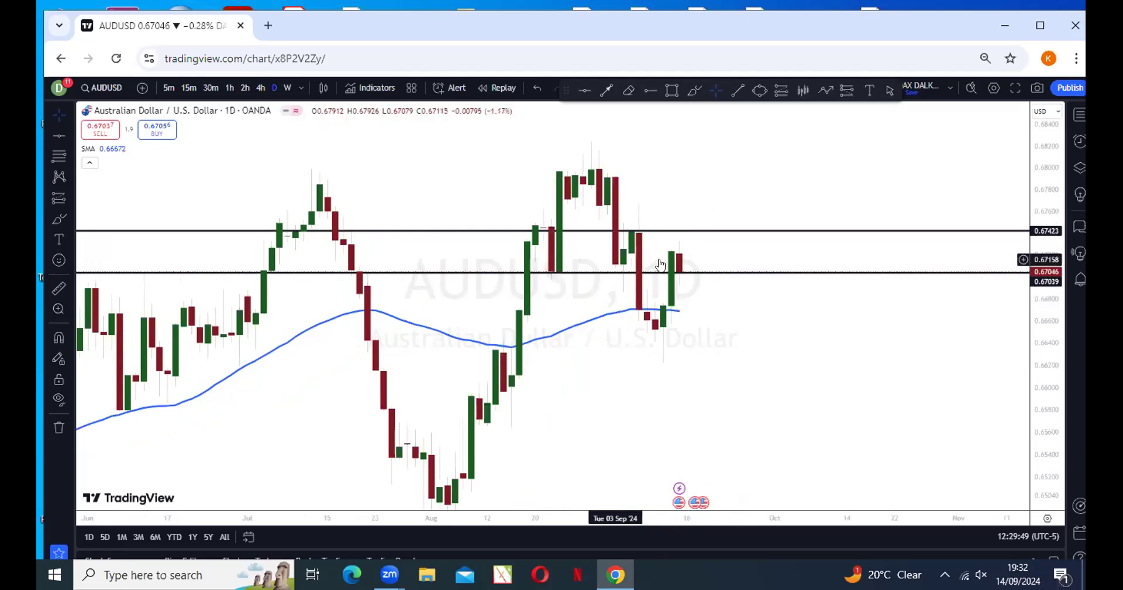
pyautogui.click(262, 88)
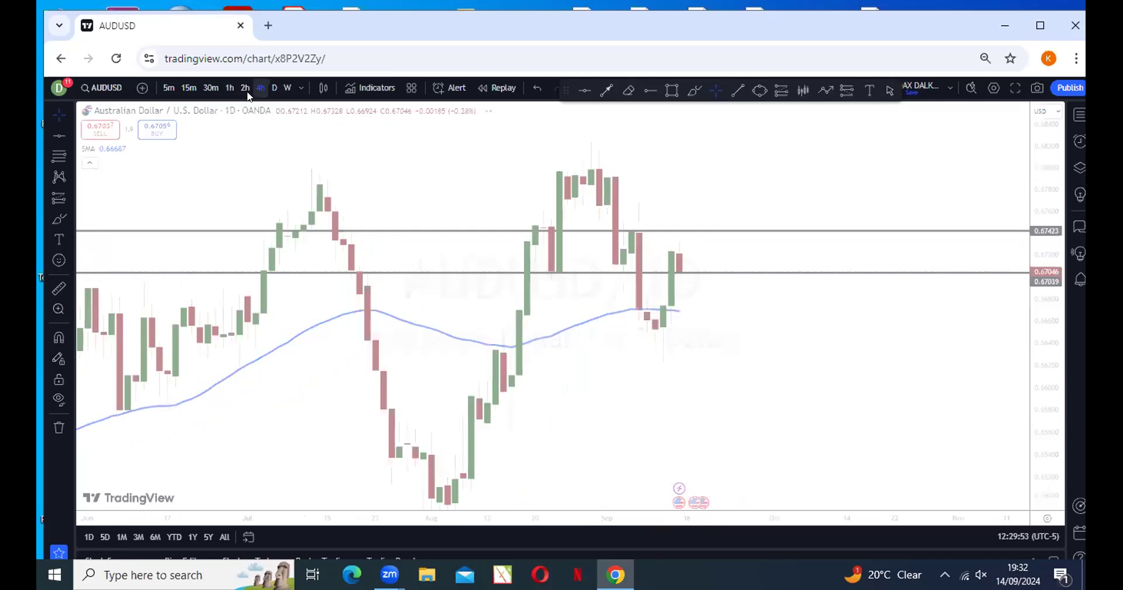
pyautogui.click(239, 87)
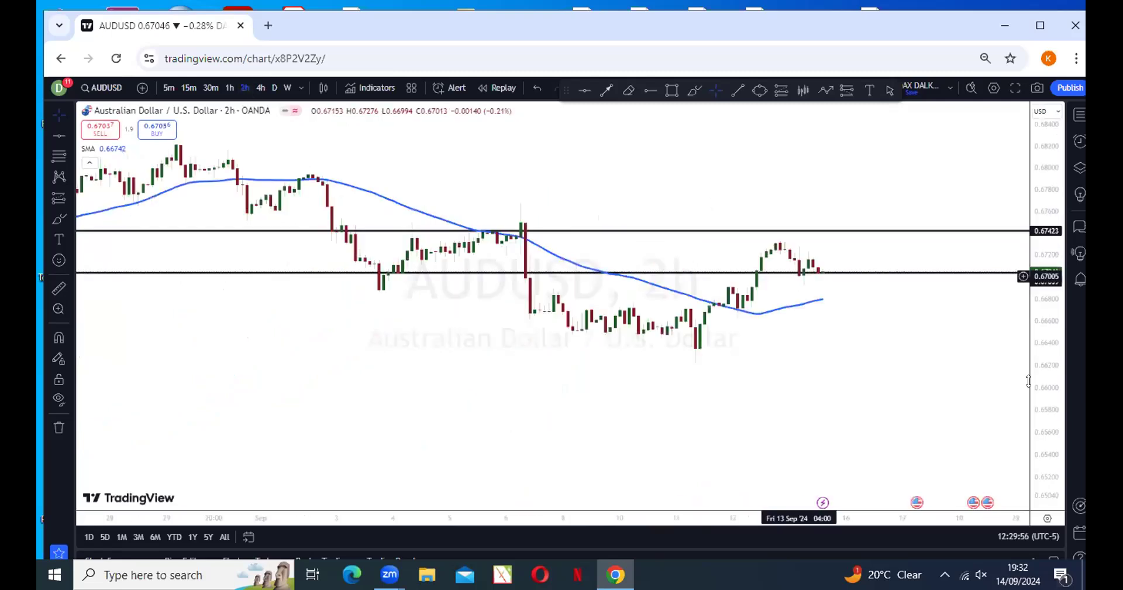
pyautogui.scroll(-2, 991, 313)
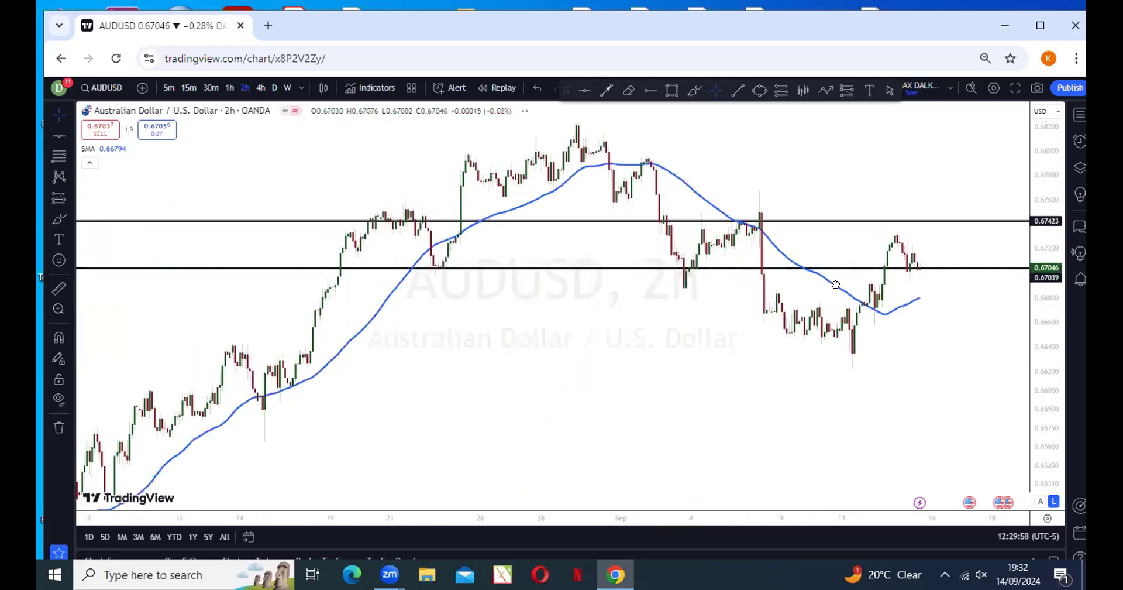
pyautogui.scroll(-1, 838, 269)
pyautogui.hscroll(3, 838, 269)
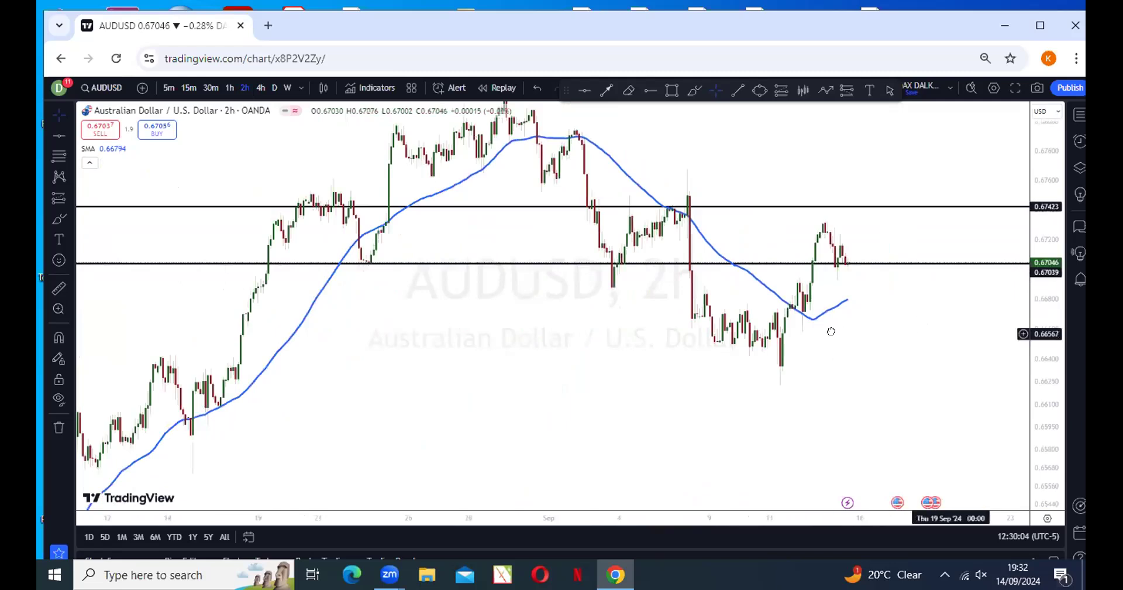
pyautogui.hscroll(3, 832, 331)
pyautogui.hscroll(4, 767, 317)
pyautogui.hscroll(1, 765, 316)
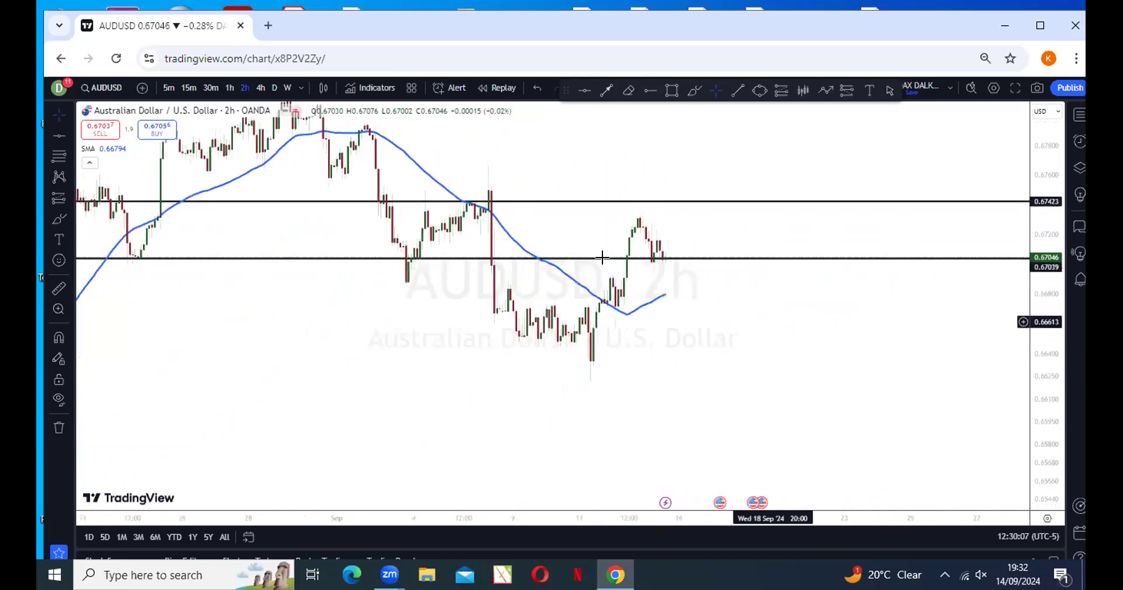